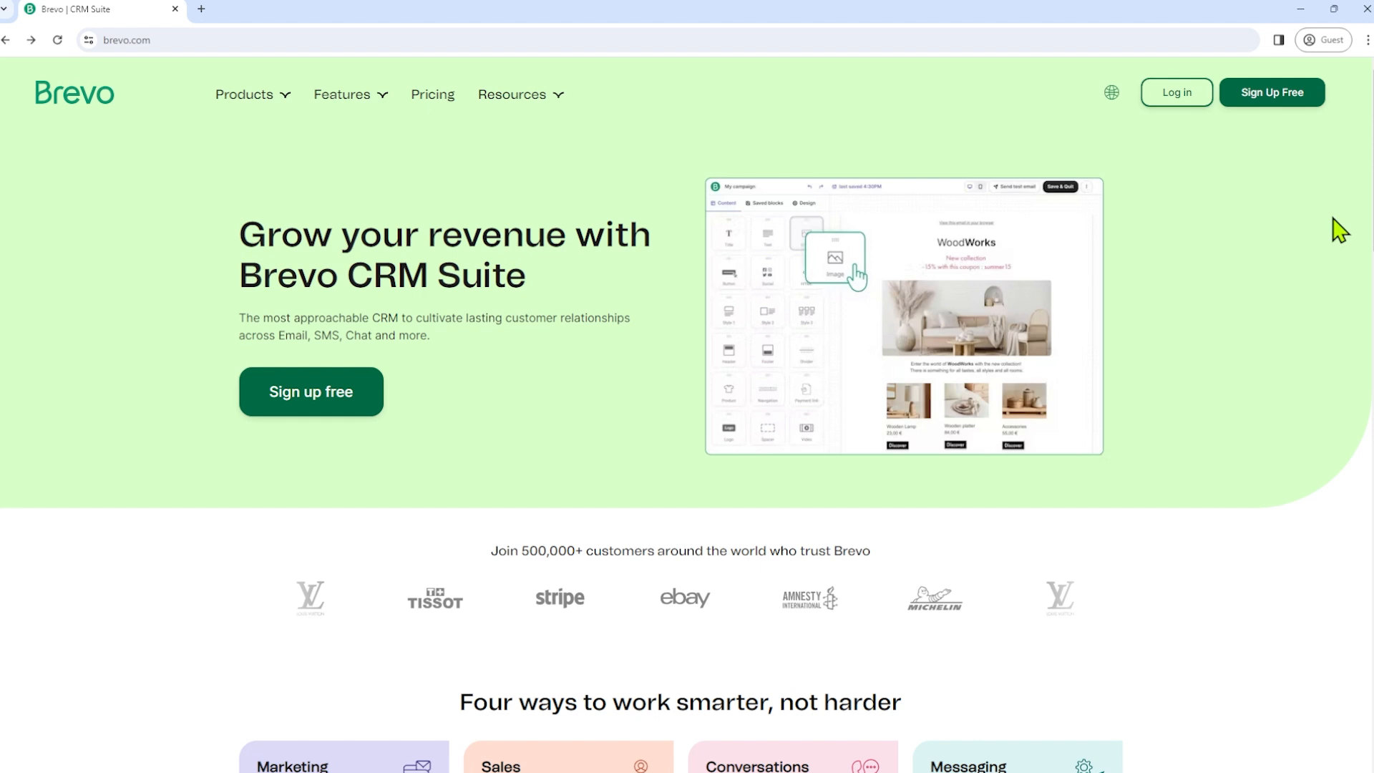
- Start a free Brevo sign-up by entering the account e-mail address
{"action": "left_click", "coordinate": [1257, 100]}
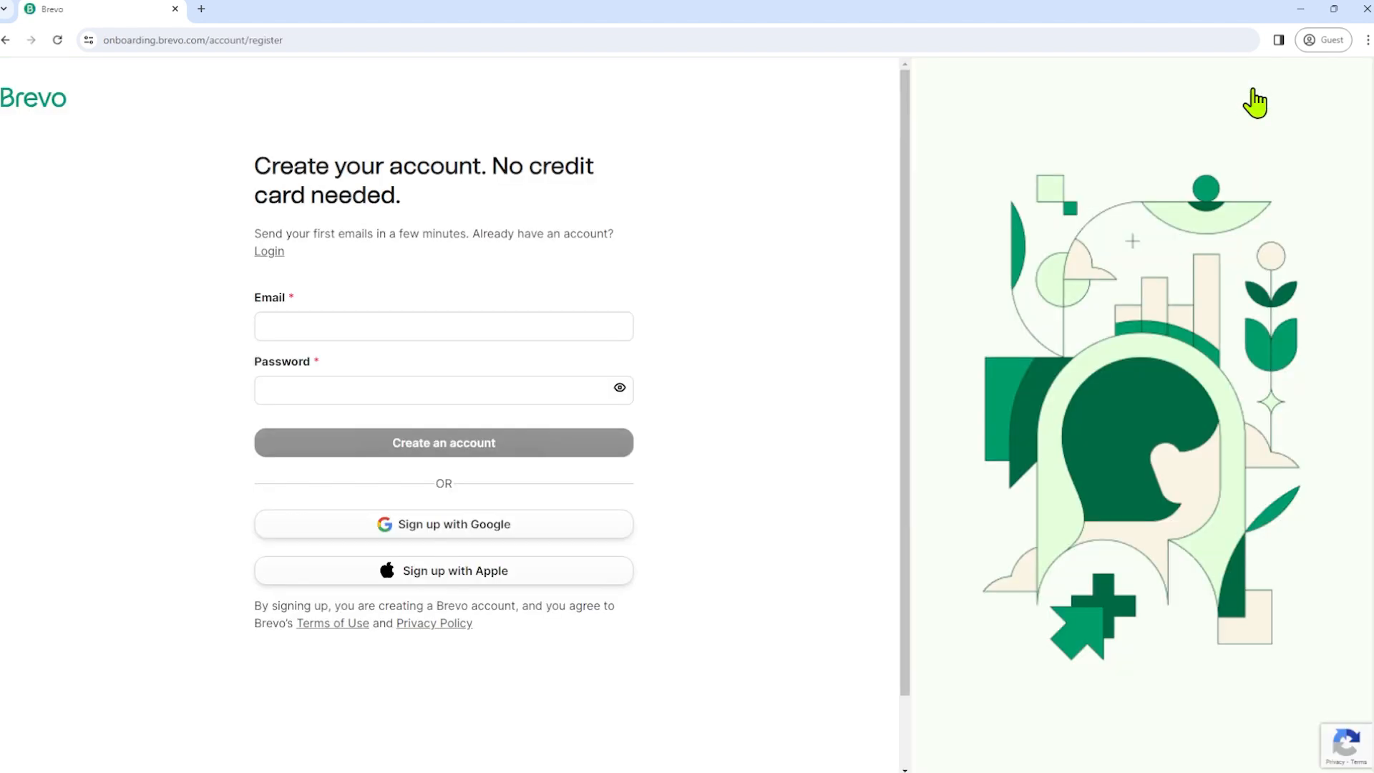
{"action": "left_click", "coordinate": [437, 328]}
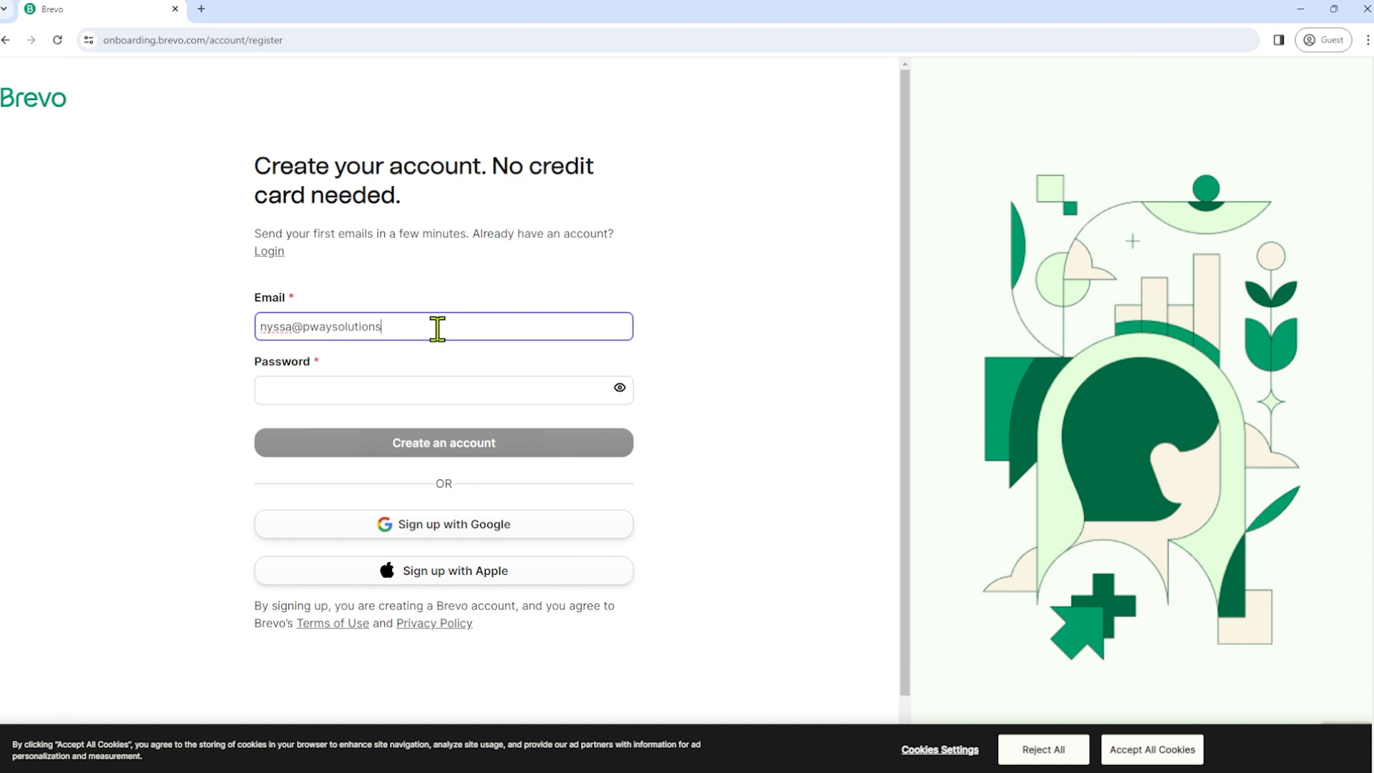
{"action": "left_click", "coordinate": [445, 389]}
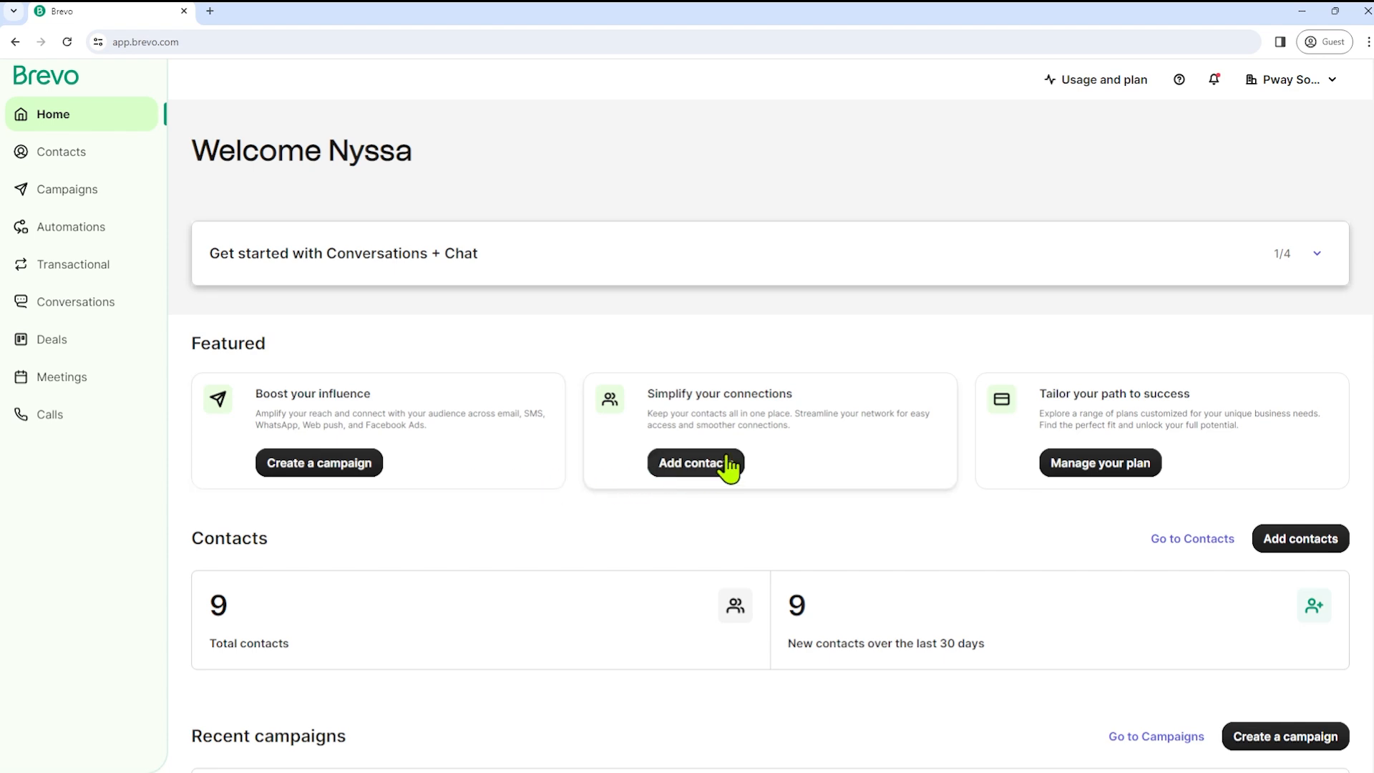
{"action": "scroll", "coordinate": [721, 495], "scroll_direction": "down", "scroll_amount": 10}
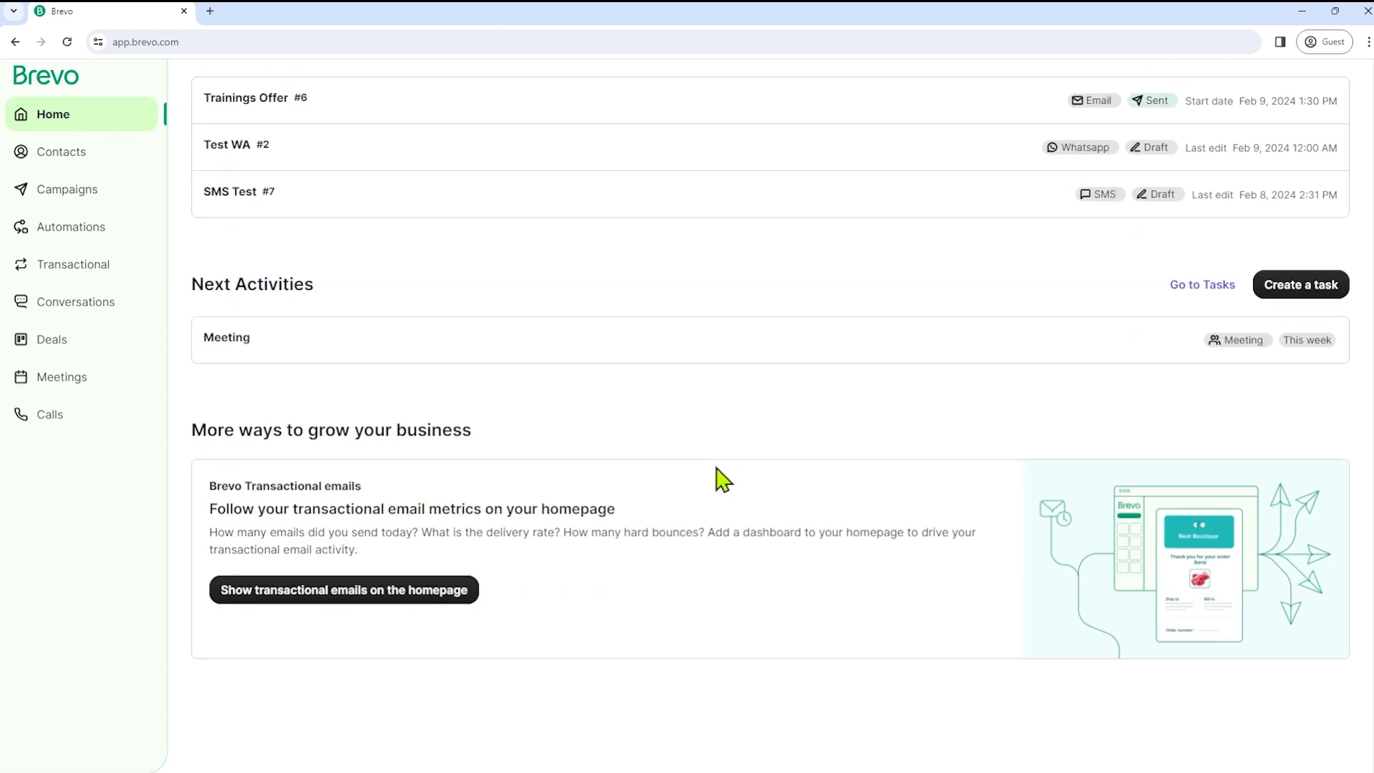
{"action": "scroll", "coordinate": [717, 470], "scroll_direction": "up", "scroll_amount": 10}
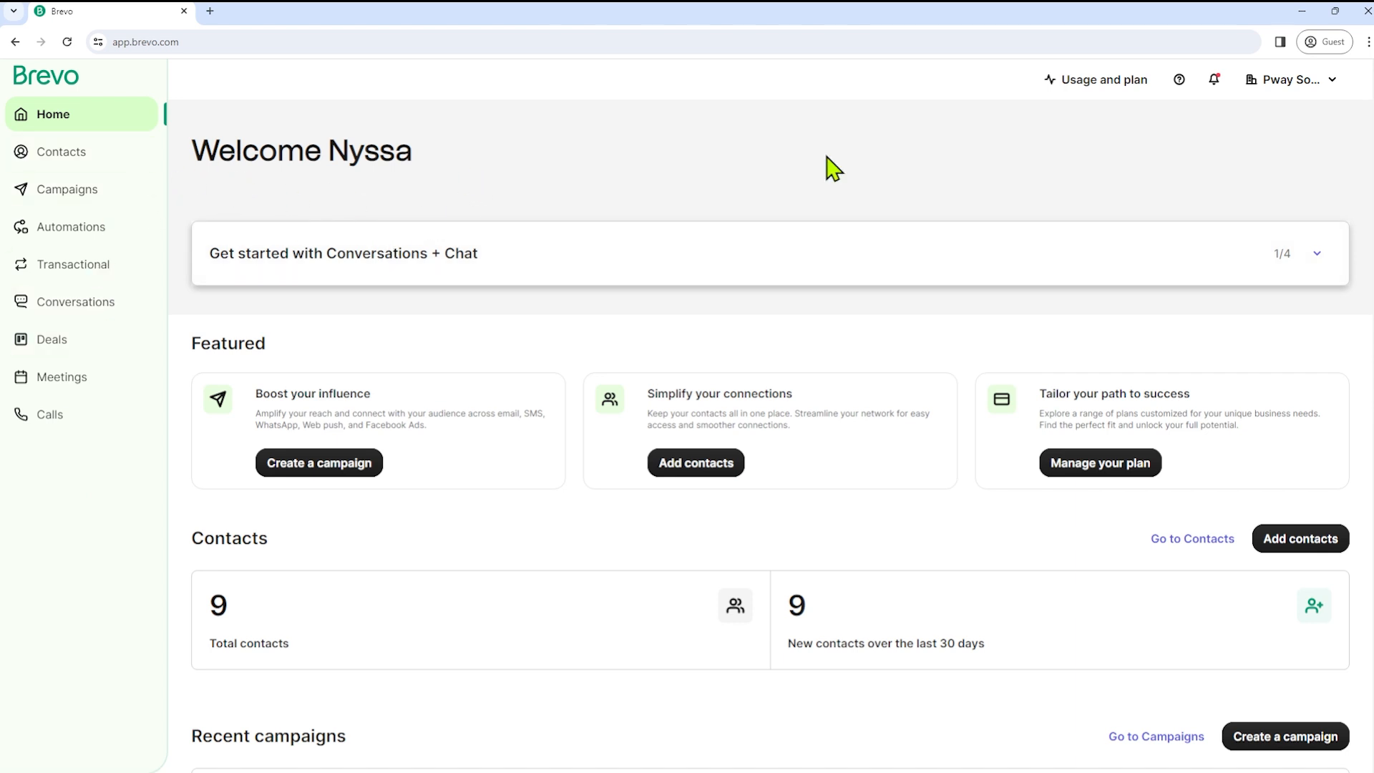
{"action": "left_click", "coordinate": [93, 171]}
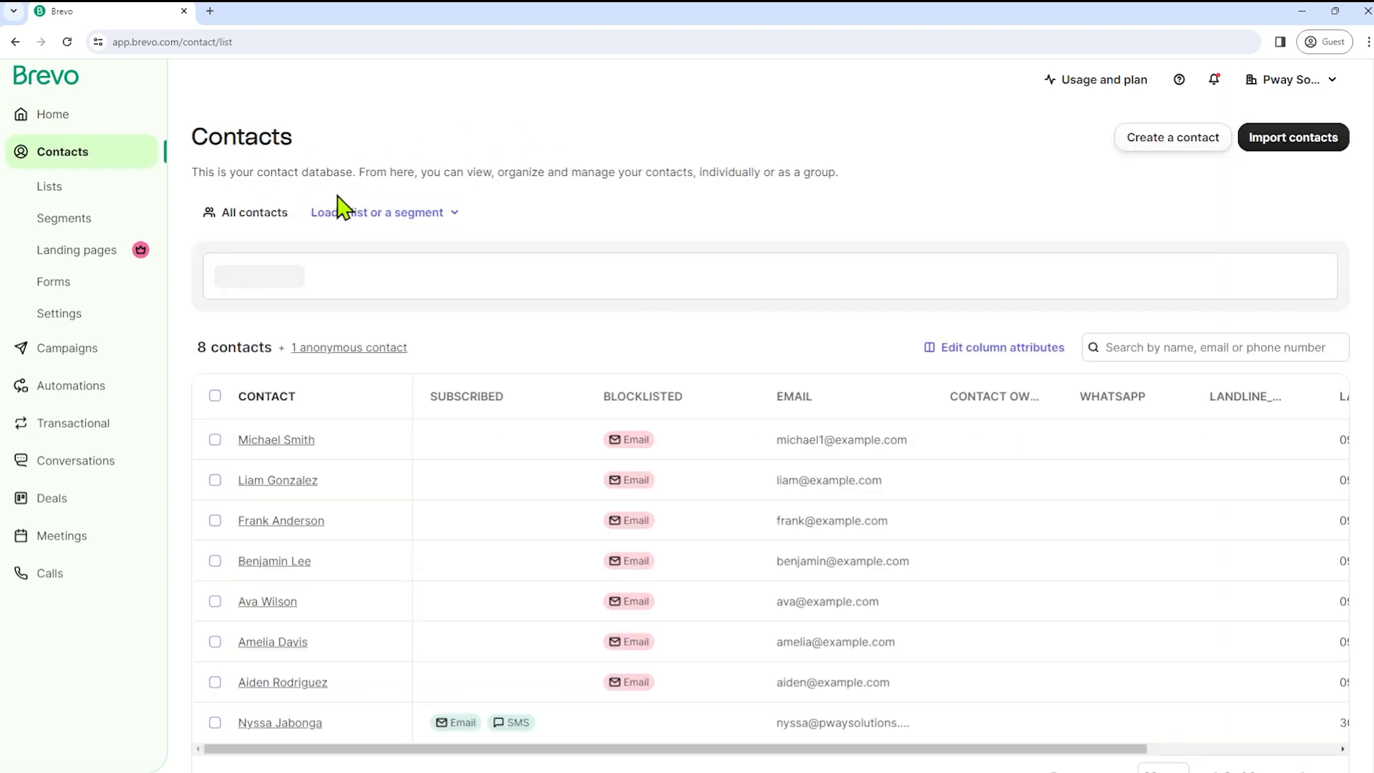
- Browse the contact list, then open the Create a contact form and close it unsaved
{"action": "scroll", "coordinate": [526, 325], "scroll_direction": "down", "scroll_amount": 1}
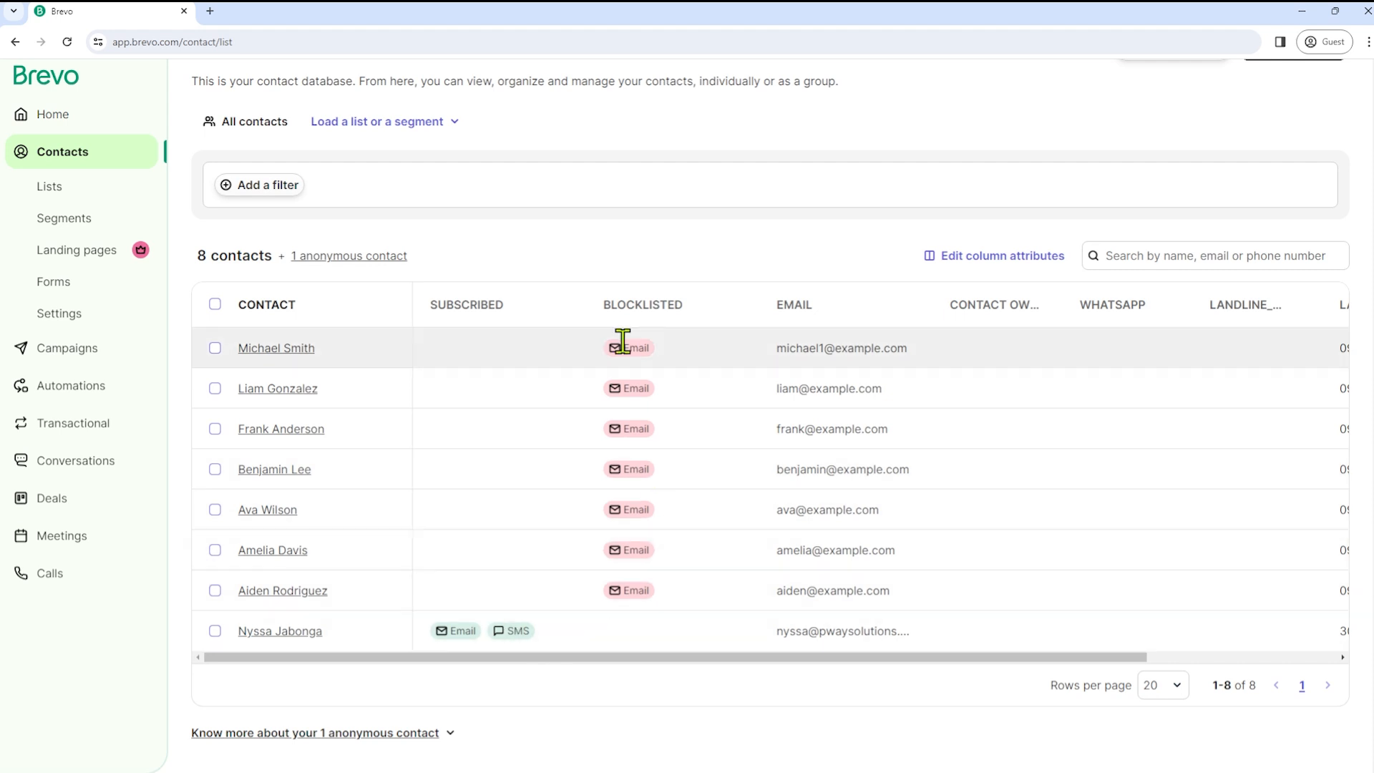
{"action": "scroll", "coordinate": [708, 533], "scroll_direction": "up", "scroll_amount": 1}
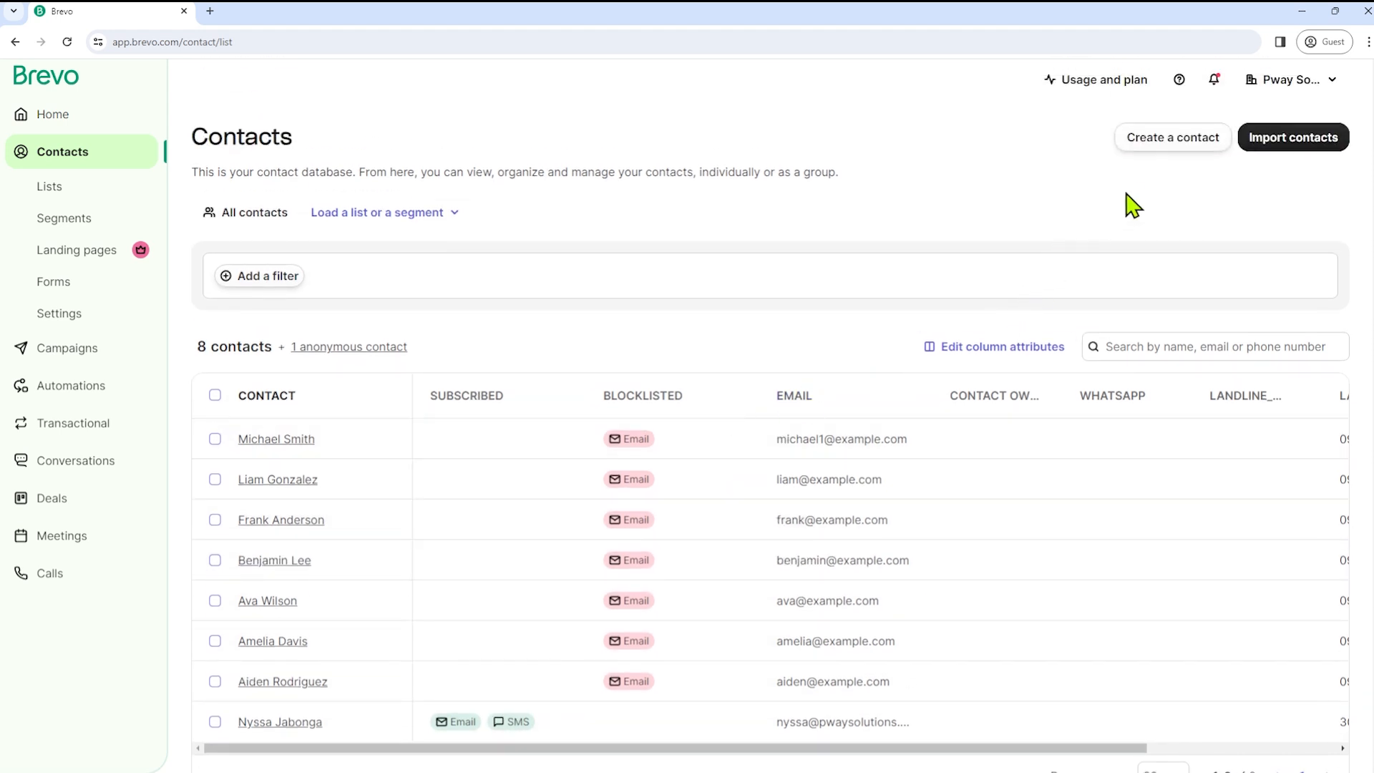
{"action": "left_click", "coordinate": [1149, 147]}
{"action": "scroll", "coordinate": [1209, 454], "scroll_direction": "down", "scroll_amount": 2}
{"action": "left_click", "coordinate": [1352, 94]}
- Look at the Import contacts options, return to the list, and tick one contact row
{"action": "left_click", "coordinate": [1277, 143]}
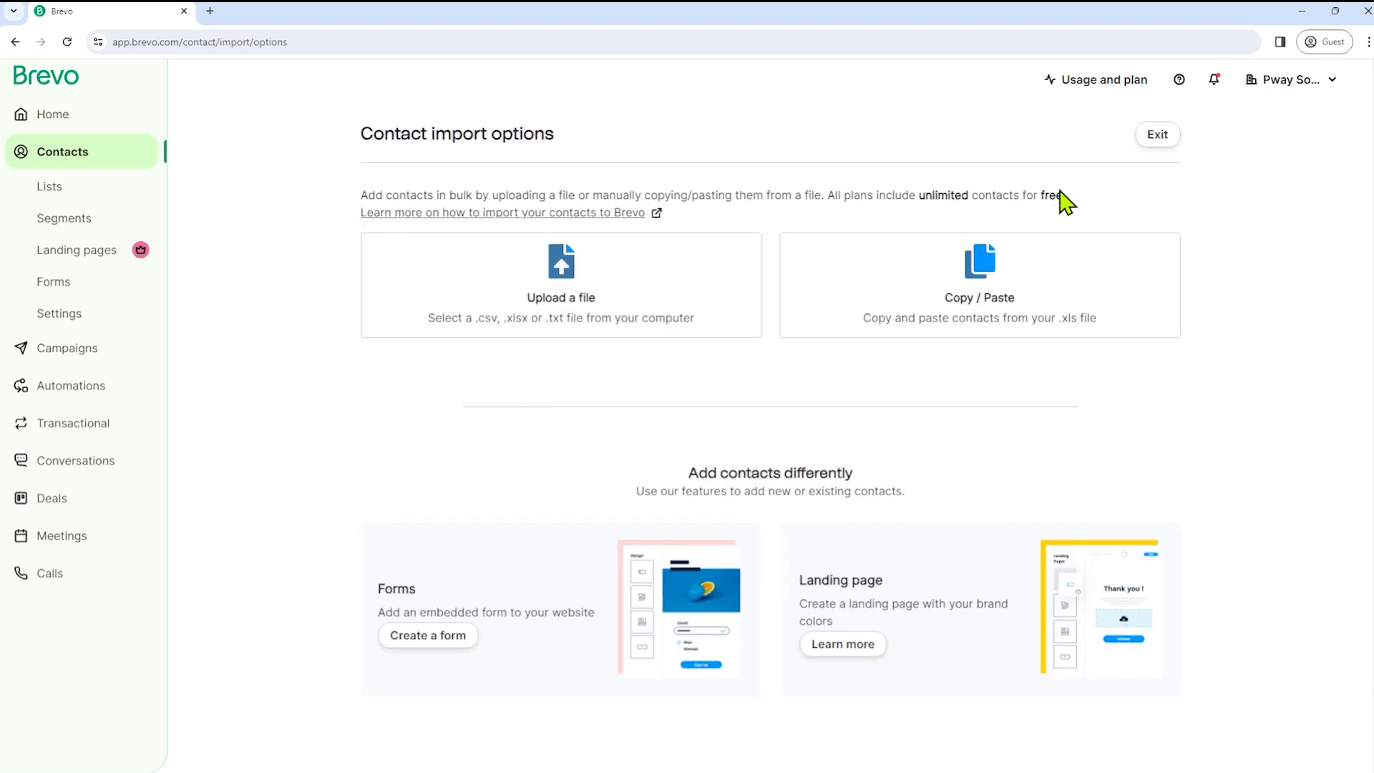
{"action": "left_click", "coordinate": [1156, 140]}
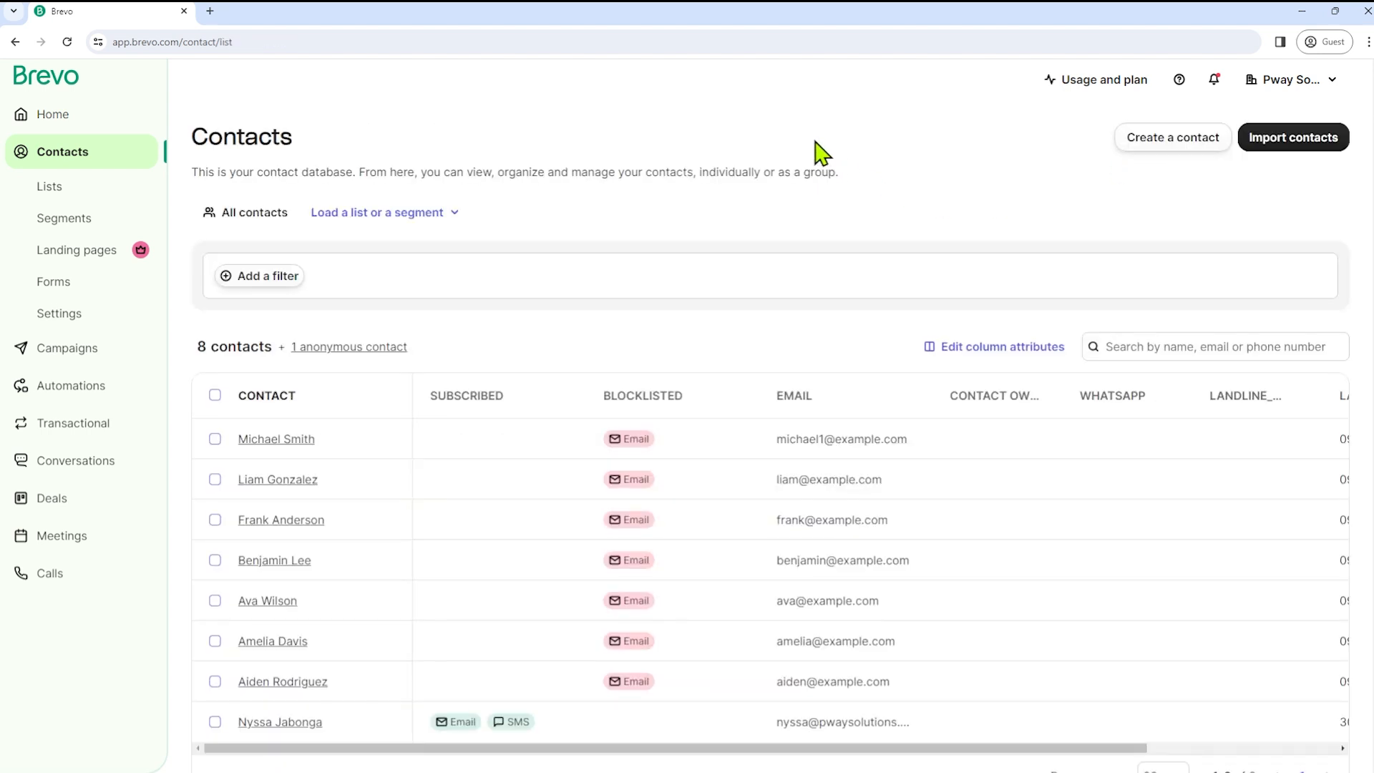
{"action": "left_click", "coordinate": [489, 432]}
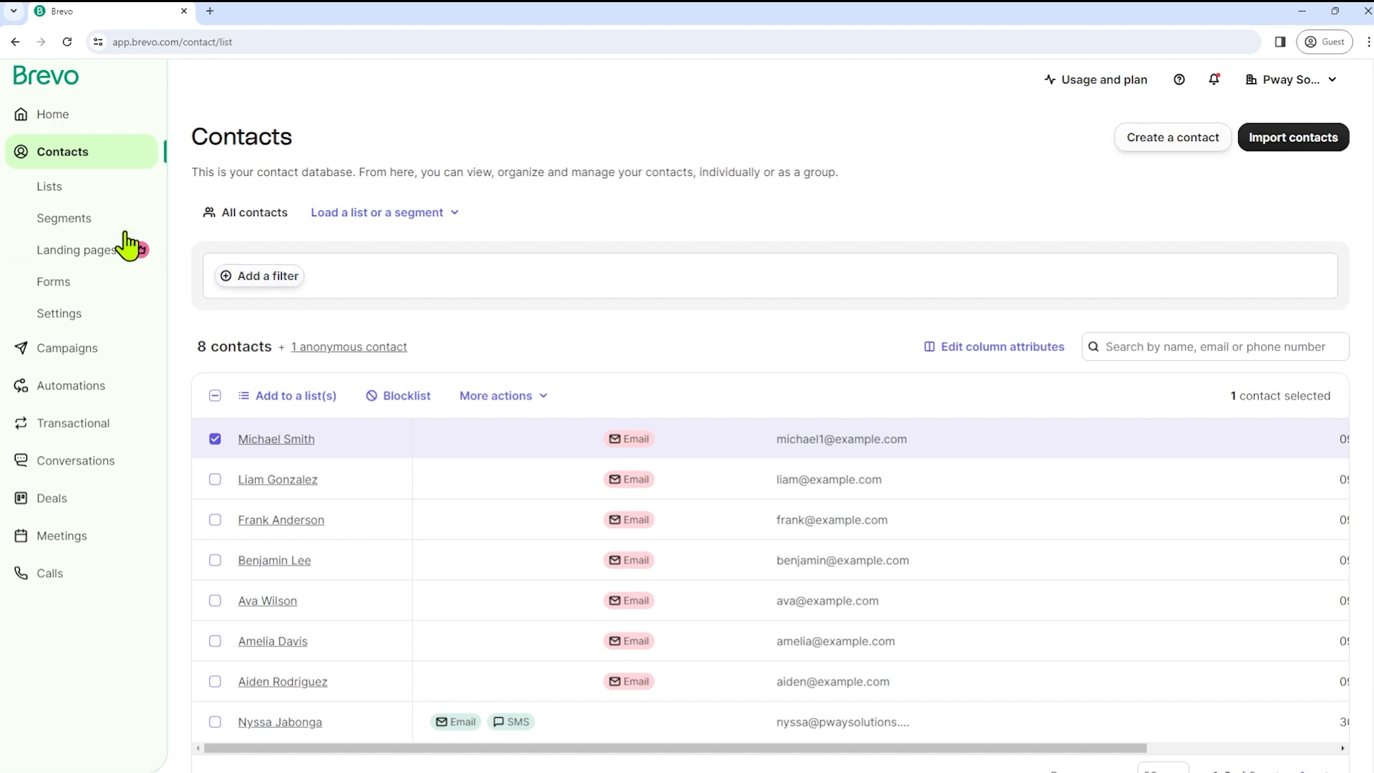
- Open the contact Lists overview and start a new list to view its folder options
{"action": "left_click", "coordinate": [86, 201]}
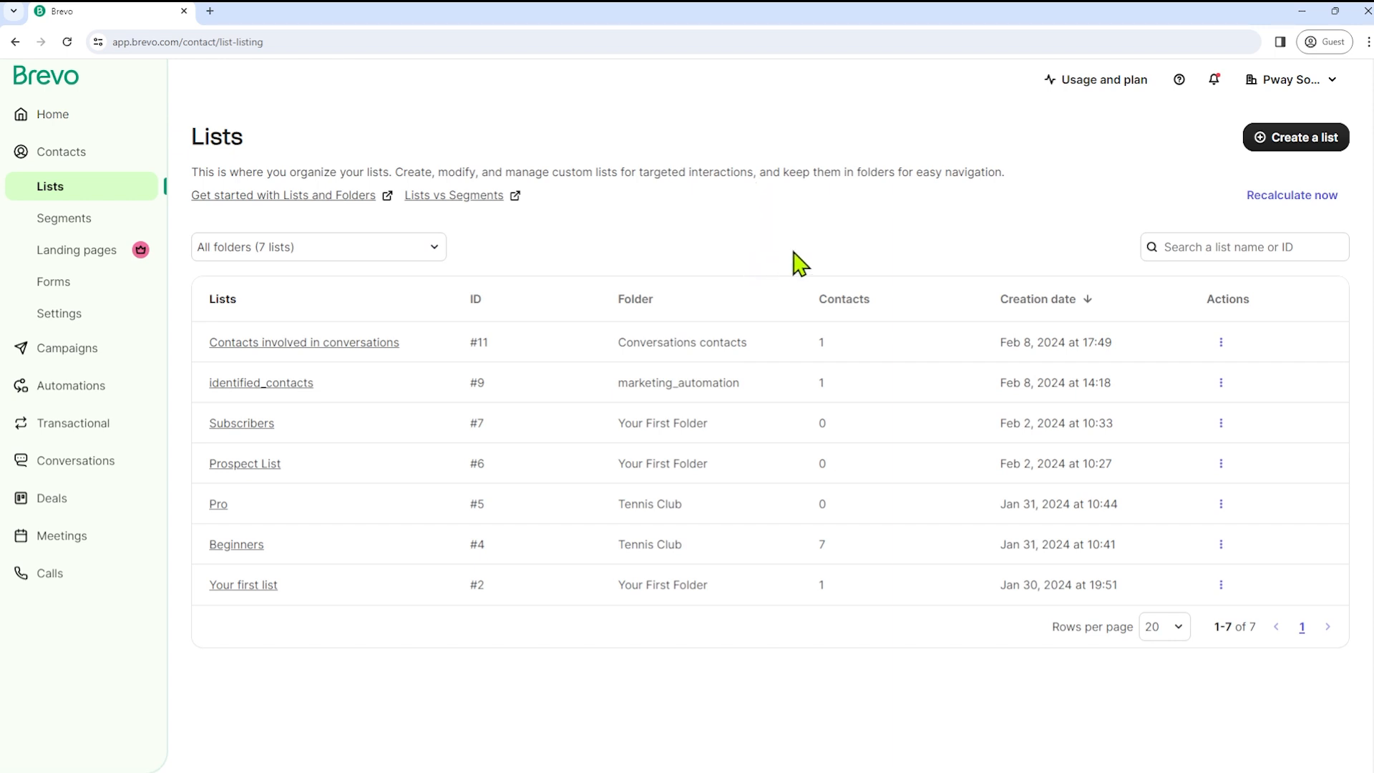
{"action": "left_click", "coordinate": [1315, 139]}
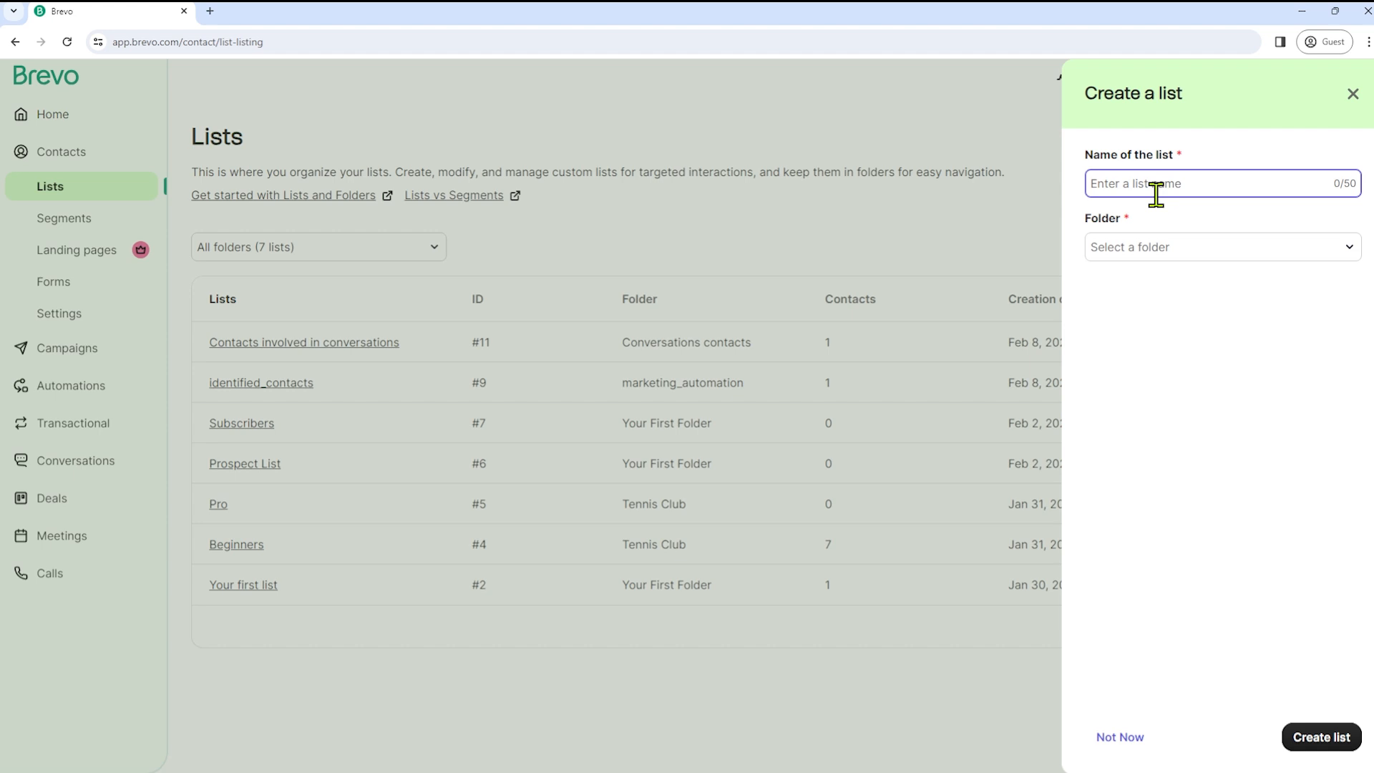
{"action": "left_click", "coordinate": [1170, 250]}
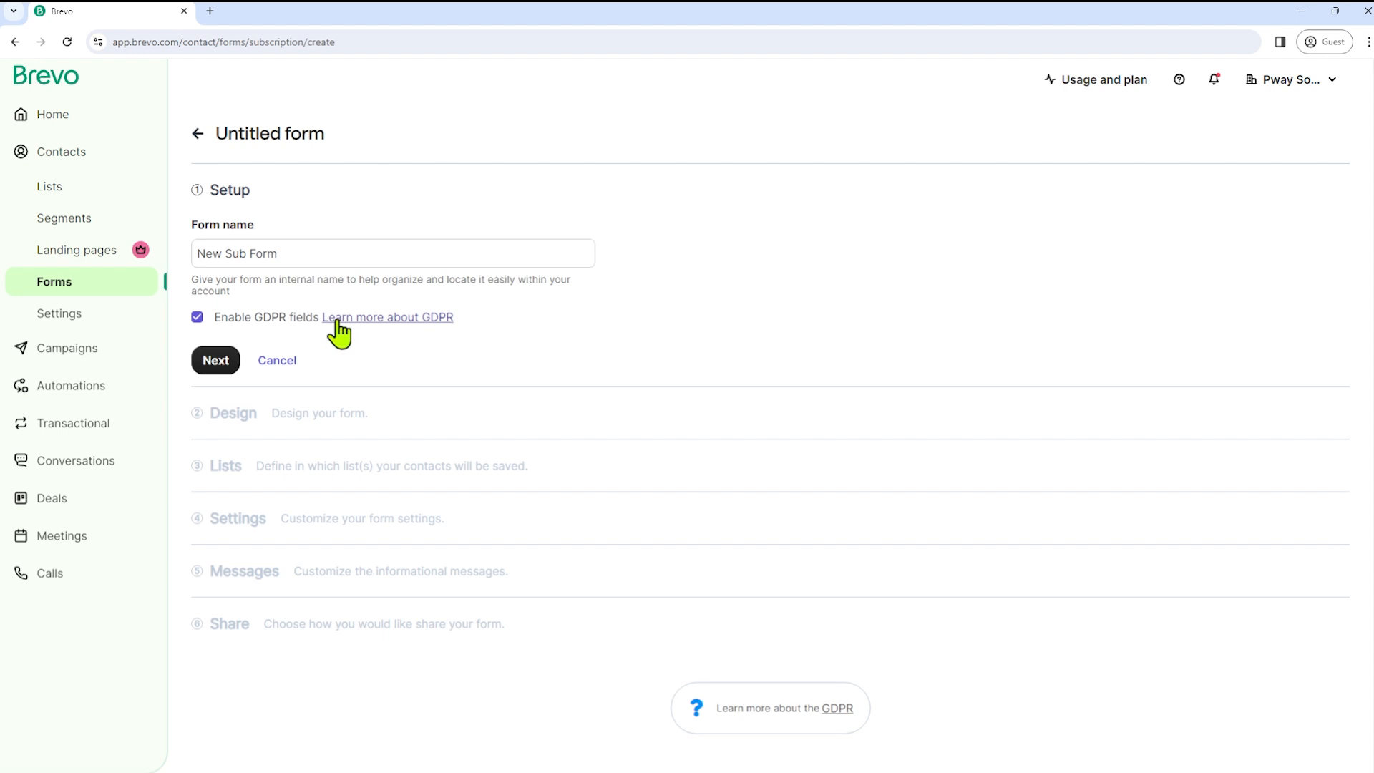
- In the form design, set the background colour to blue #42649D and continue to Lists
{"action": "left_click", "coordinate": [218, 361]}
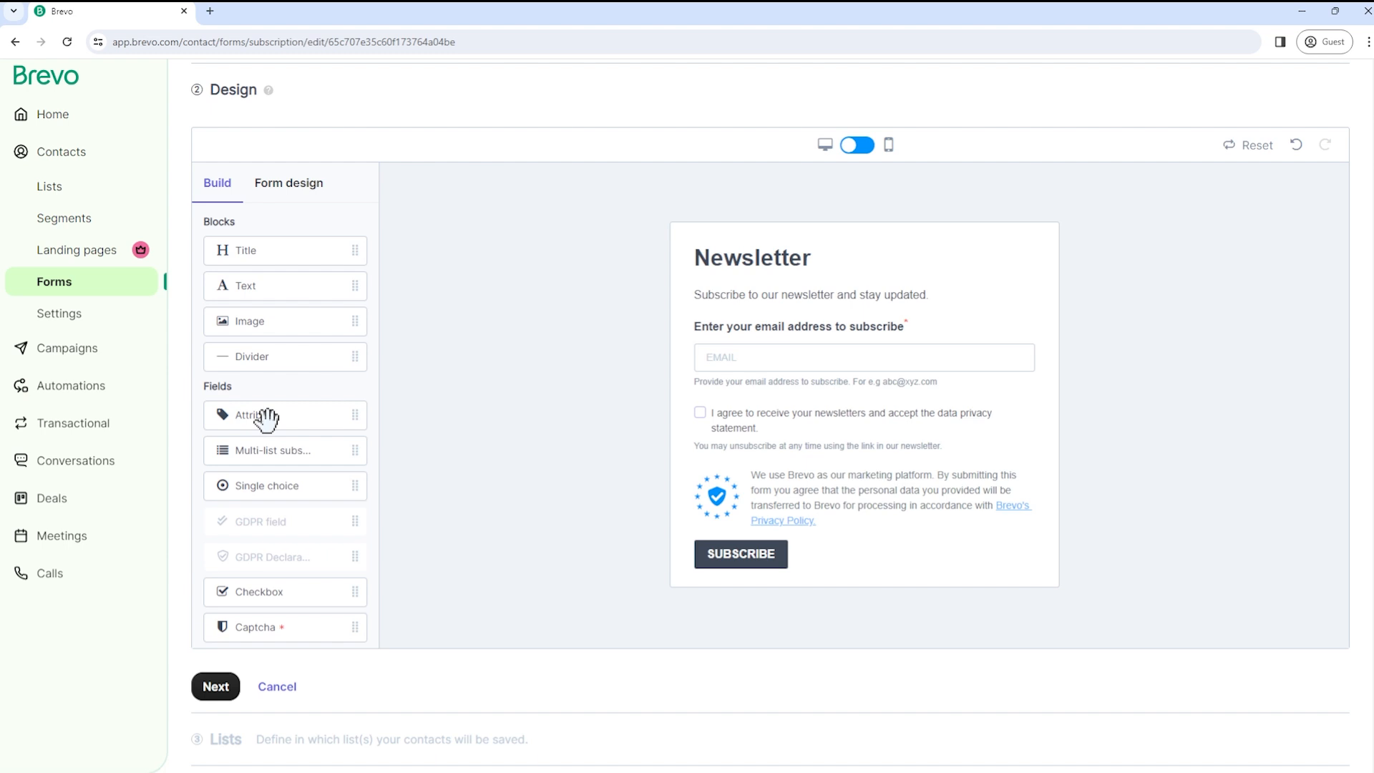
{"action": "mouse_move", "coordinate": [267, 418]}
{"action": "left_mouse_down"}
{"action": "mouse_move", "coordinate": [344, 429]}
{"action": "mouse_move", "coordinate": [598, 406]}
{"action": "mouse_move", "coordinate": [276, 398]}
{"action": "left_mouse_up"}
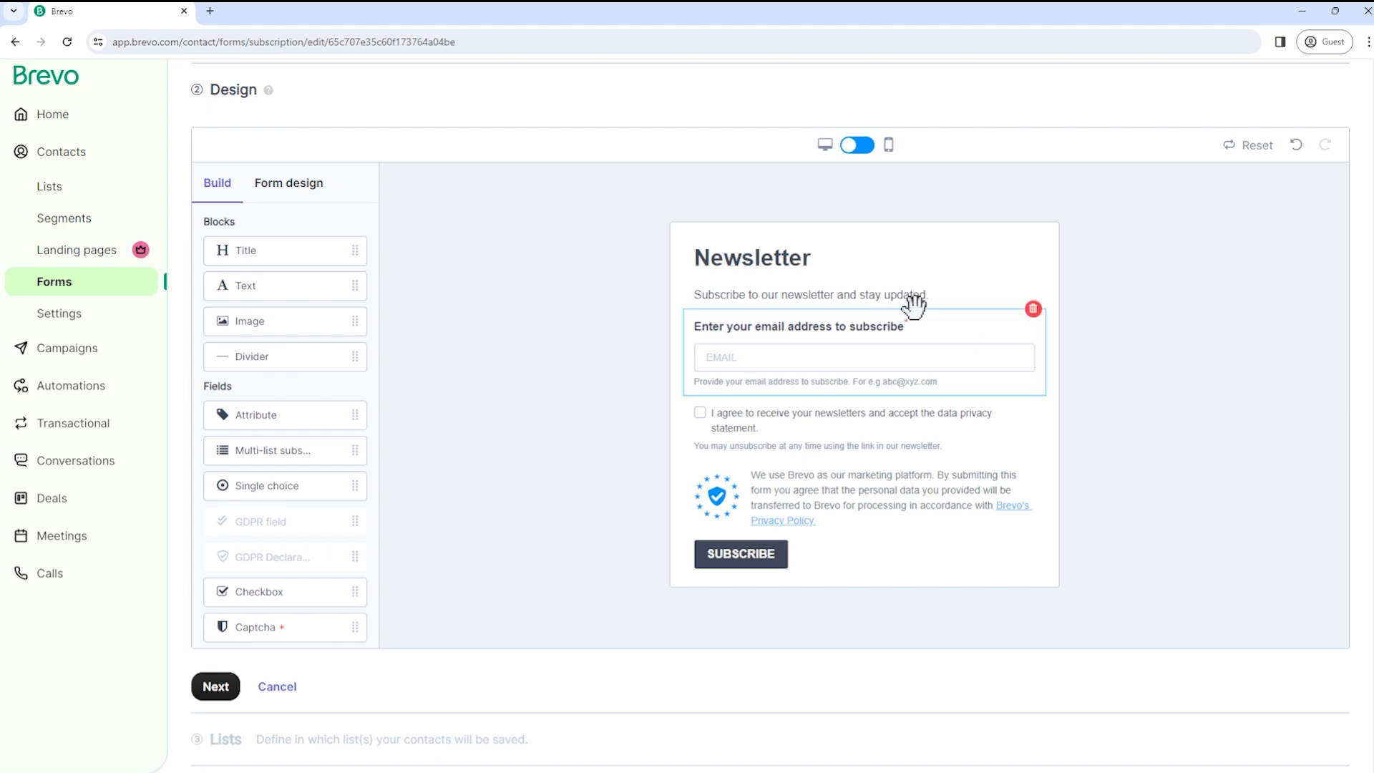
{"action": "left_click", "coordinate": [291, 187]}
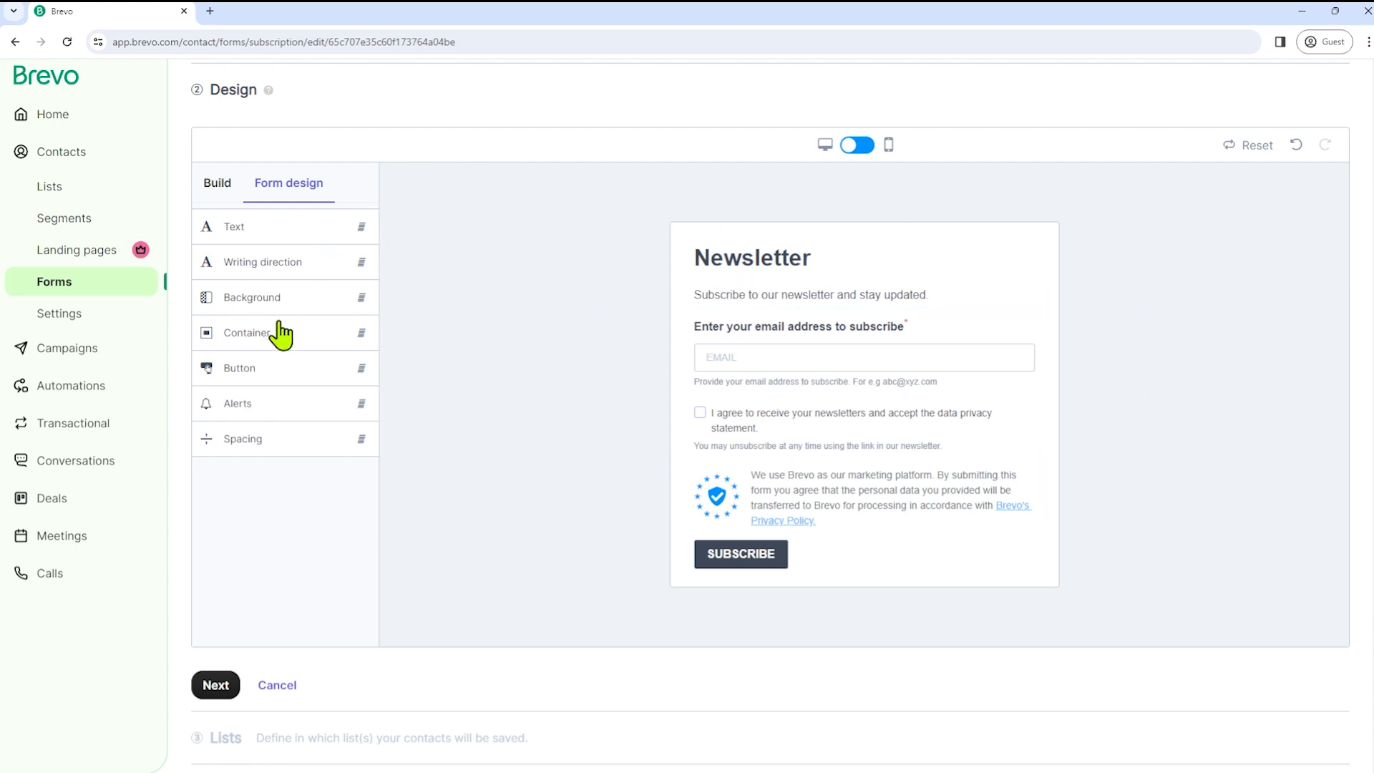
{"action": "left_click", "coordinate": [238, 305]}
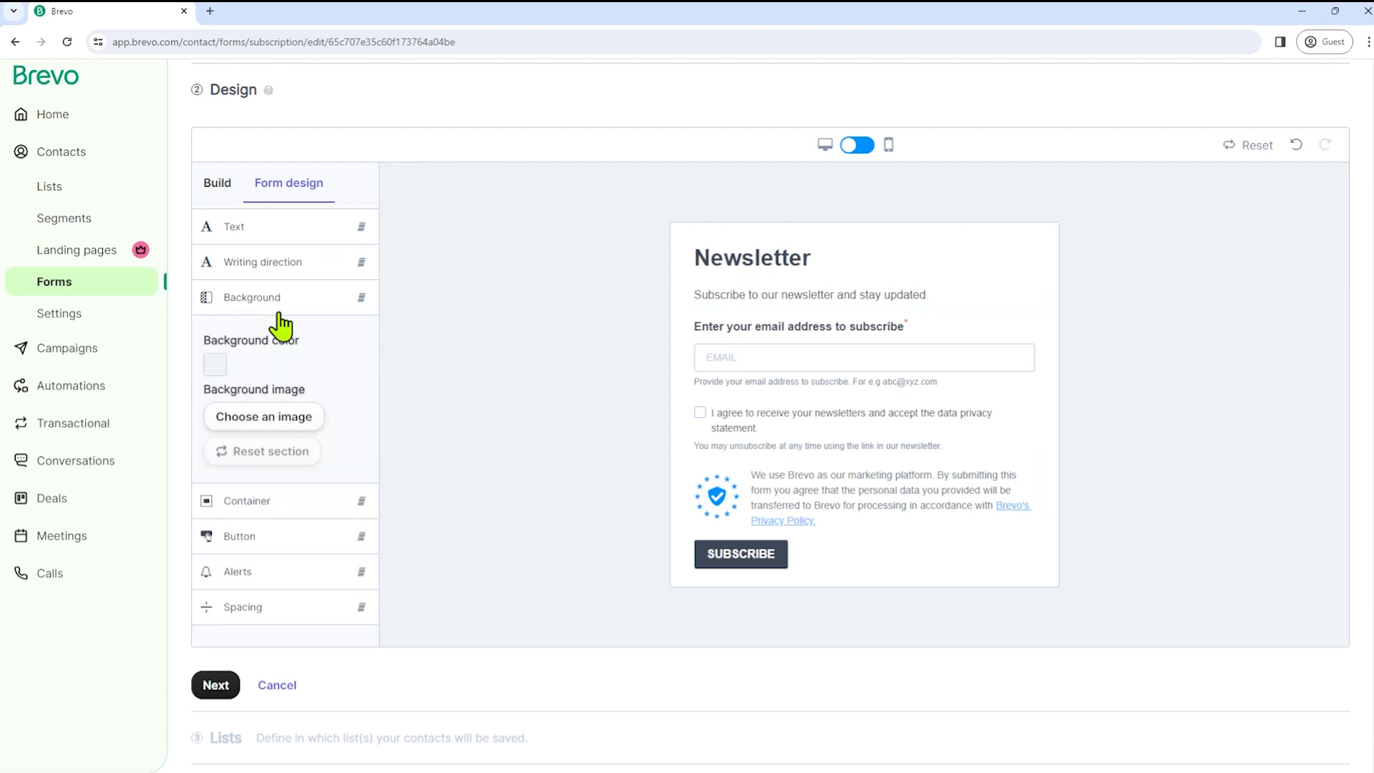
{"action": "left_click", "coordinate": [216, 365]}
{"action": "left_click", "coordinate": [318, 390]}
{"action": "left_click", "coordinate": [214, 688]}
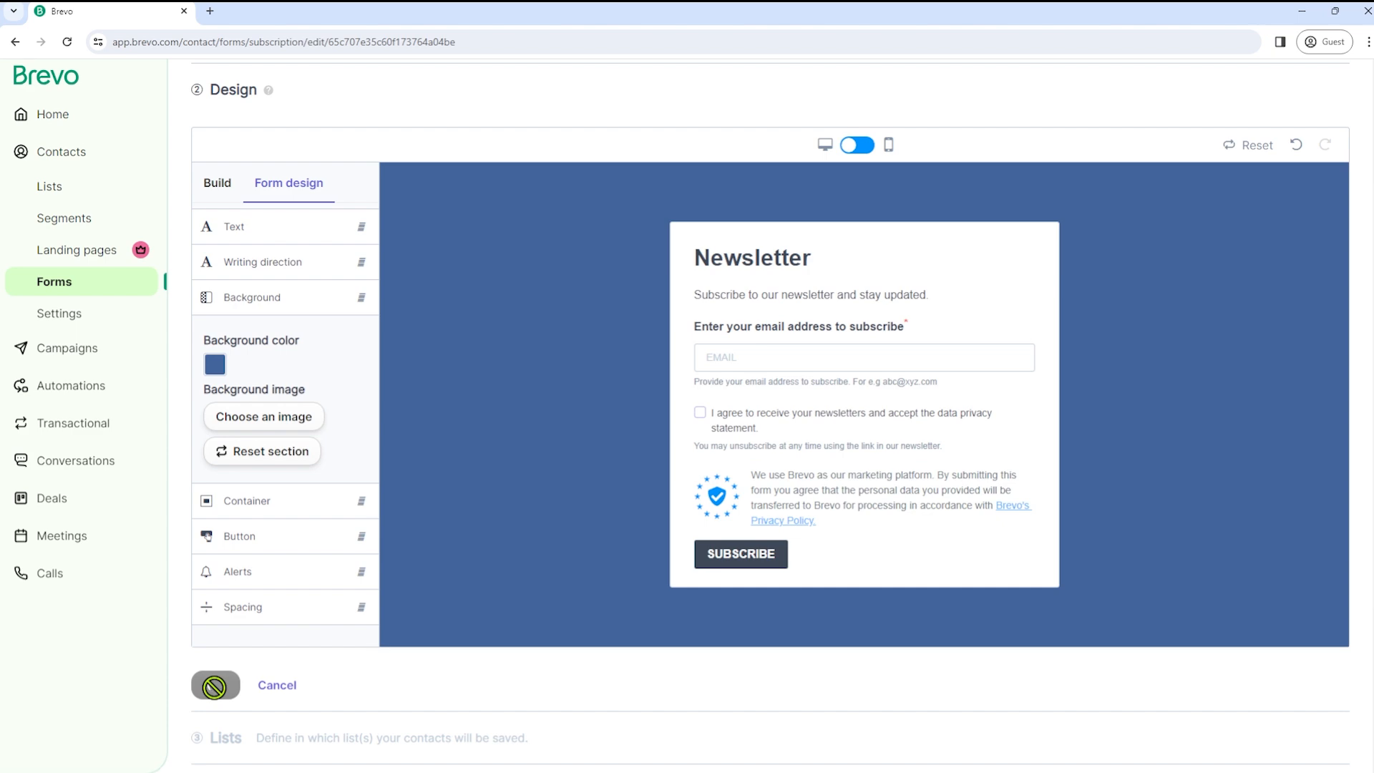
{"action": "scroll", "coordinate": [393, 415], "scroll_direction": "down", "scroll_amount": 6}
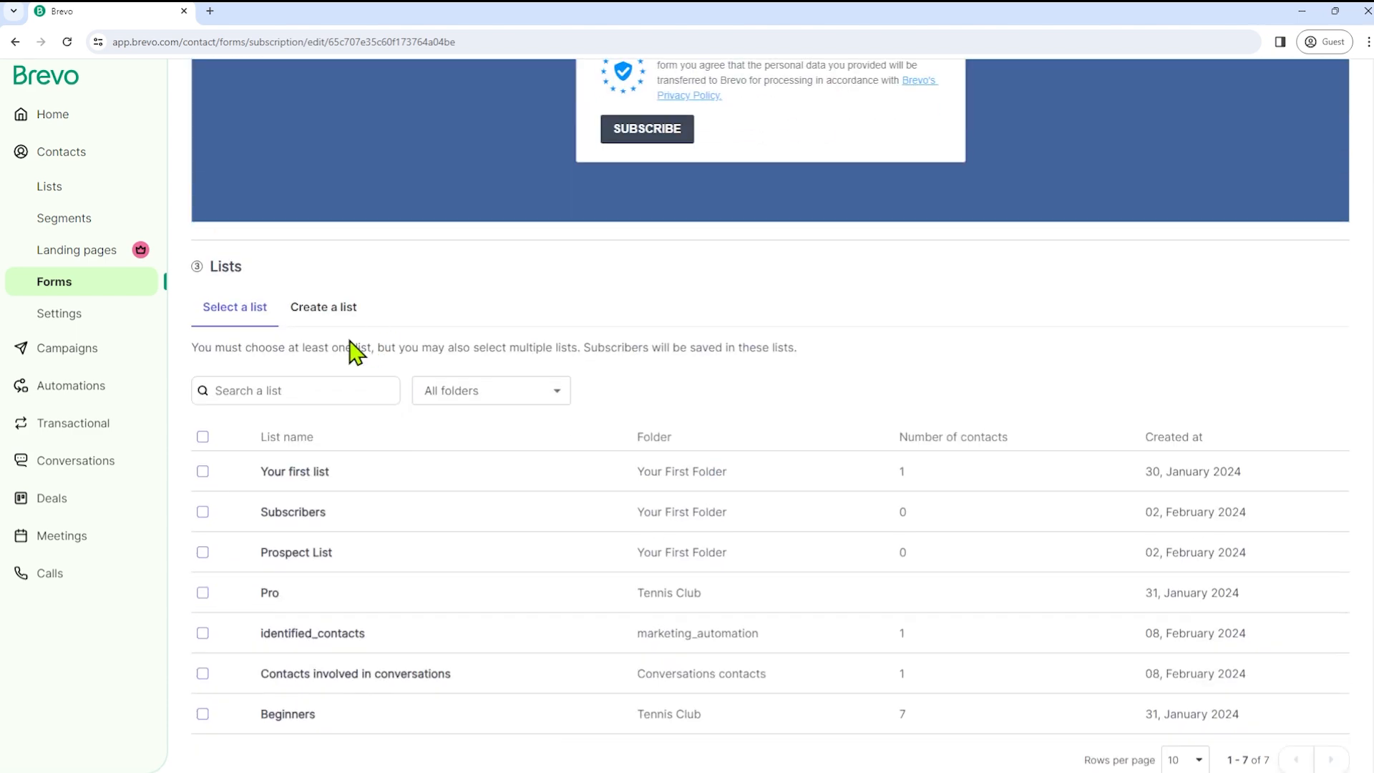
- Keep the Prospect List selected and compare the confirmation email options
{"action": "left_click", "coordinate": [321, 309]}
{"action": "left_click", "coordinate": [240, 315]}
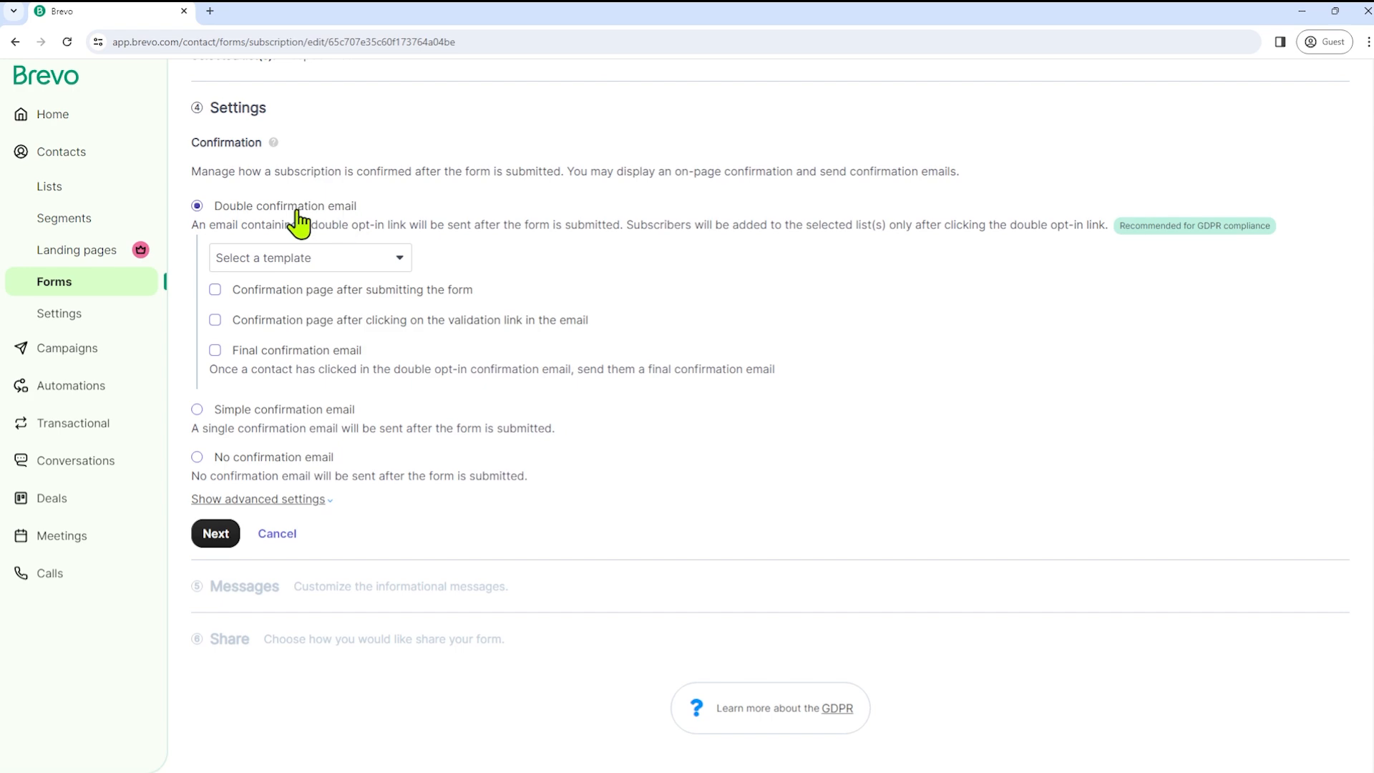
{"action": "left_click", "coordinate": [201, 410]}
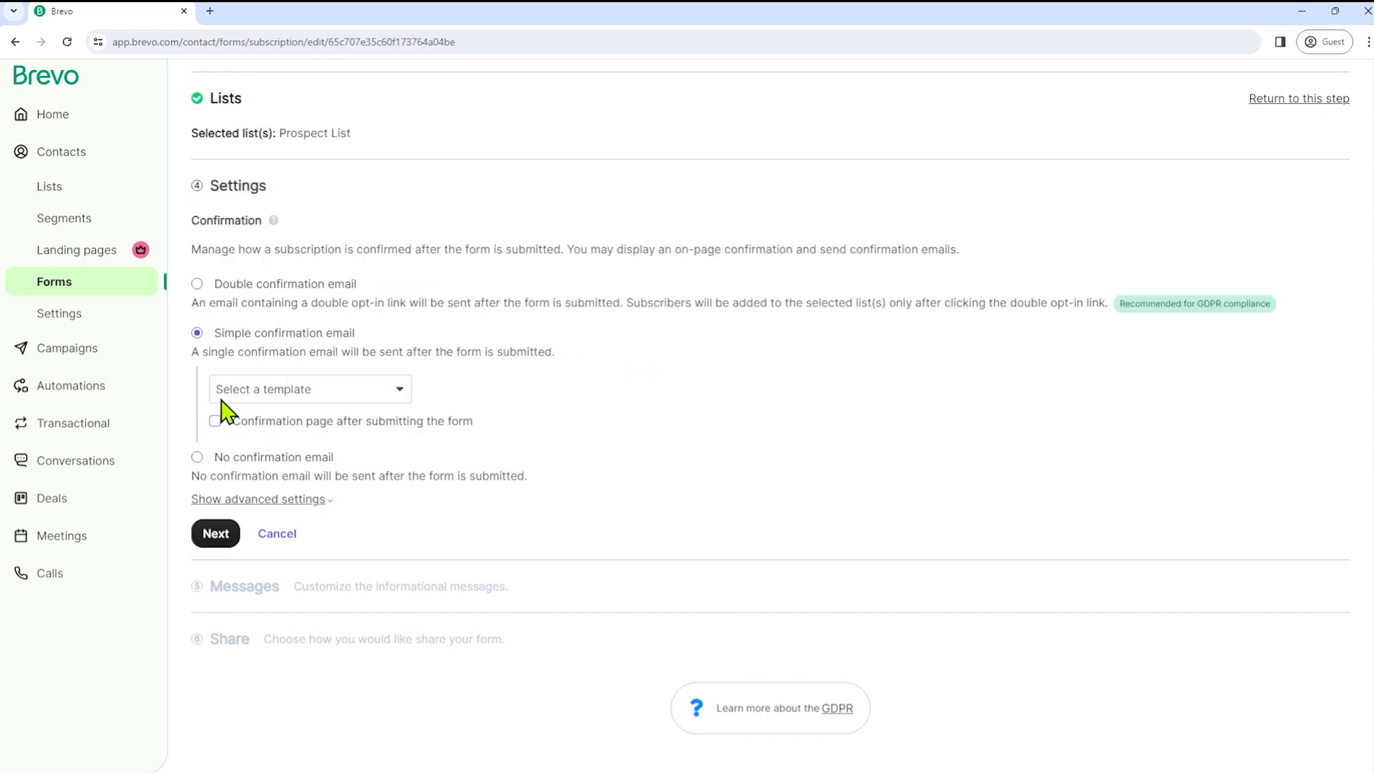
{"action": "left_click", "coordinate": [197, 457]}
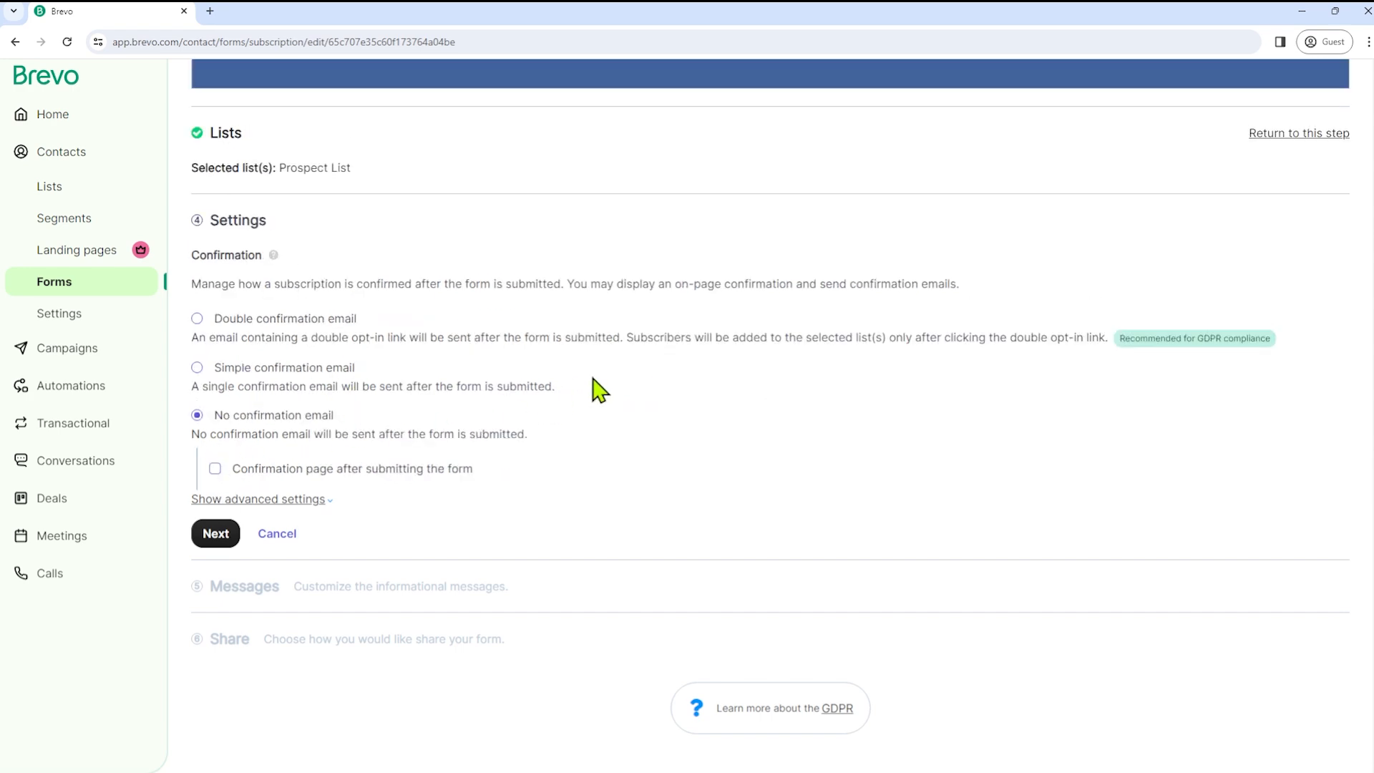
{"action": "scroll", "coordinate": [501, 354], "scroll_direction": "up", "scroll_amount": 3}
{"action": "scroll", "coordinate": [433, 418], "scroll_direction": "down", "scroll_amount": 3}
- Choose a simple confirmation email using the 'Default template - Final confirm' template
{"action": "left_click", "coordinate": [197, 368]}
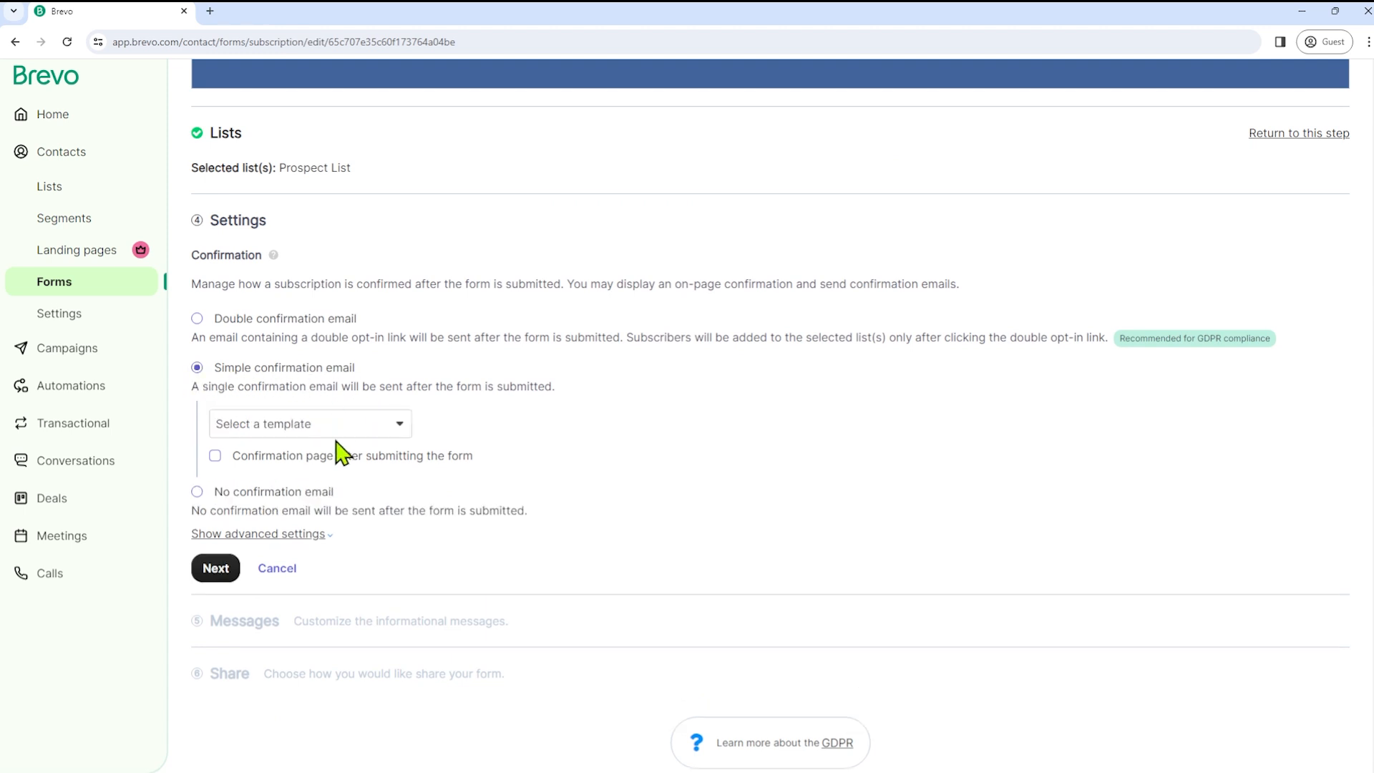
{"action": "left_click", "coordinate": [218, 572]}
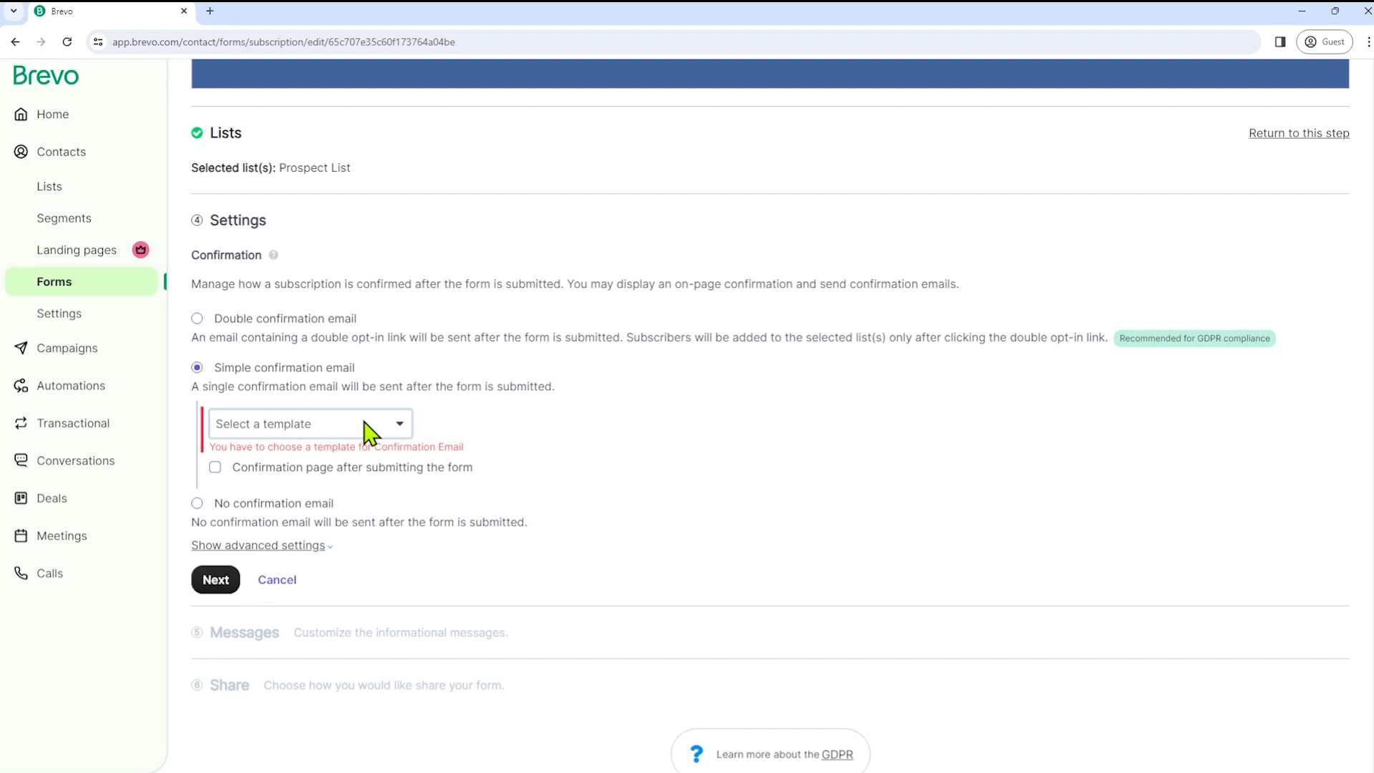
{"action": "left_click", "coordinate": [346, 478]}
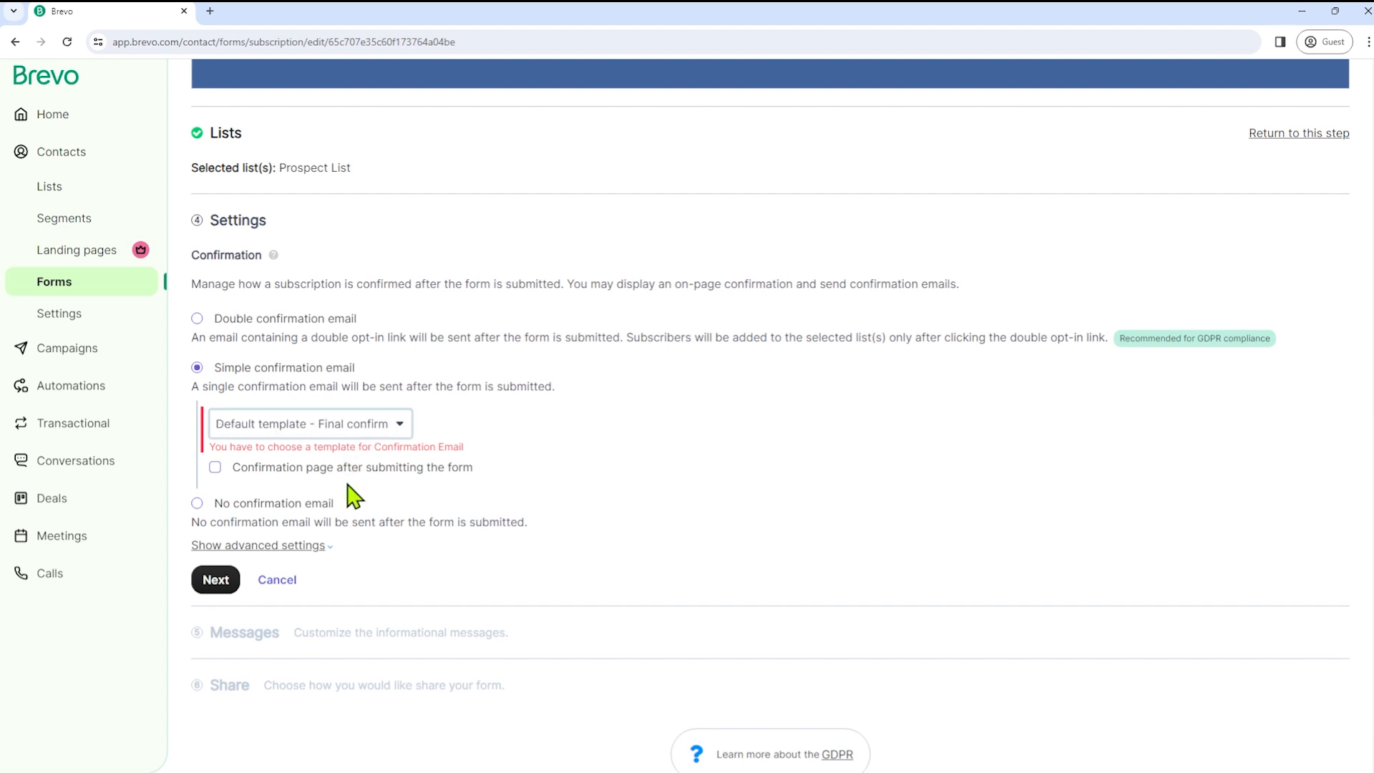
{"action": "left_click", "coordinate": [211, 584]}
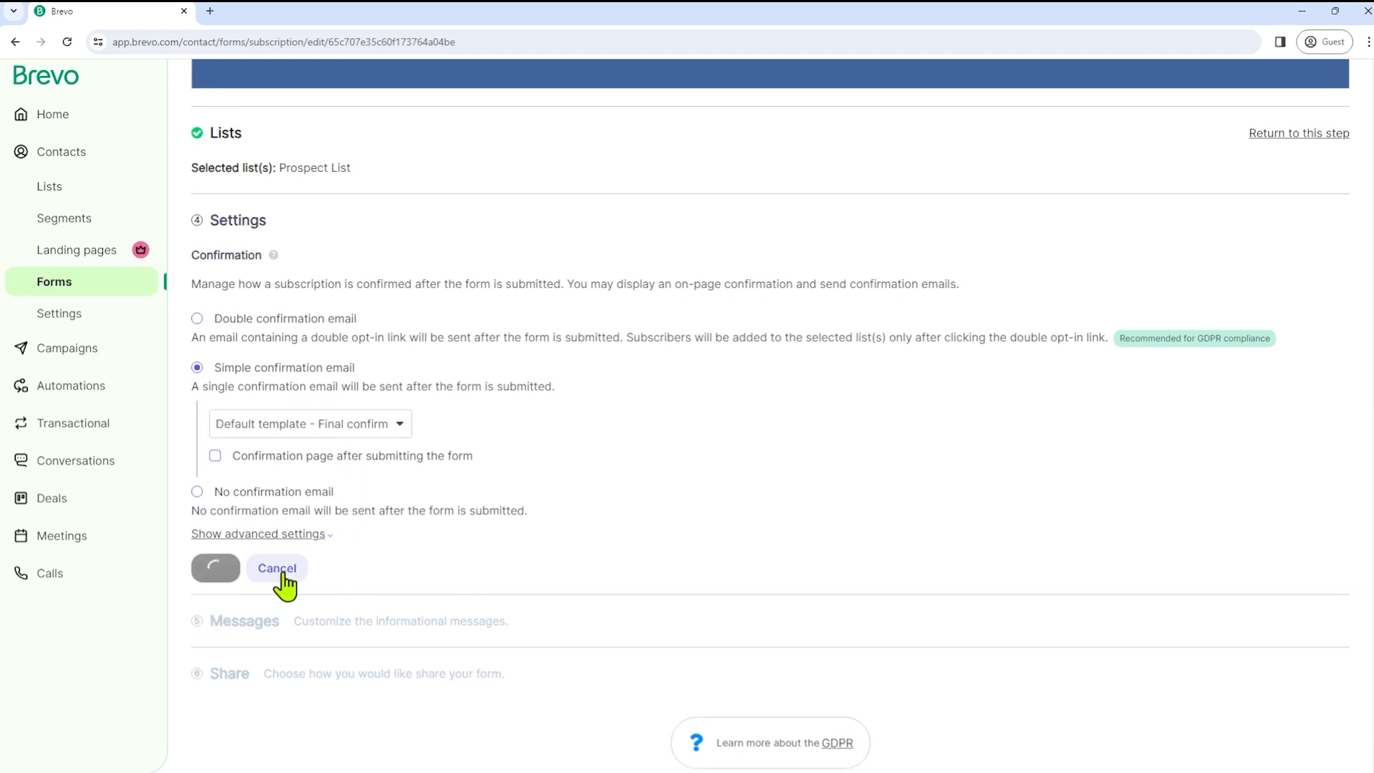
- Leave the Success message wording unchanged, removing the stray typed characters, and continue to Share
{"action": "scroll", "coordinate": [522, 410], "scroll_direction": "up", "scroll_amount": 3}
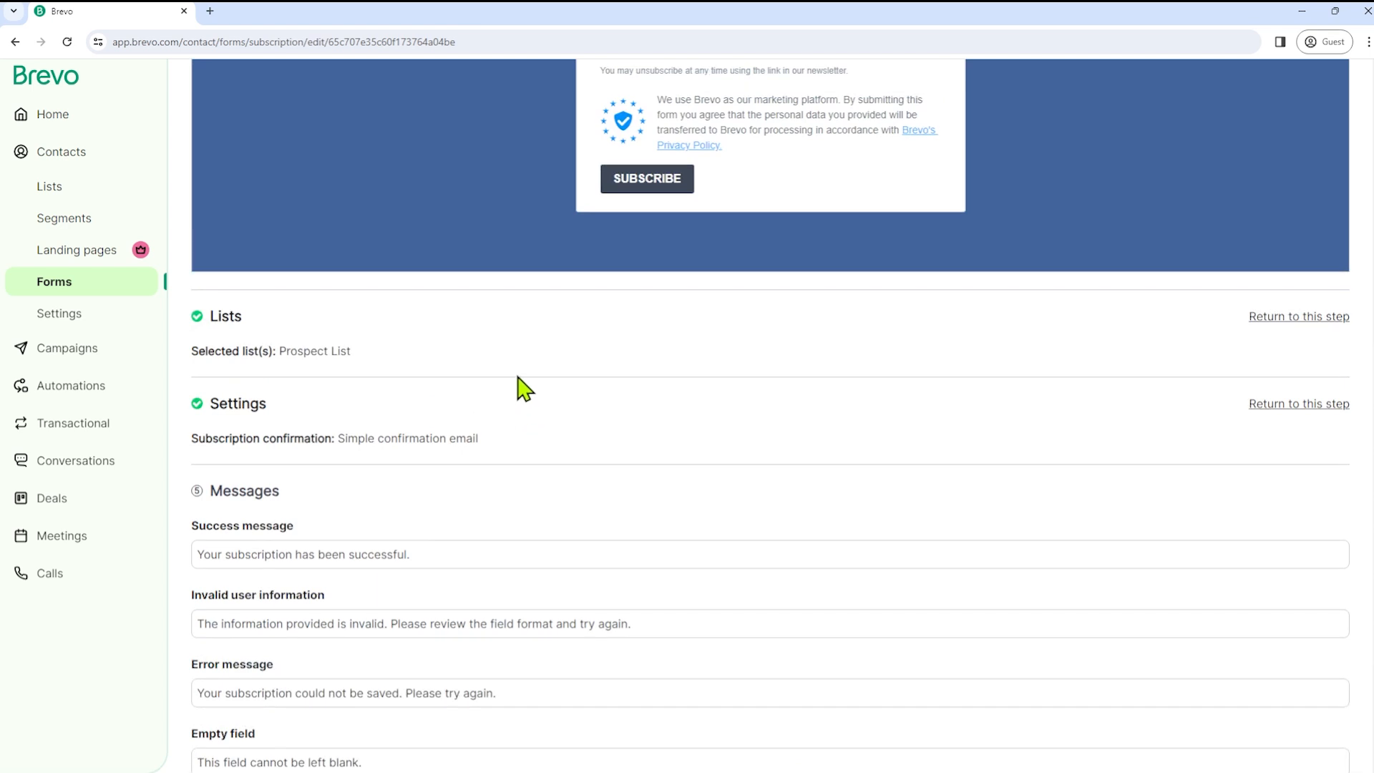
{"action": "scroll", "coordinate": [520, 422], "scroll_direction": "down", "scroll_amount": 3}
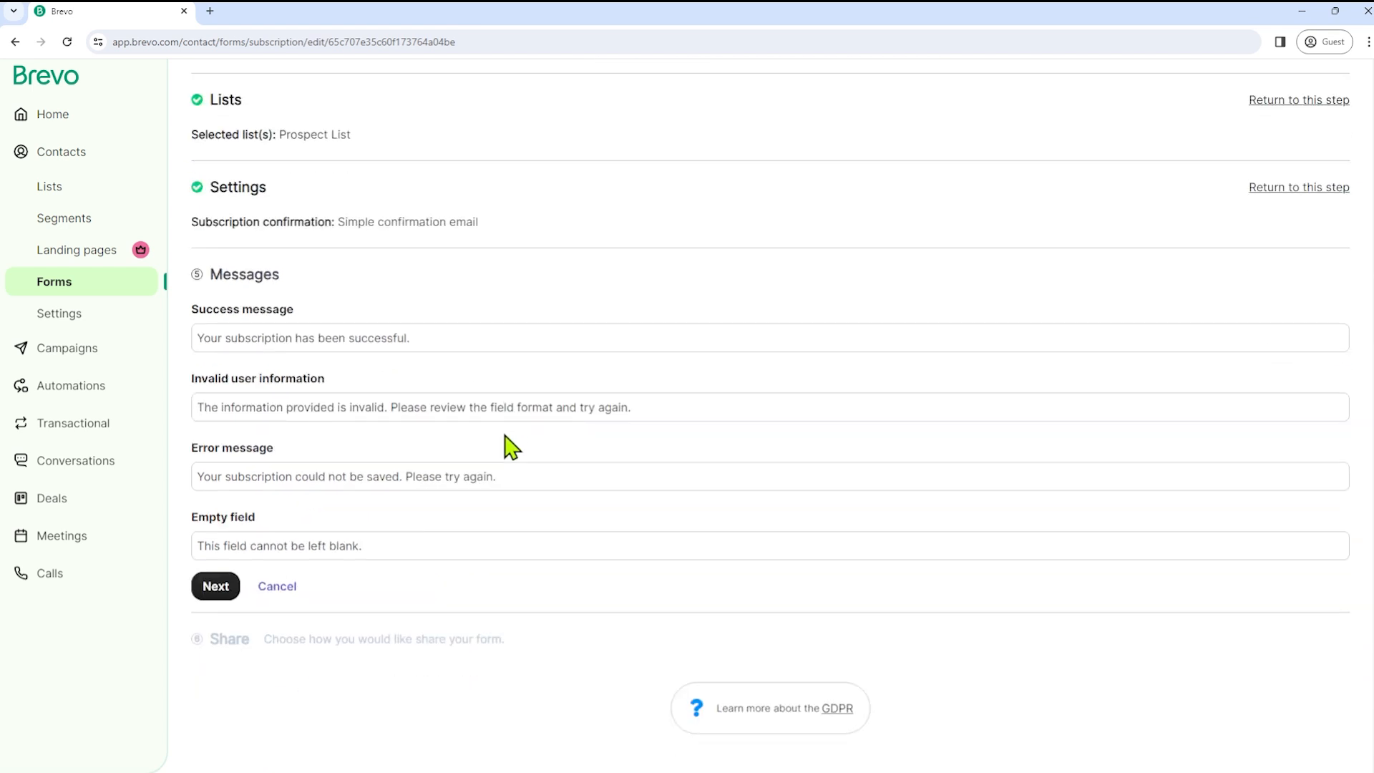
{"action": "left_click", "coordinate": [441, 337]}
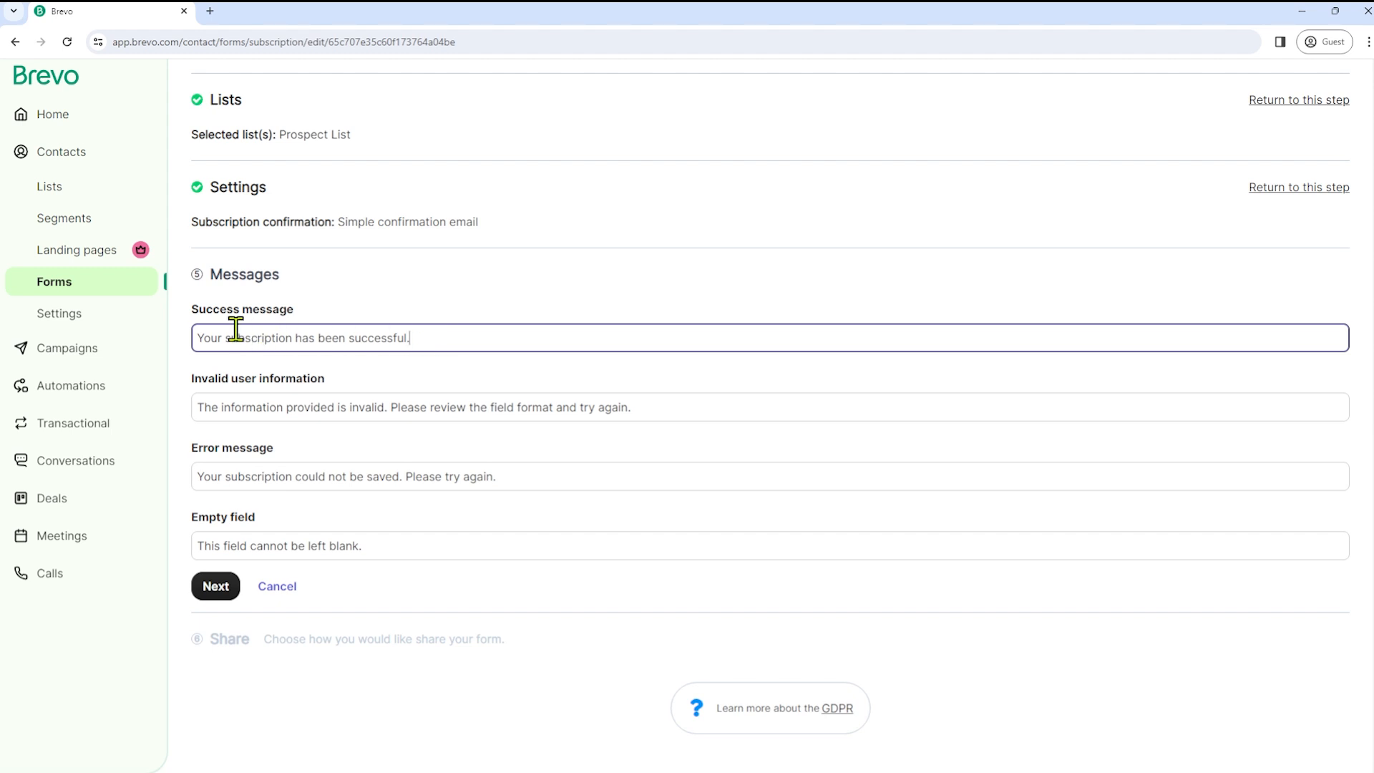
{"action": "left_click_drag", "start_coordinate": [204, 338], "coordinate": [425, 347]}
{"action": "left_click", "coordinate": [492, 337]}
{"action": "type", "text": "ghgfg"}
{"action": "key", "text": "BackSpace"}
{"action": "key", "text": "BackSpace"}
{"action": "key", "text": "BackSpace"}
{"action": "key", "text": "BackSpace"}
{"action": "key", "text": "BackSpace"}
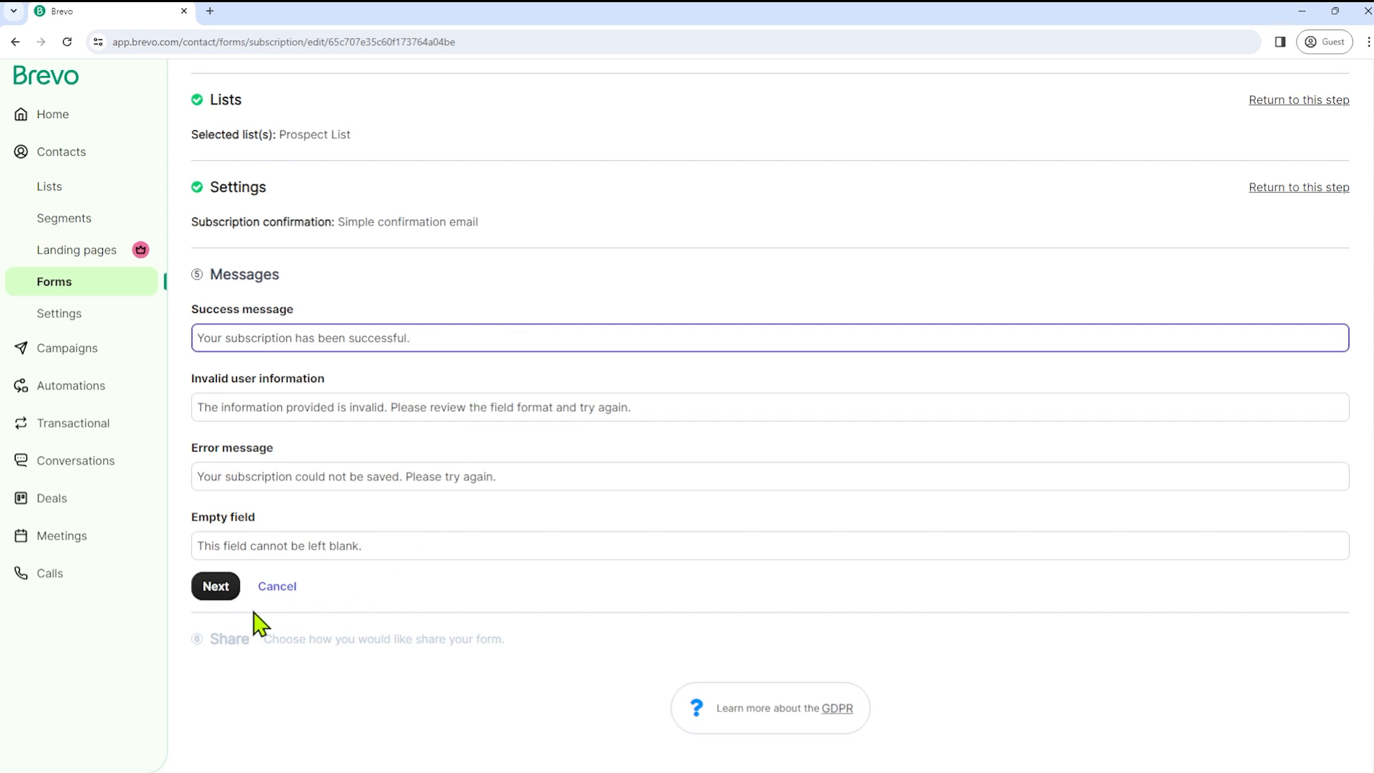
{"action": "left_click", "coordinate": [218, 587]}
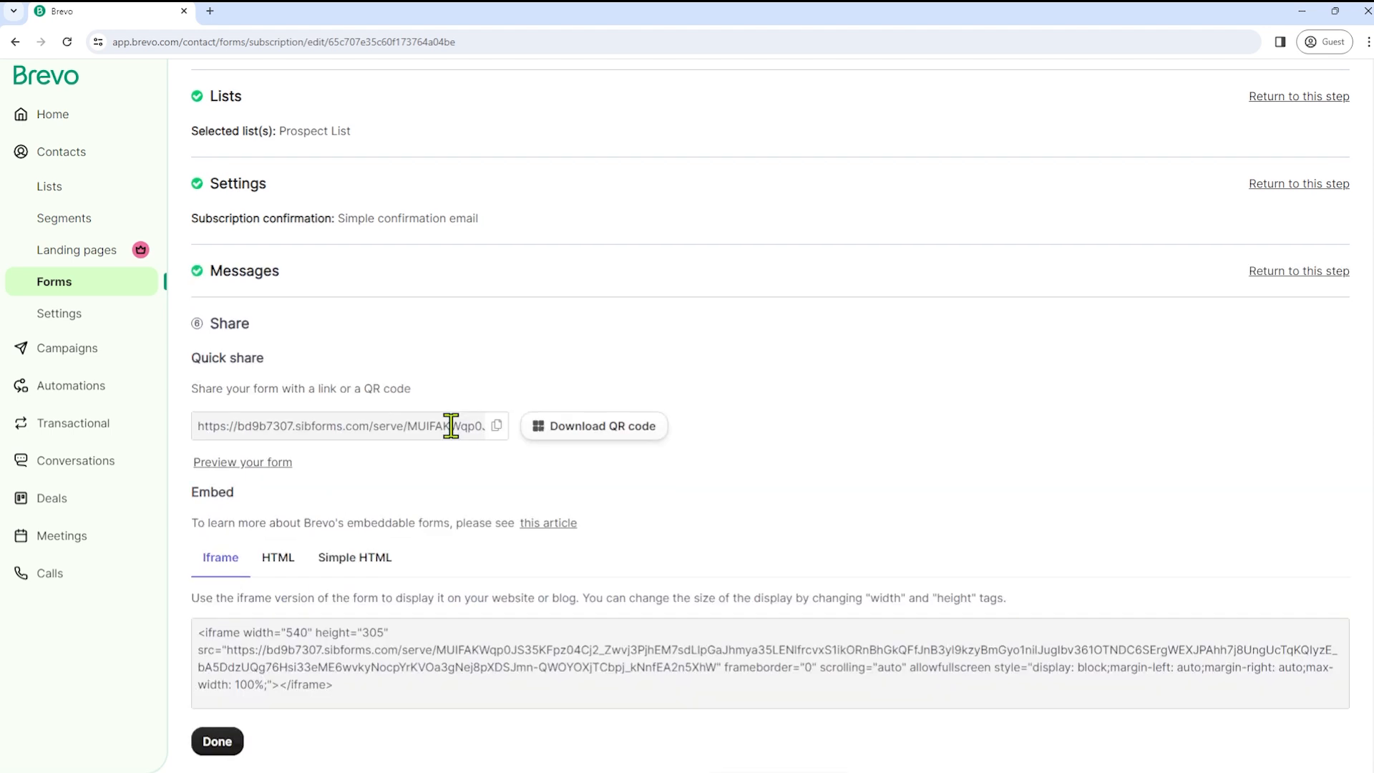
- Select the iframe embed code, check the HTML and simple HTML versions, and finish the form
{"action": "scroll", "coordinate": [451, 427], "scroll_direction": "down", "scroll_amount": 2}
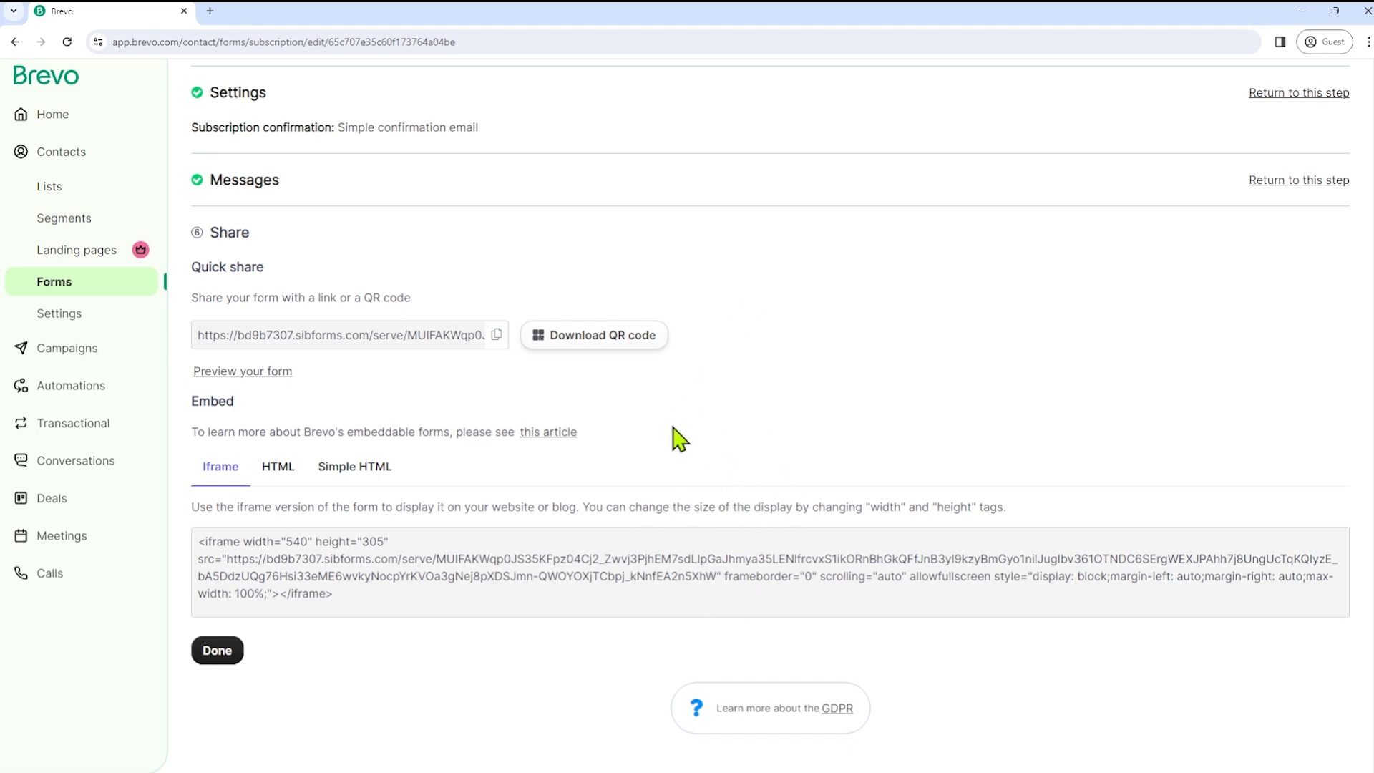
{"action": "left_click", "coordinate": [374, 565]}
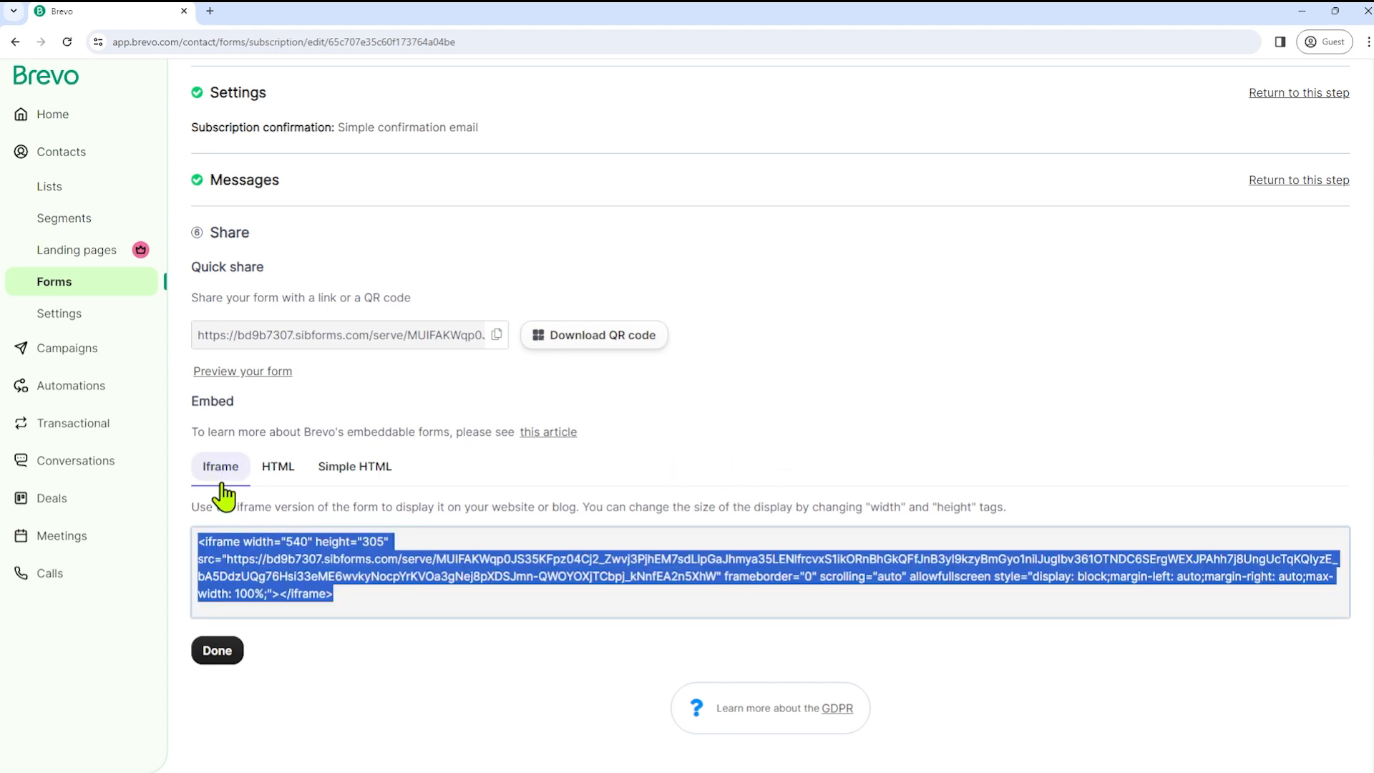
{"action": "left_click", "coordinate": [278, 468]}
{"action": "left_click", "coordinate": [362, 473]}
{"action": "left_click", "coordinate": [55, 282]}
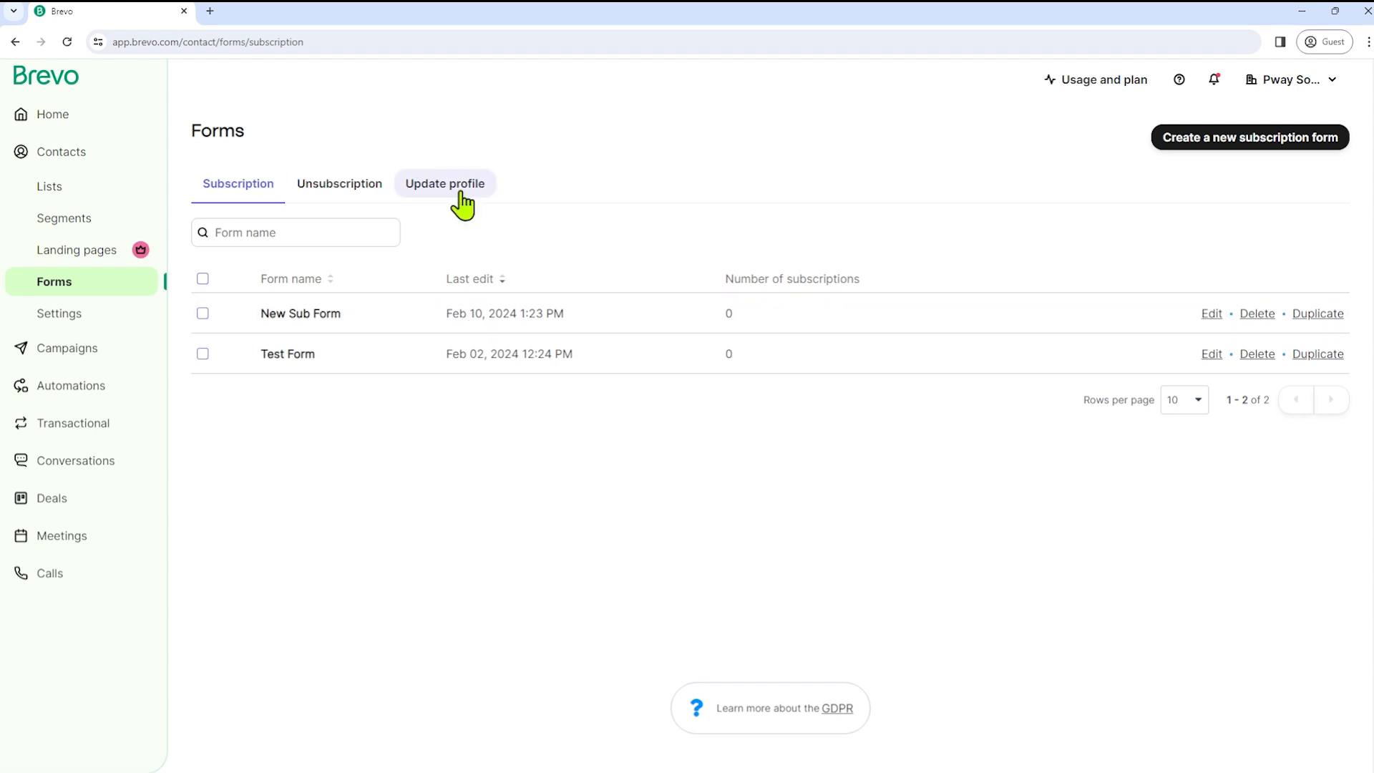
- View the Unsubscription forms, then the Update profile forms
{"action": "left_click", "coordinate": [340, 191]}
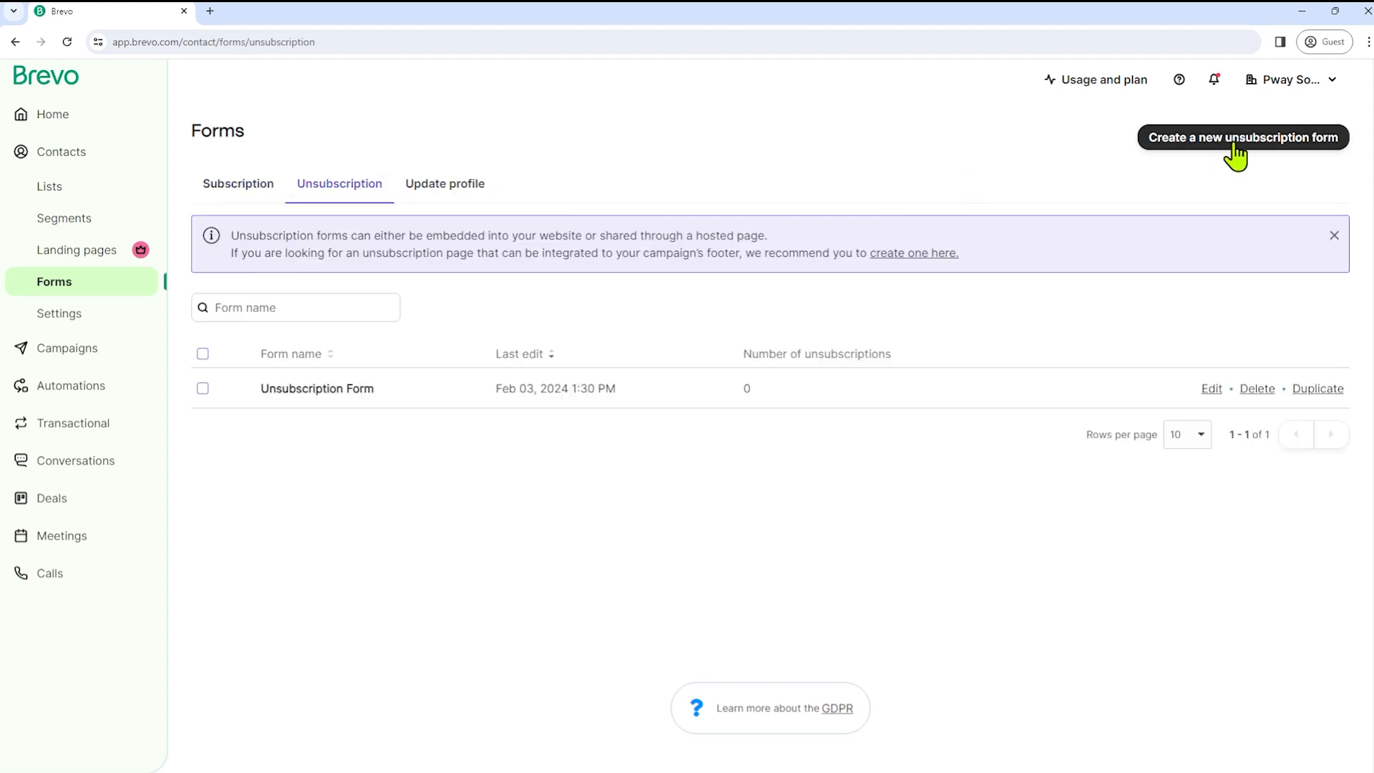
{"action": "left_click", "coordinate": [440, 190]}
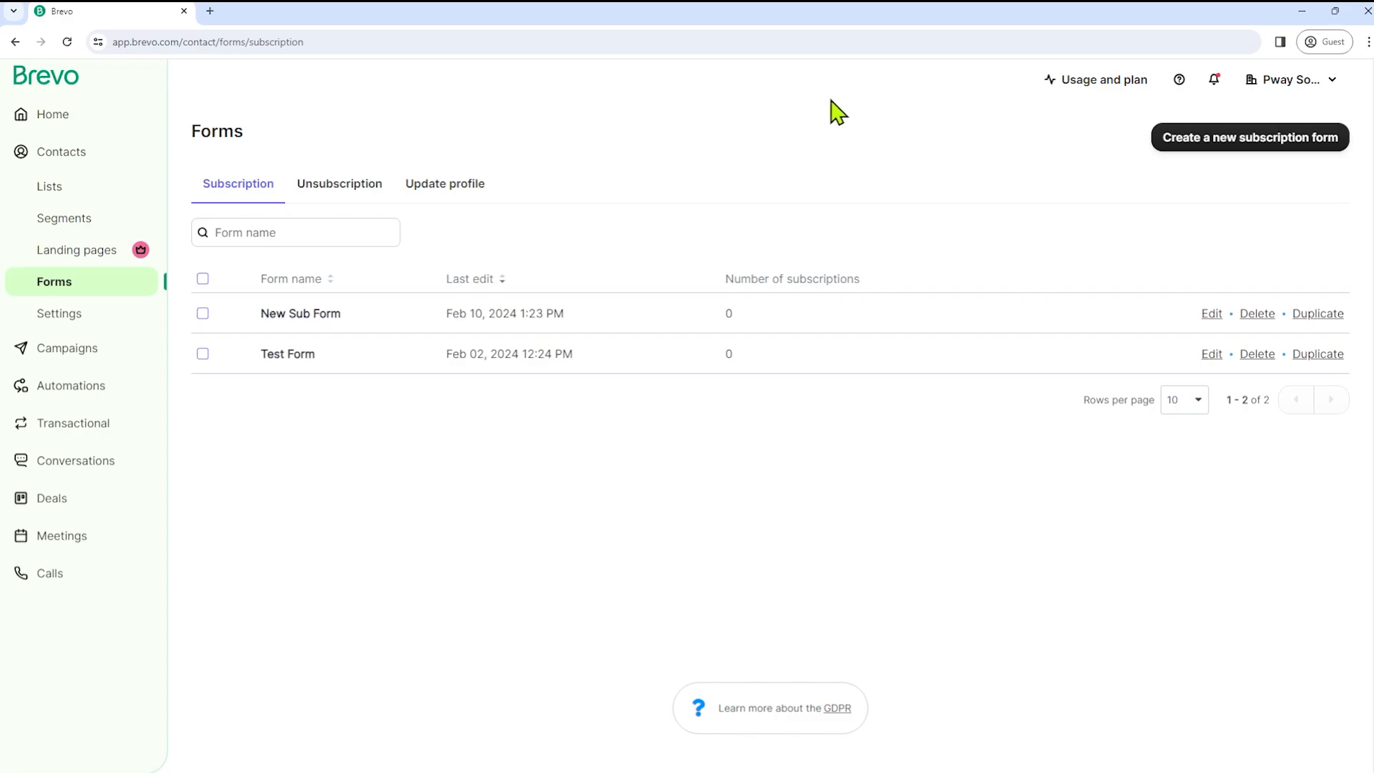
- Go to Senders, Domains & Dedicated IPs from the account menu
{"action": "left_click", "coordinate": [1291, 80]}
{"action": "left_click", "coordinate": [1180, 271]}
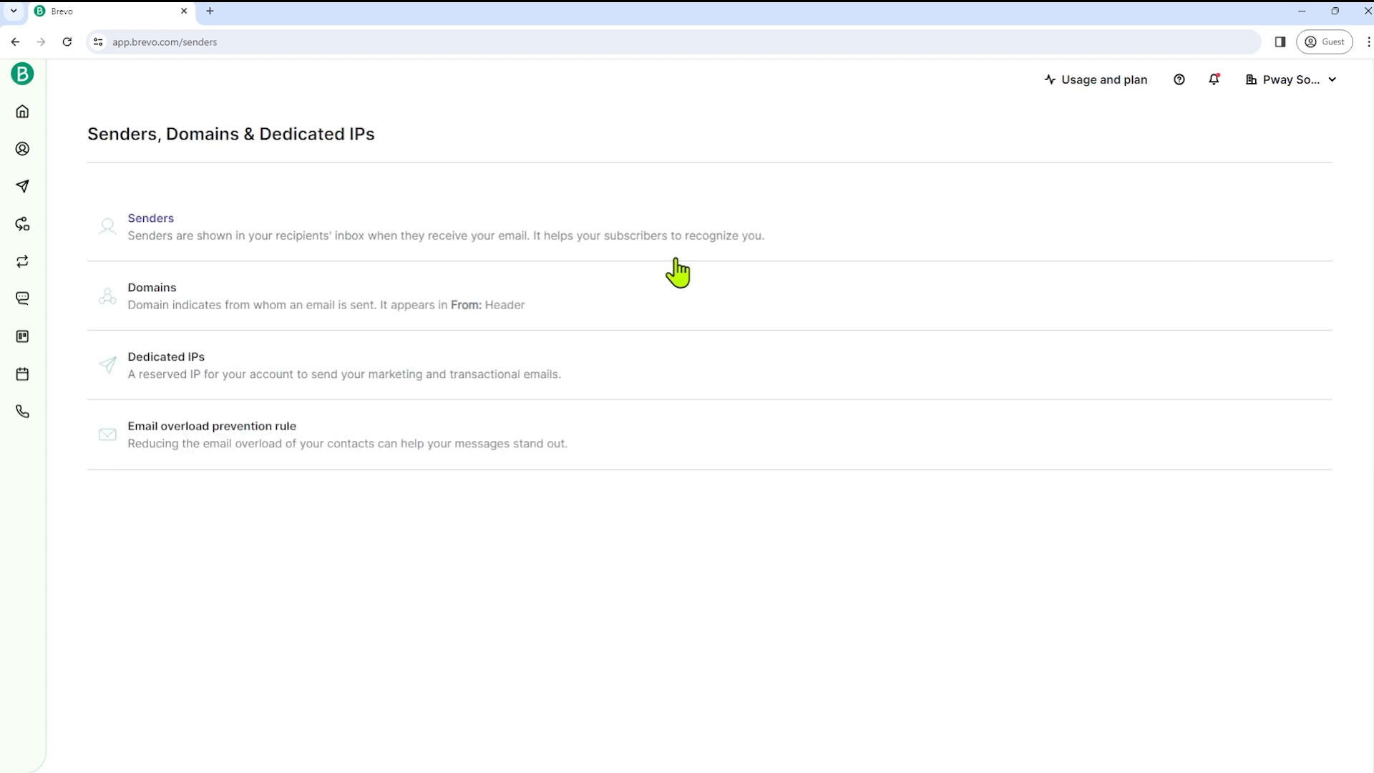
- Open Senders and review both senders' addresses and verification status
{"action": "left_click", "coordinate": [153, 227]}
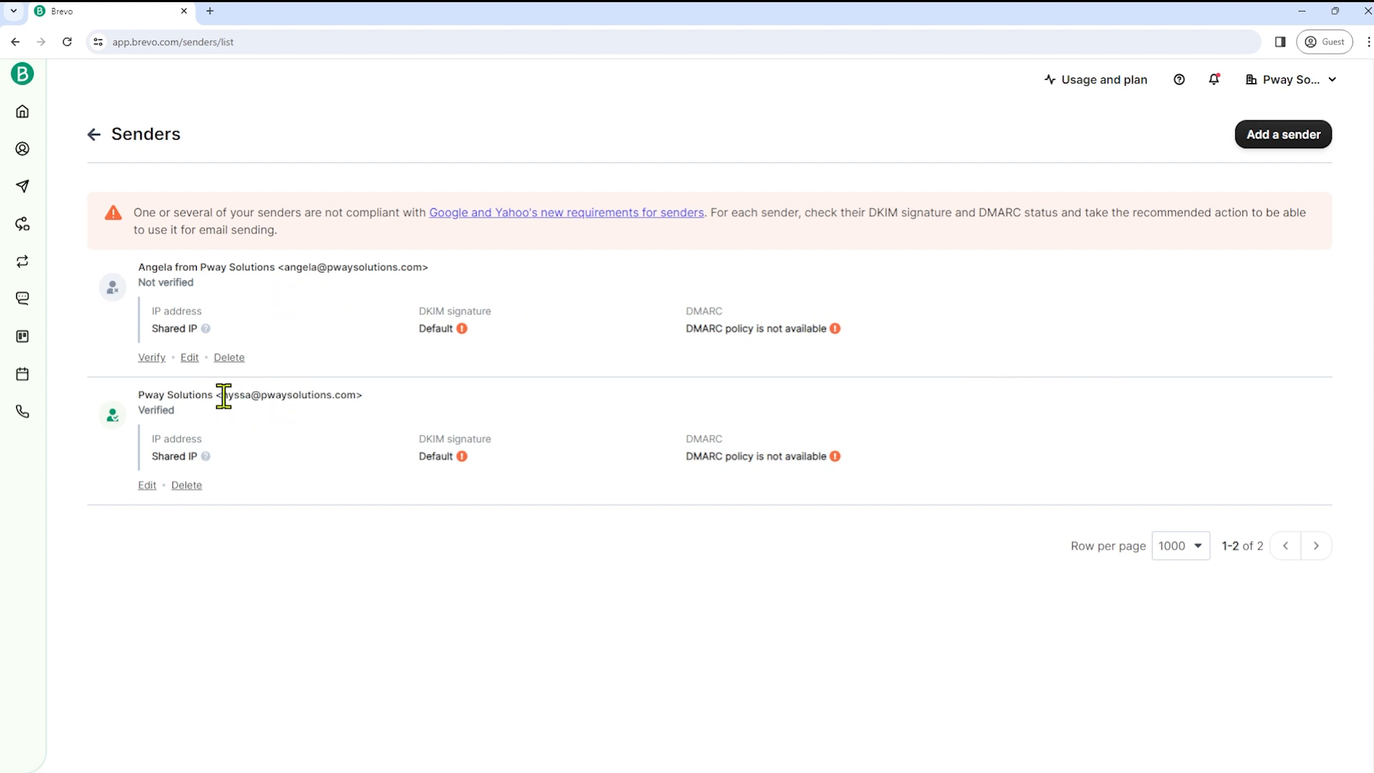
{"action": "left_click_drag", "start_coordinate": [222, 395], "coordinate": [359, 409]}
{"action": "left_click_drag", "start_coordinate": [281, 266], "coordinate": [404, 266]}
{"action": "left_click", "coordinate": [387, 563]}
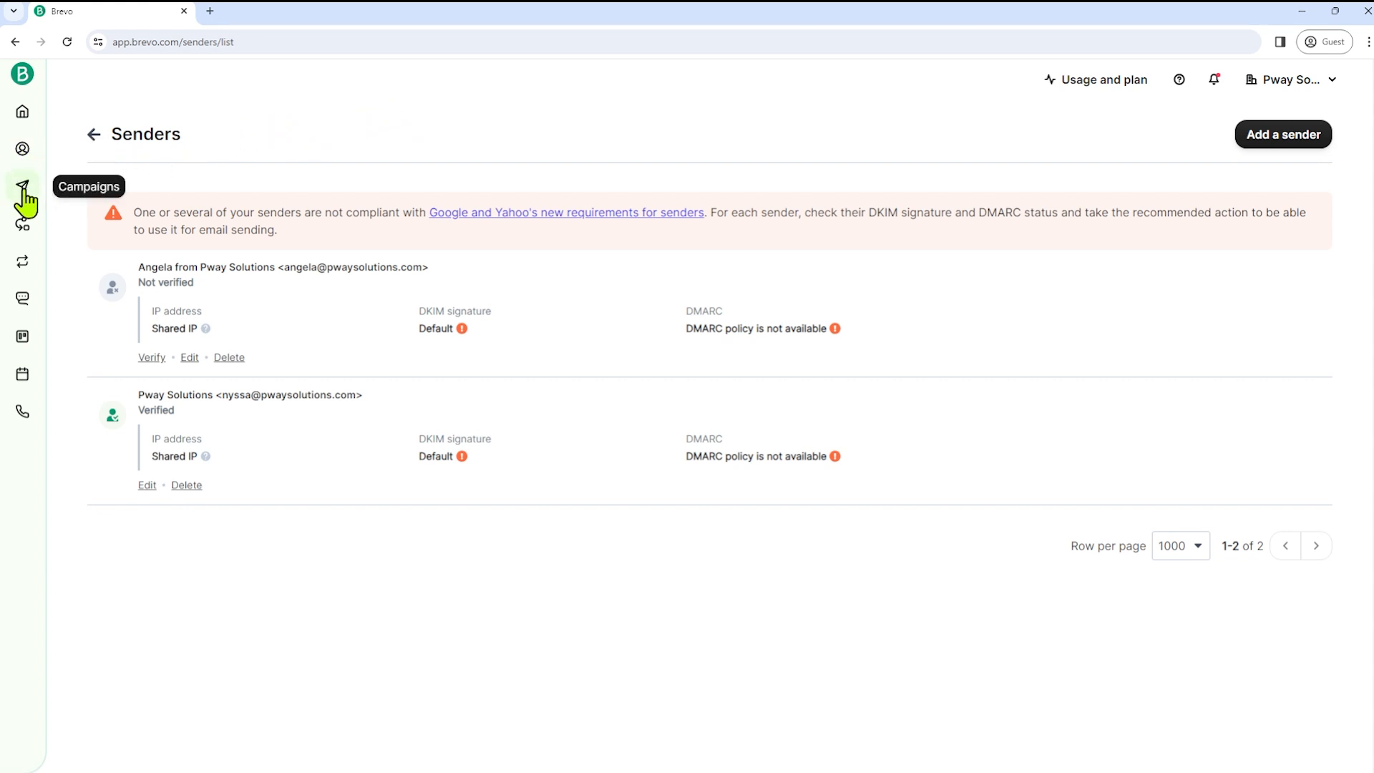
- Create a regular (not A/B test) email campaign named 'Special Offer'
{"action": "left_click", "coordinate": [23, 189]}
{"action": "left_click", "coordinate": [83, 229]}
{"action": "left_click", "coordinate": [1139, 132]}
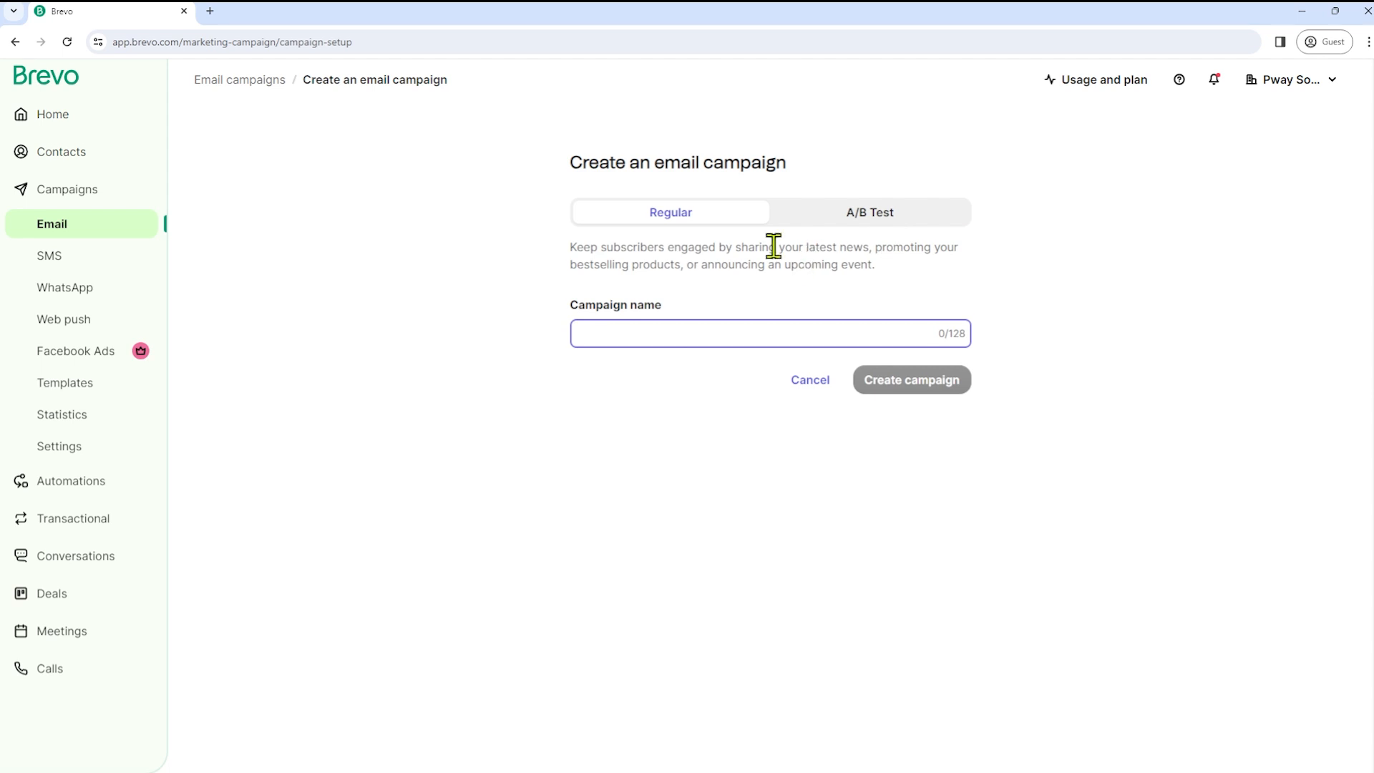
{"action": "left_click", "coordinate": [869, 228]}
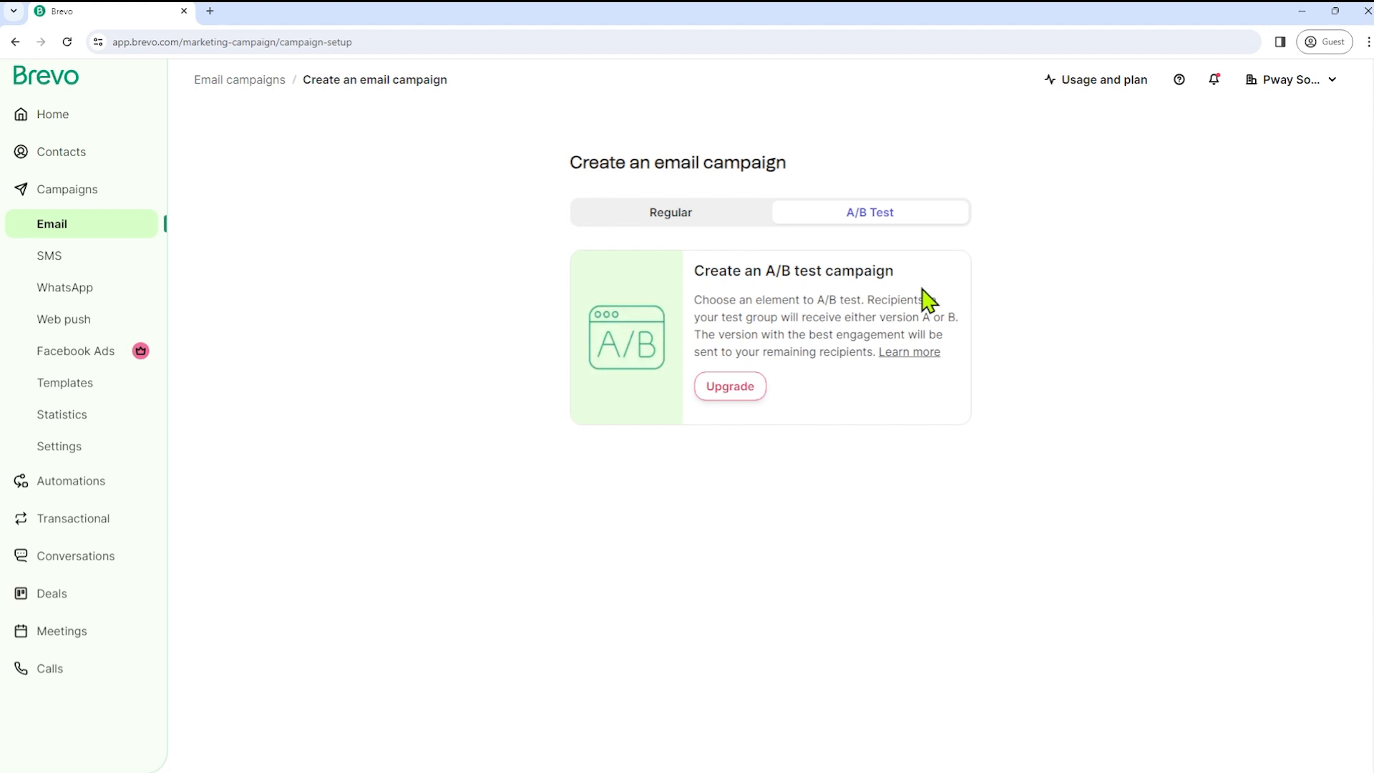
{"action": "left_click", "coordinate": [662, 215]}
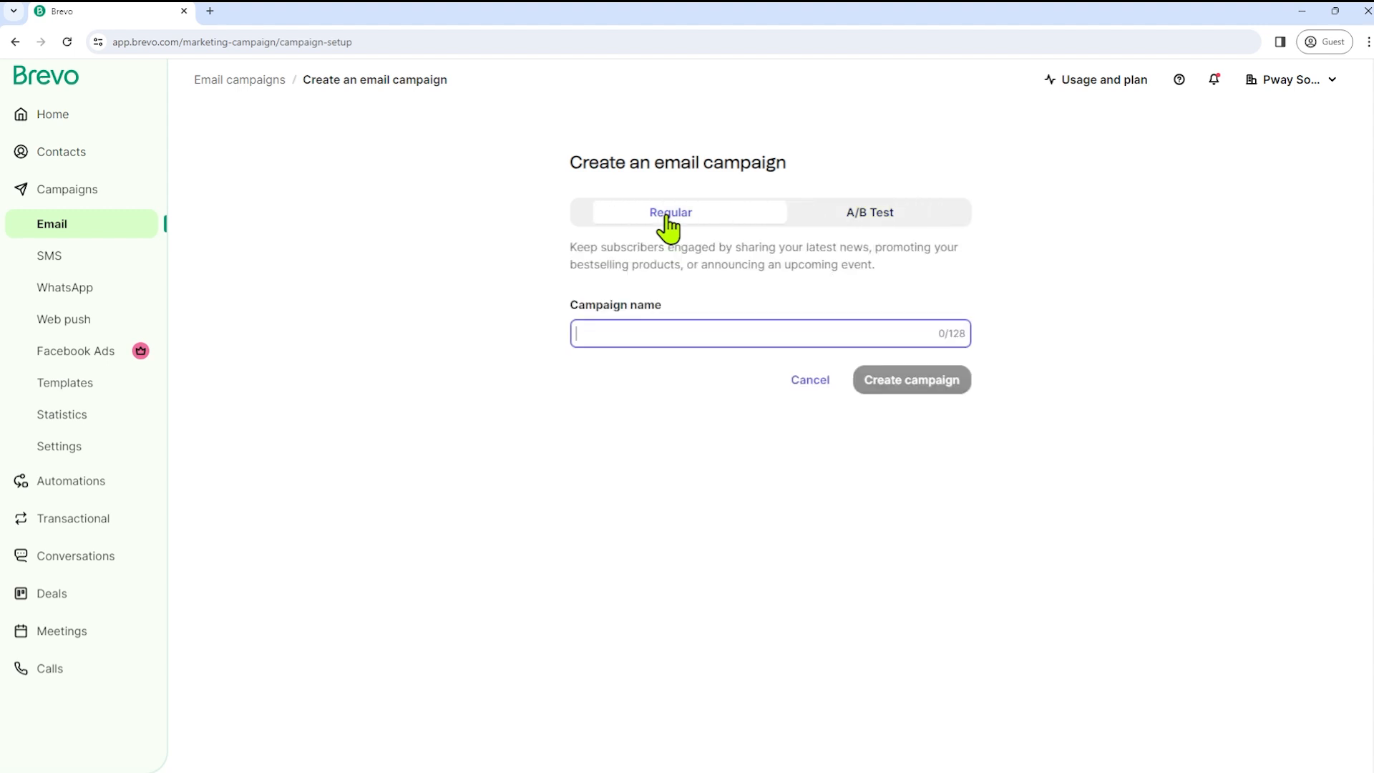
{"action": "type", "text": "Special Offer"}
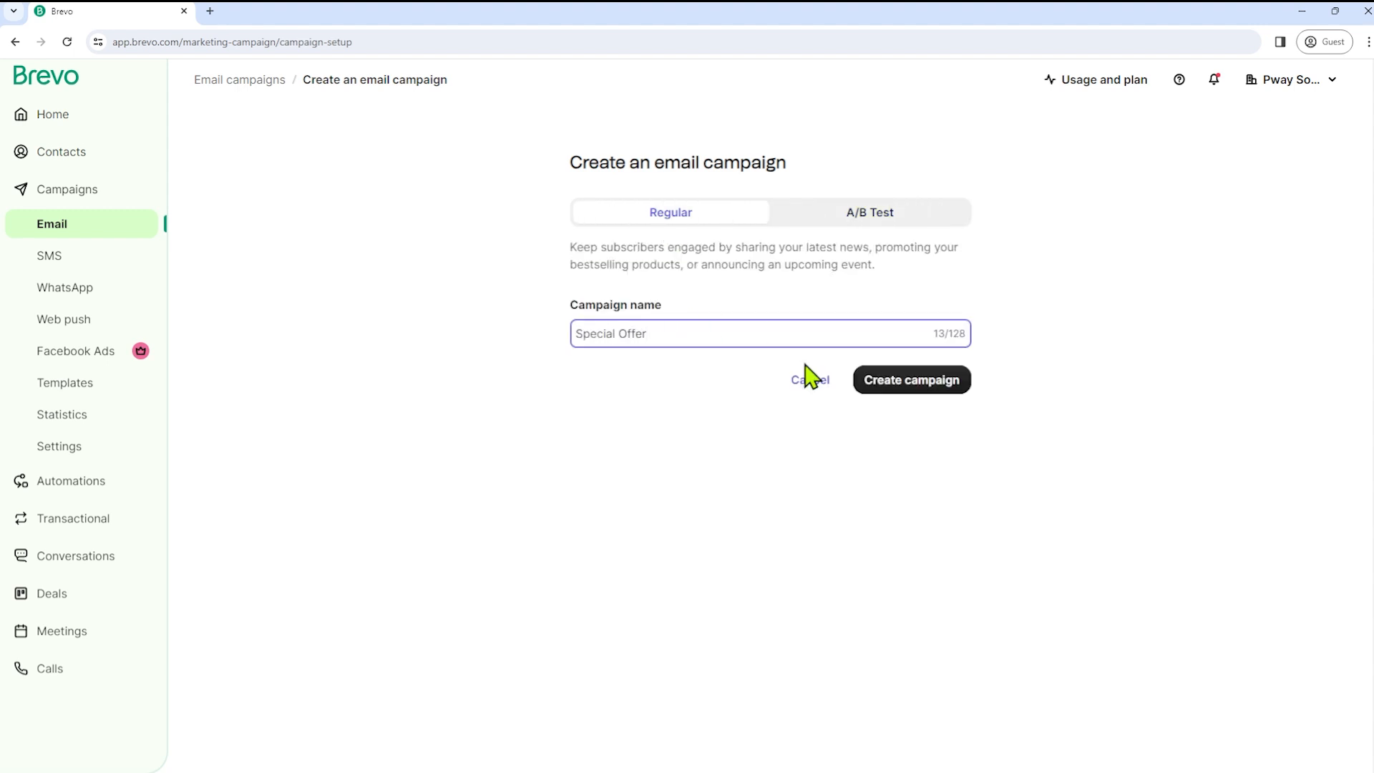
{"action": "left_click", "coordinate": [890, 383]}
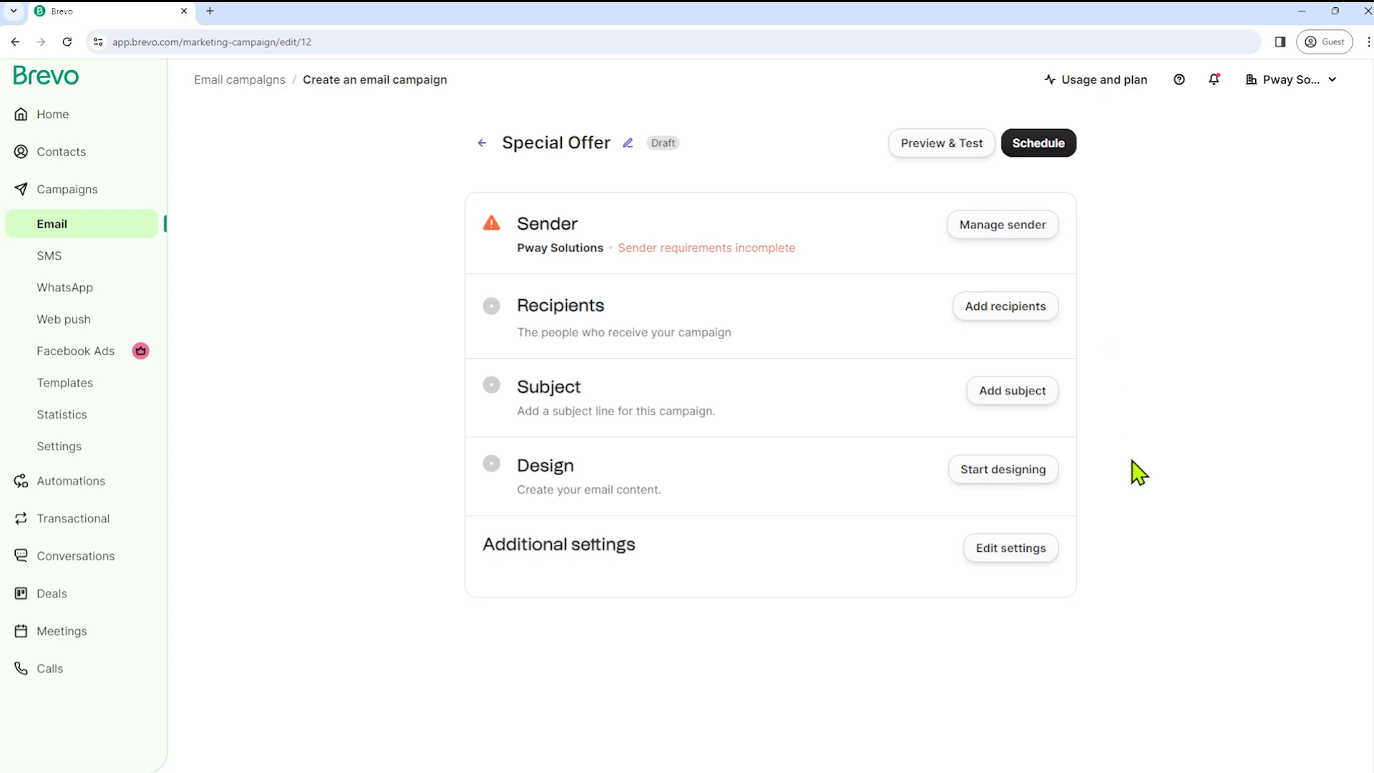
- Keep the campaign's existing sender settings and save them
{"action": "left_click", "coordinate": [986, 230]}
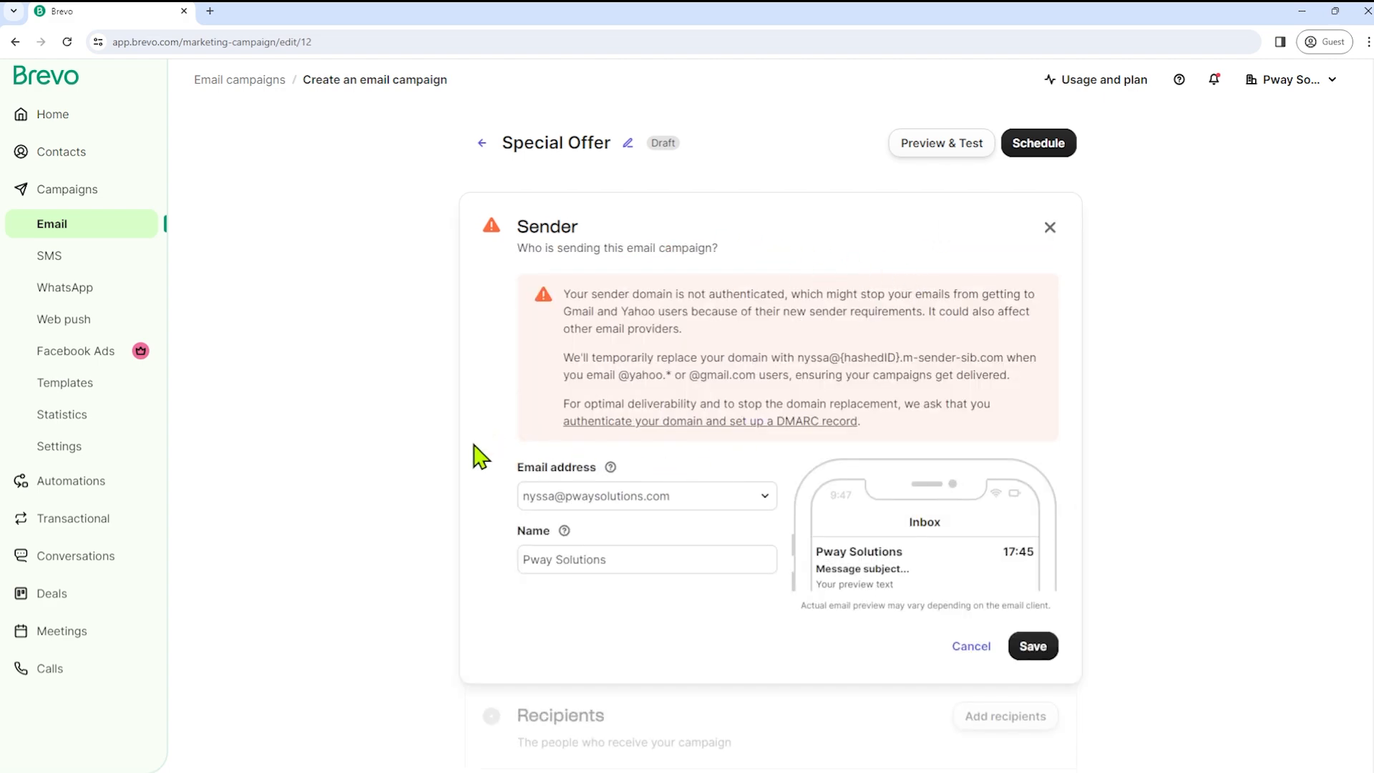
{"action": "scroll", "coordinate": [462, 494], "scroll_direction": "down", "scroll_amount": 5}
{"action": "left_click", "coordinate": [1050, 298]}
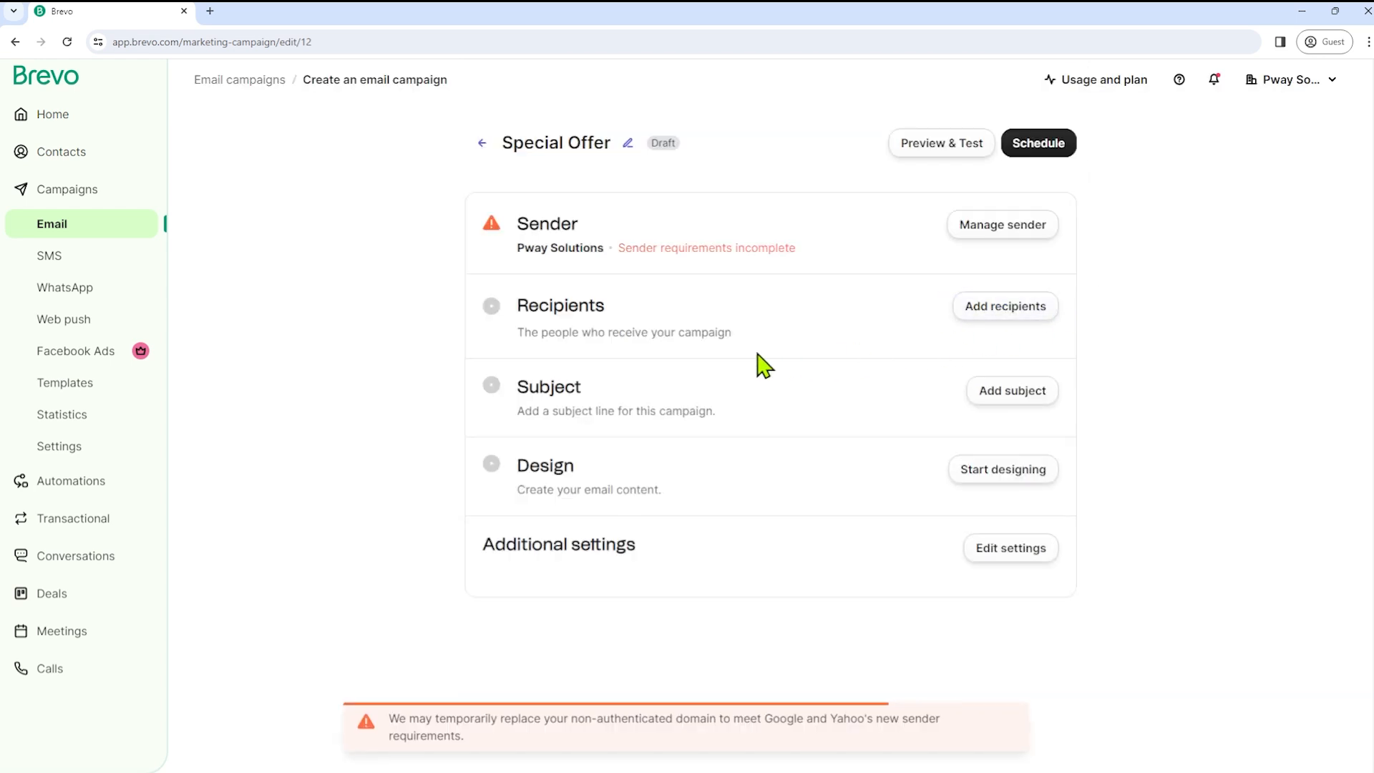
- Set the campaign recipients to the Beginners #4 list and save
{"action": "left_click", "coordinate": [996, 313]}
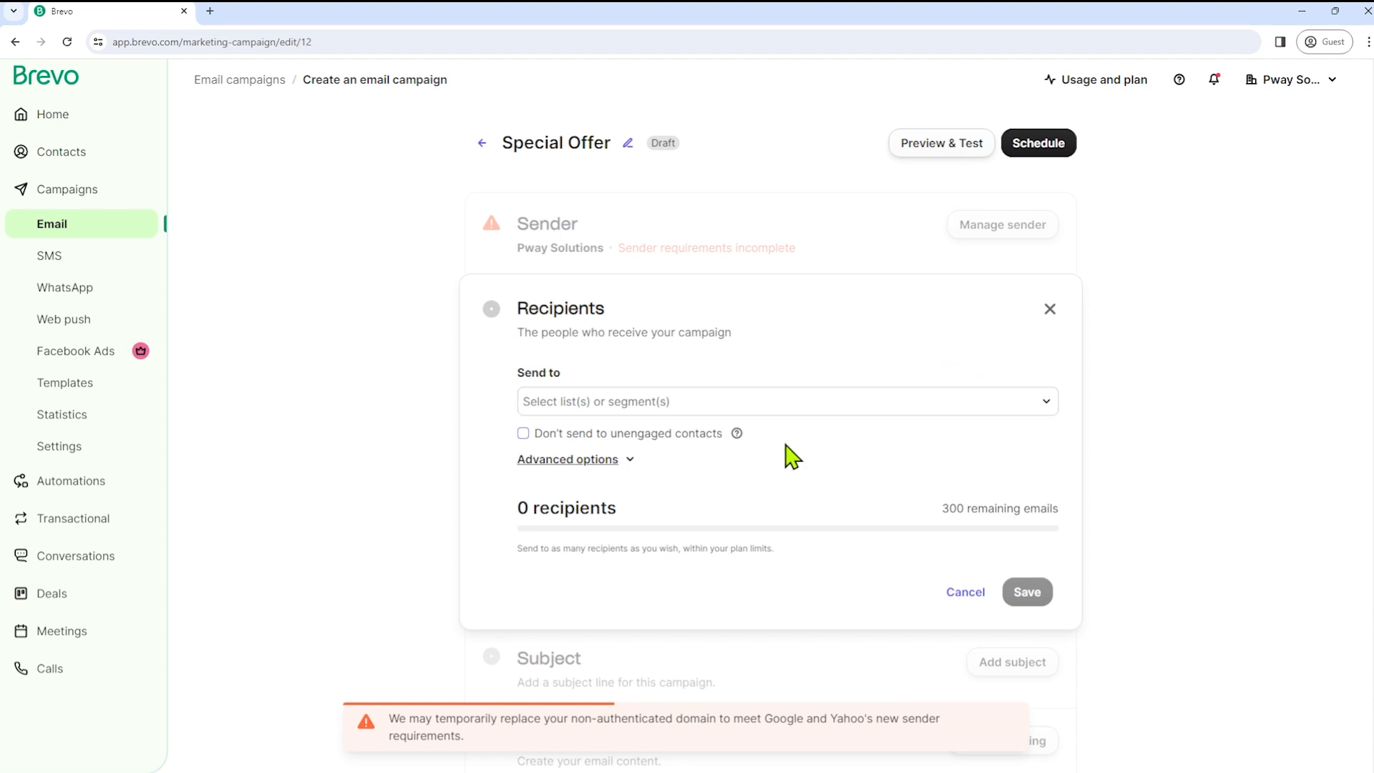
{"action": "left_click", "coordinate": [647, 411]}
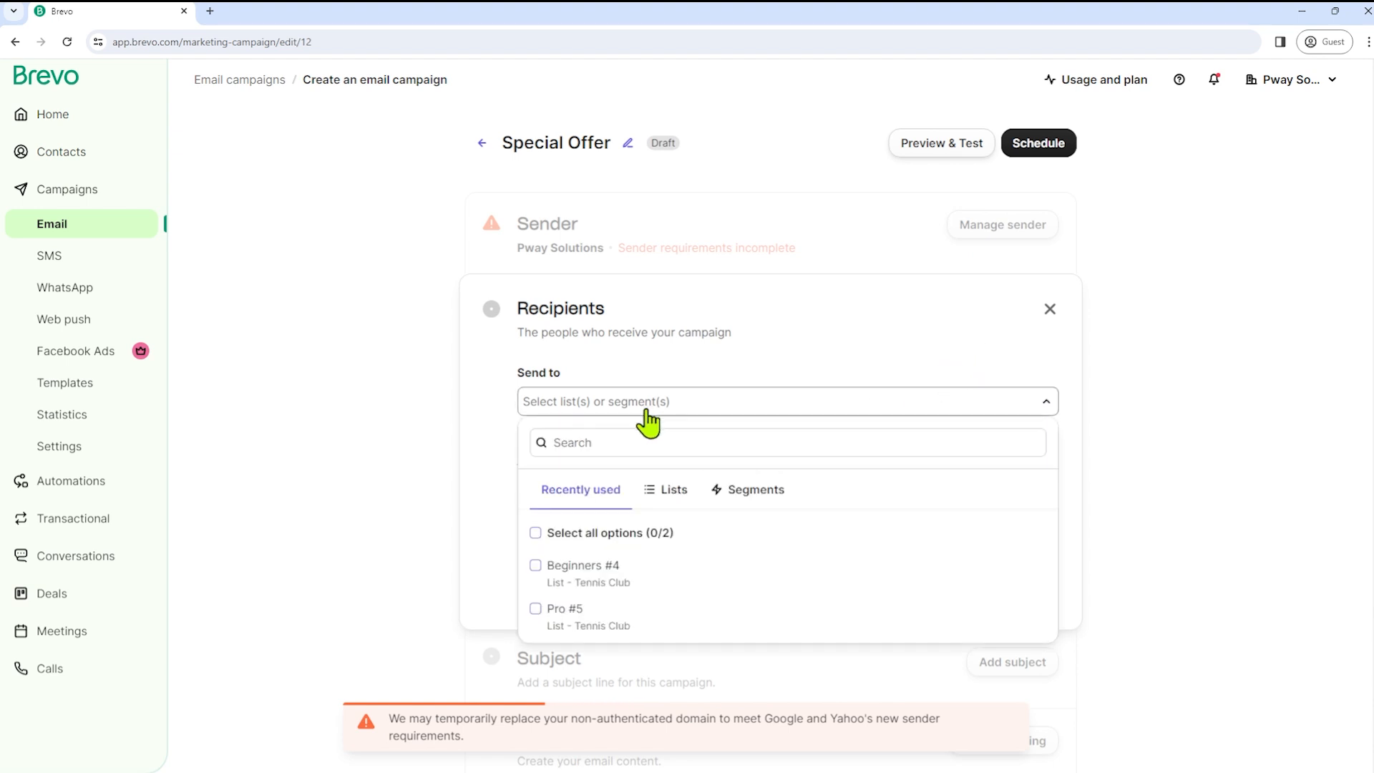
{"action": "left_click", "coordinate": [548, 572]}
{"action": "left_click", "coordinate": [1164, 566]}
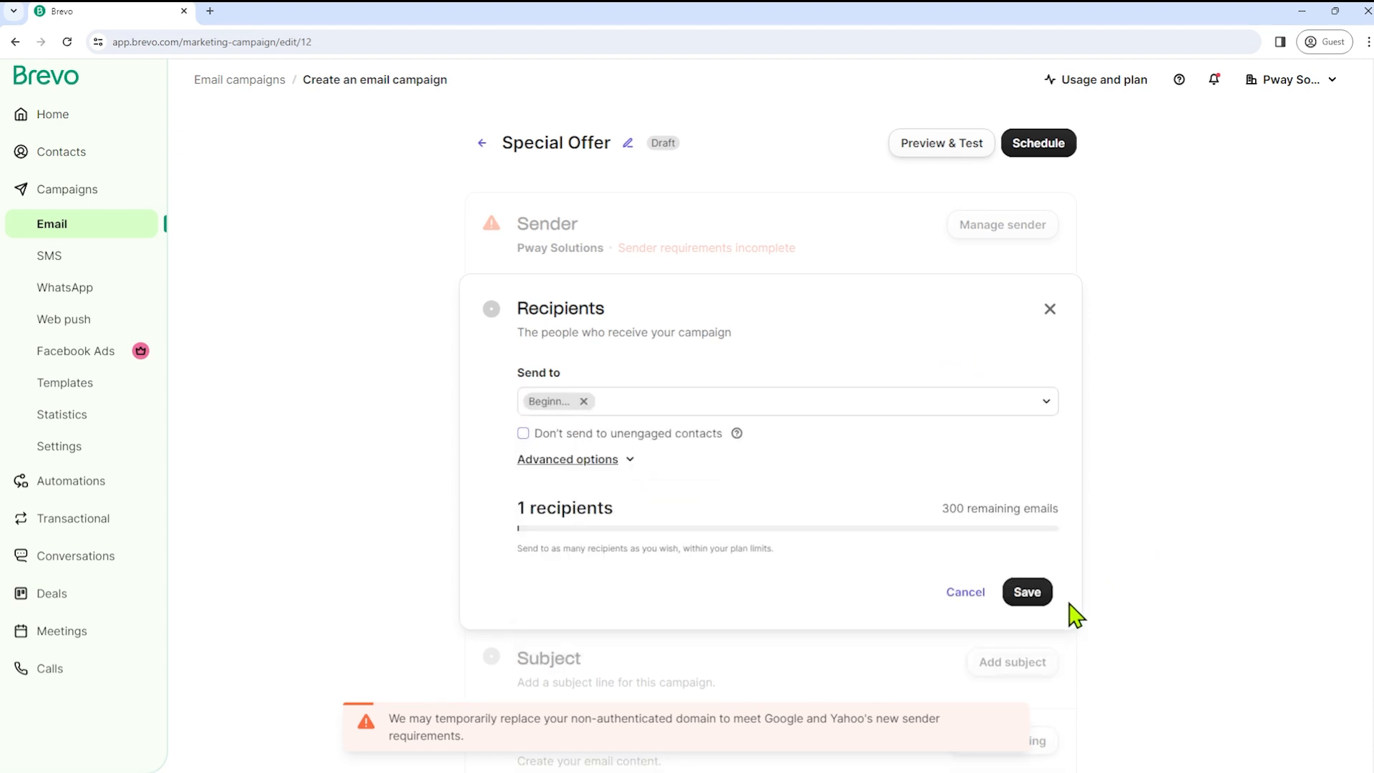
{"action": "left_click", "coordinate": [1027, 601]}
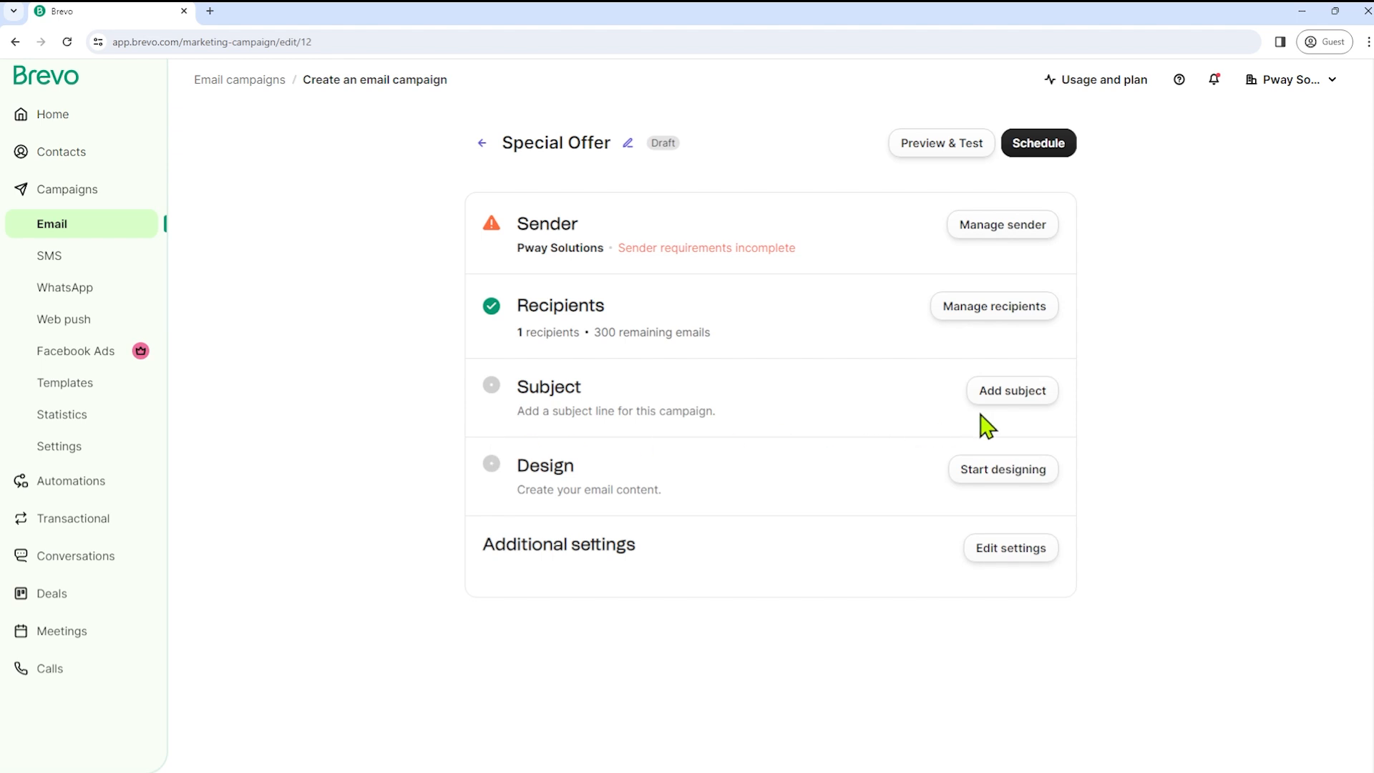
- Set the subject to 'Hey,' plus the FIRSTNAME tag with fallback 'friend'
{"action": "left_click", "coordinate": [1016, 393]}
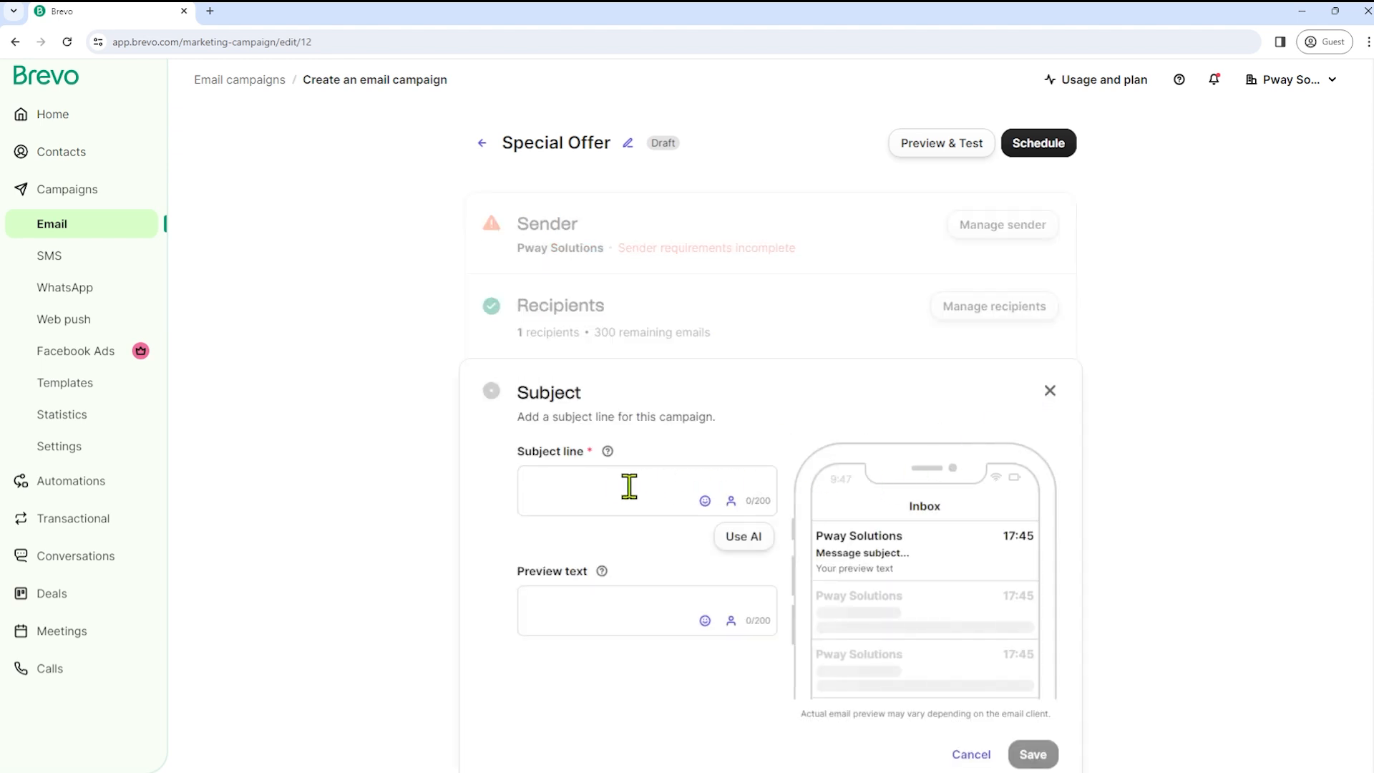
{"action": "left_click", "coordinate": [605, 479]}
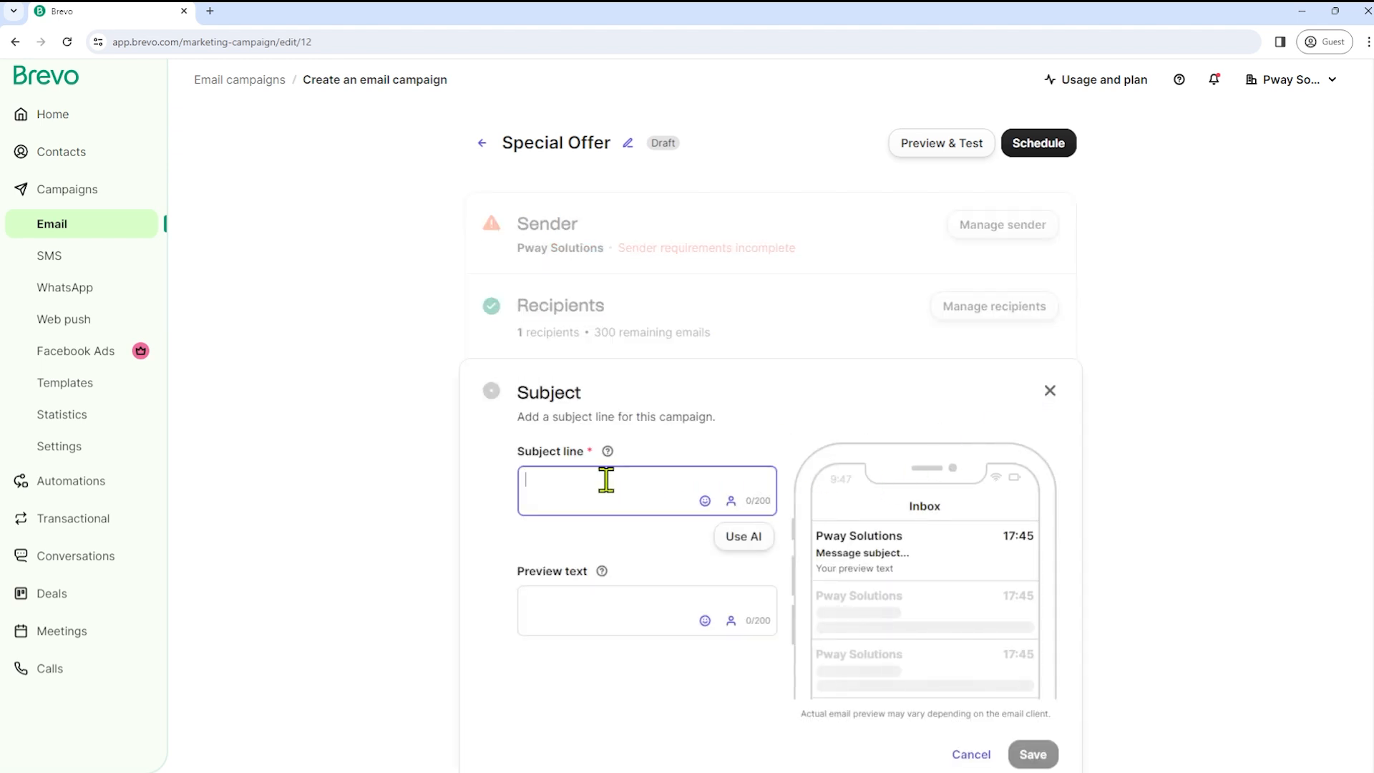
{"action": "left_click", "coordinate": [731, 501]}
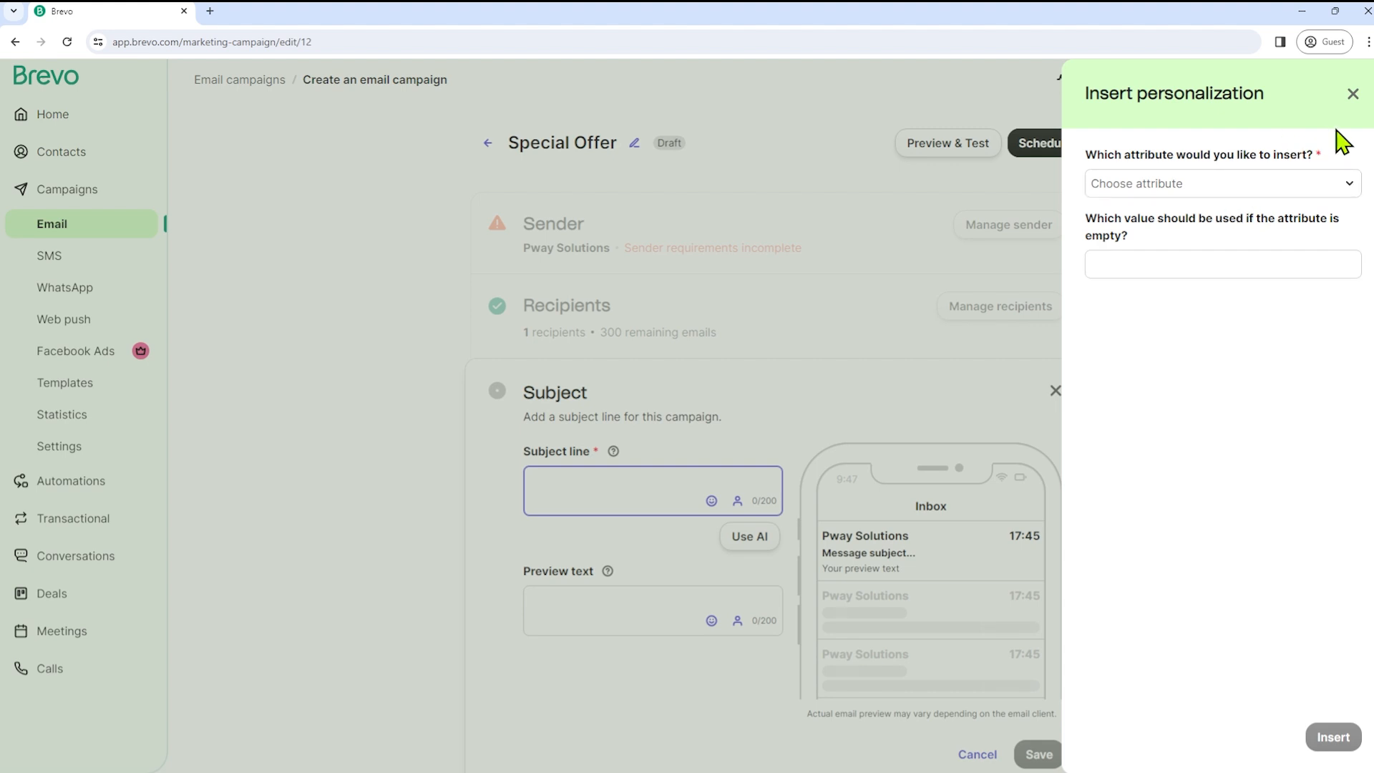
{"action": "left_click", "coordinate": [1351, 95]}
{"action": "left_click", "coordinate": [576, 475]}
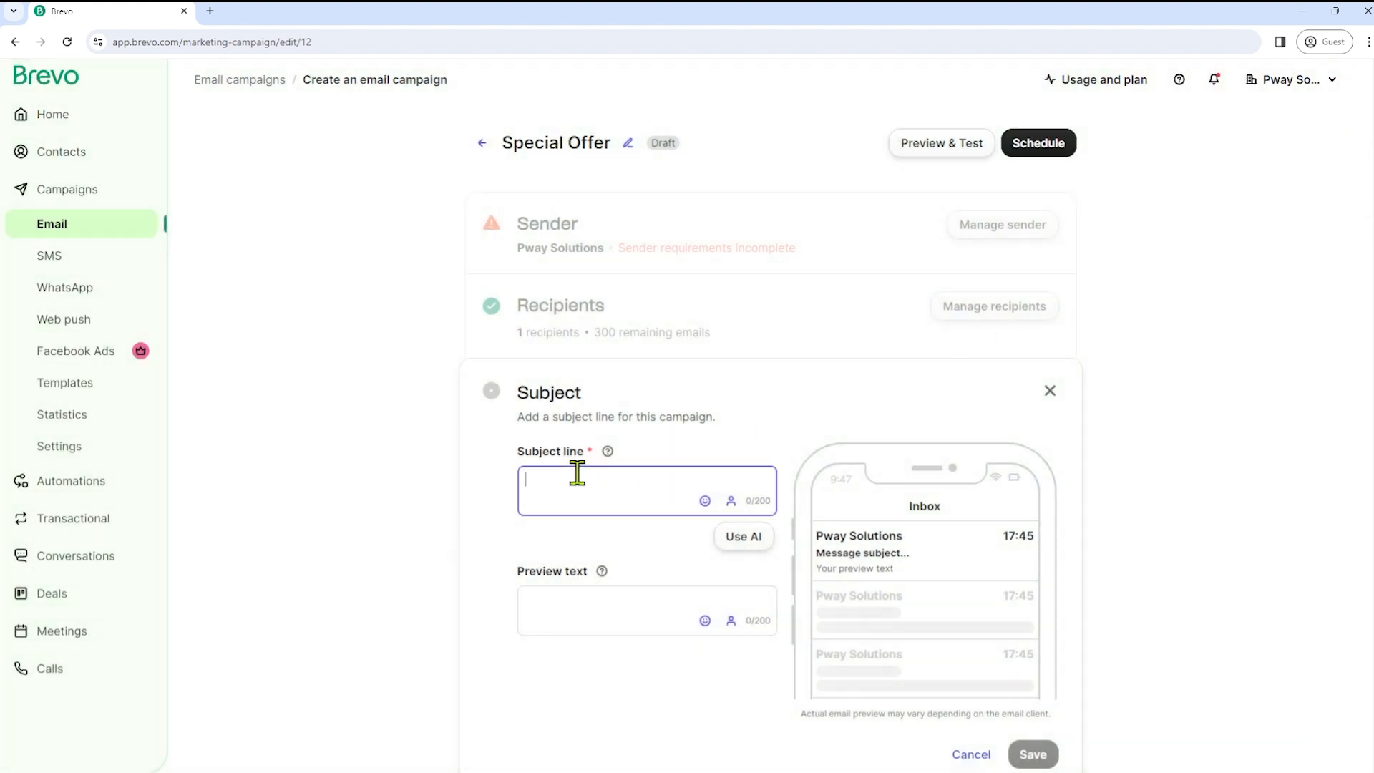
{"action": "type", "text": "Hey,"}
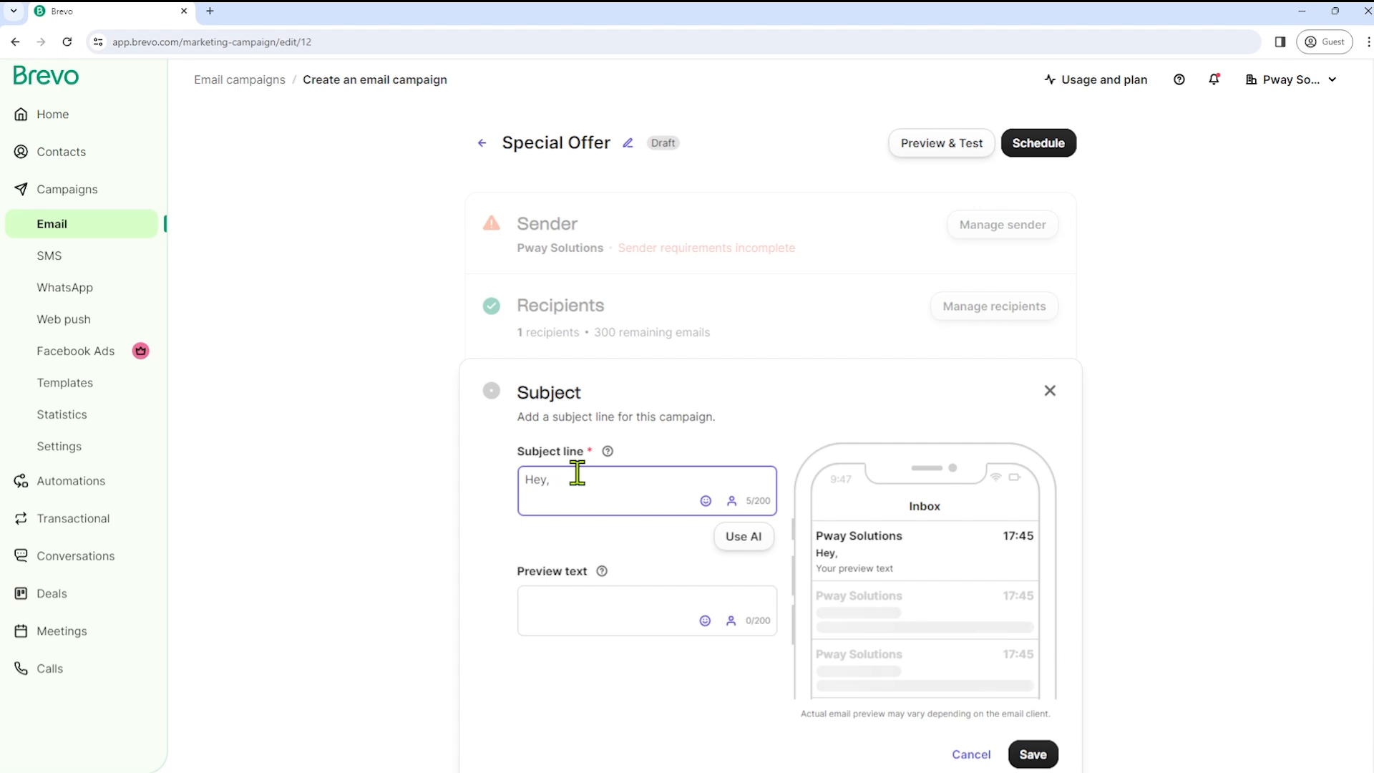
{"action": "left_click", "coordinate": [732, 500]}
{"action": "left_click", "coordinate": [1208, 186]}
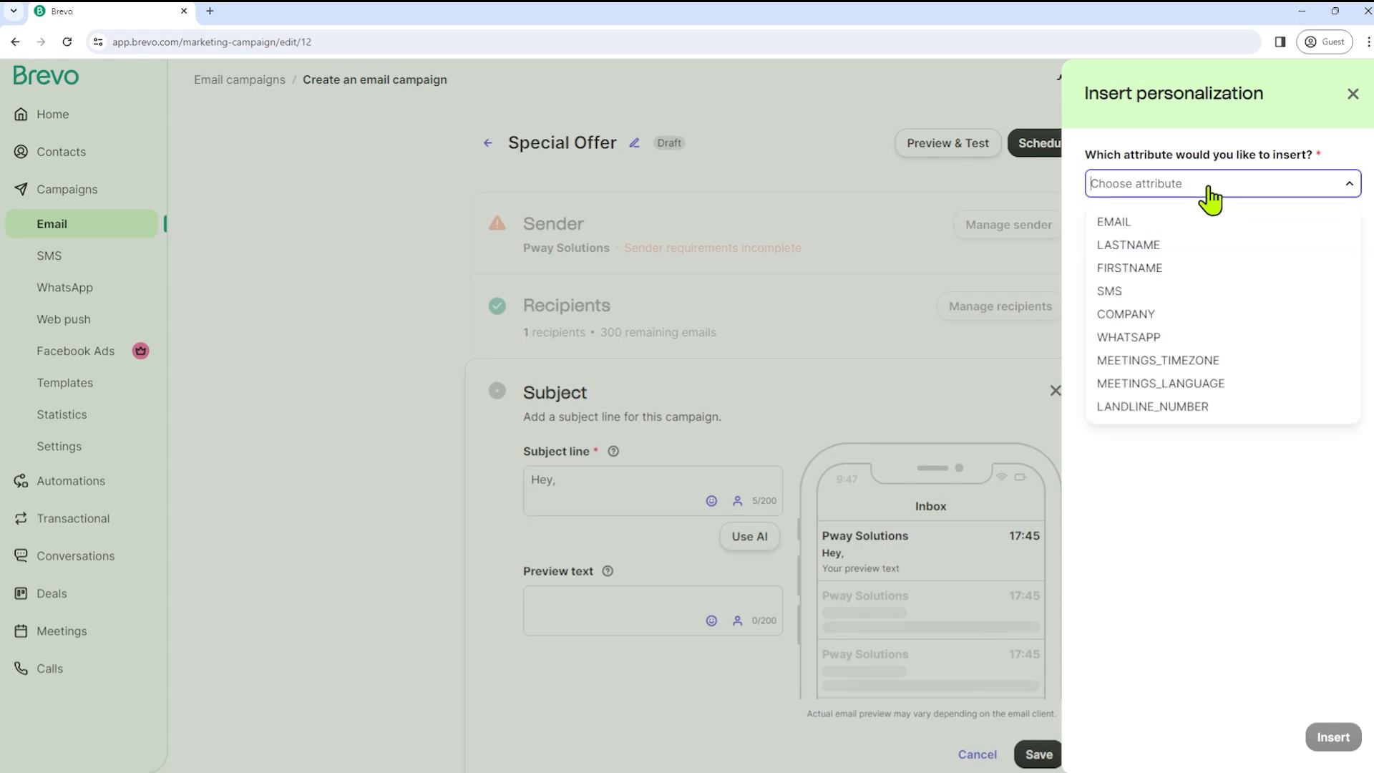
{"action": "left_click", "coordinate": [1175, 268]}
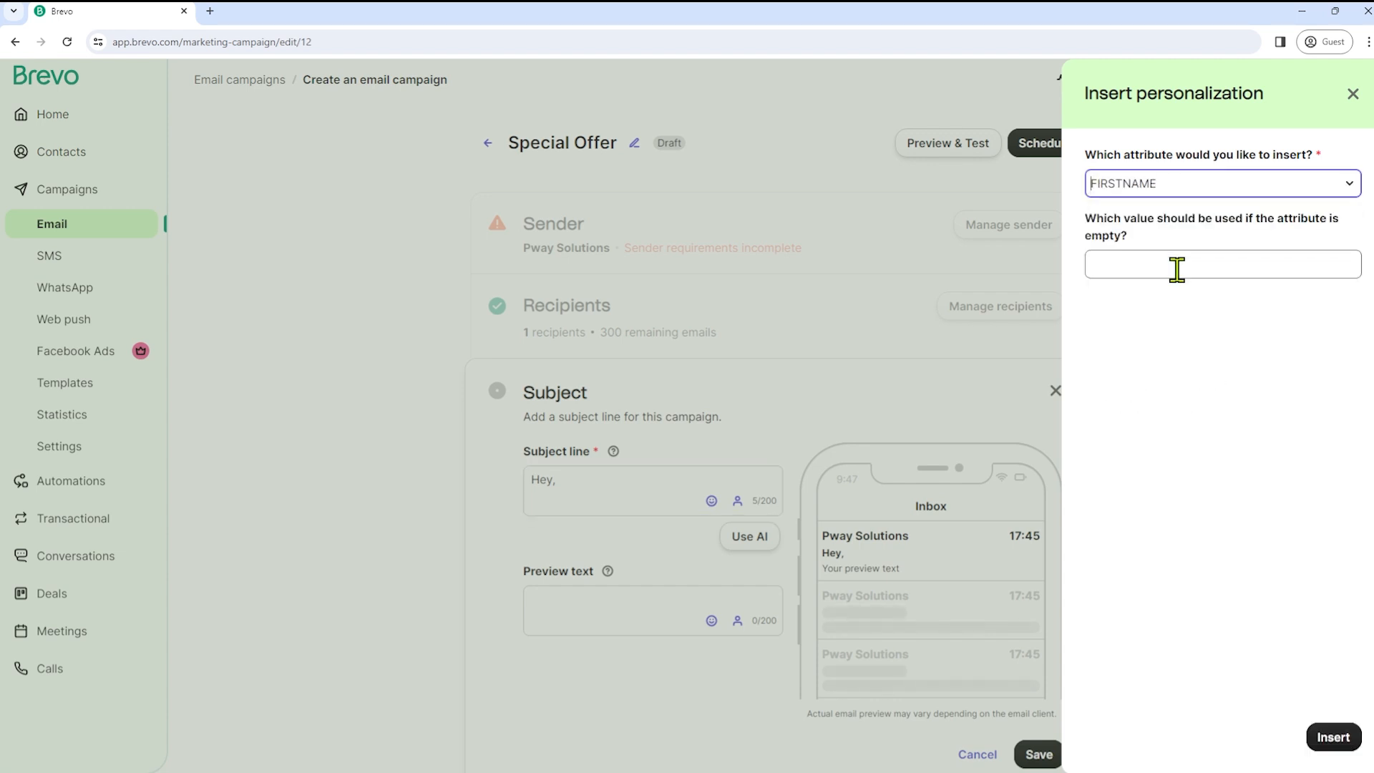
{"action": "left_click", "coordinate": [1250, 262]}
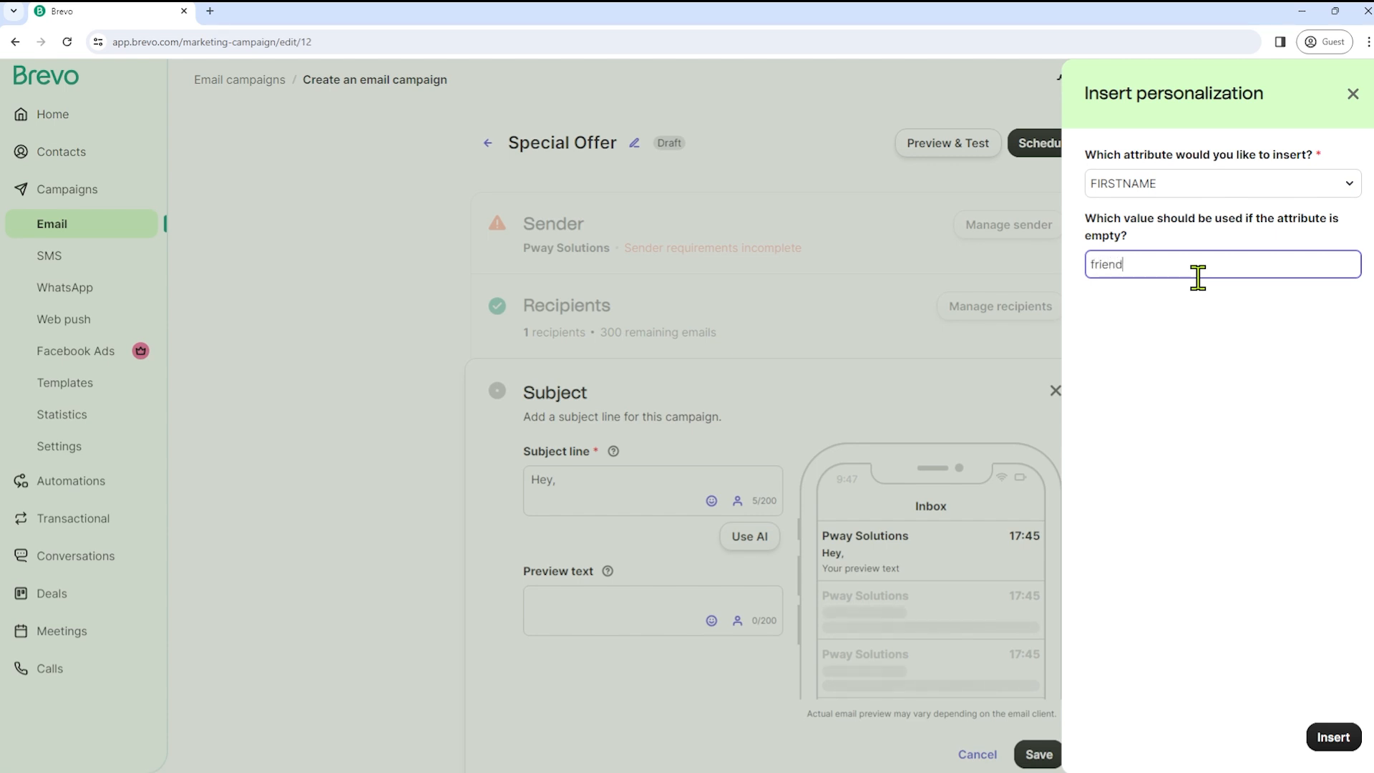
{"action": "left_click", "coordinate": [1333, 737]}
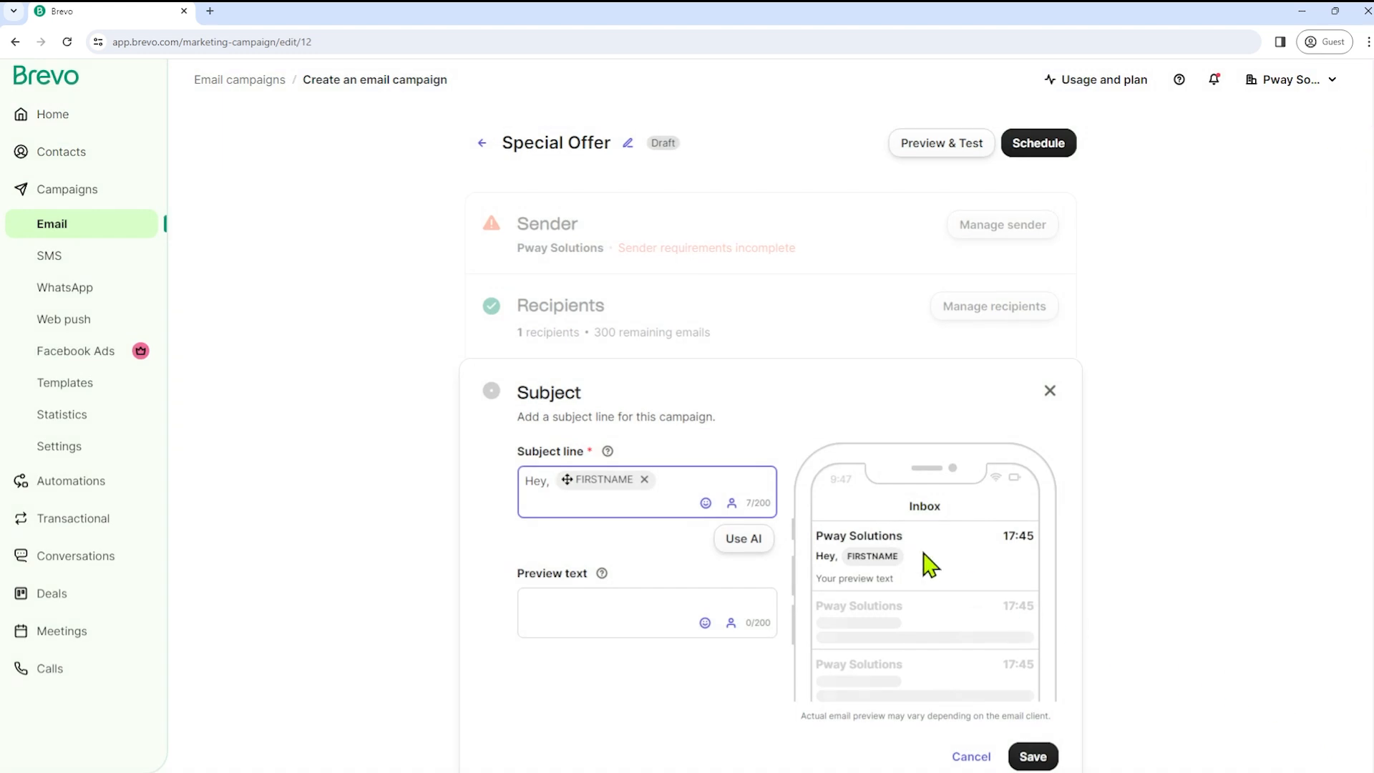
- Enter the preview text 'Especially for you'
{"action": "scroll", "coordinate": [653, 537], "scroll_direction": "down", "scroll_amount": 3}
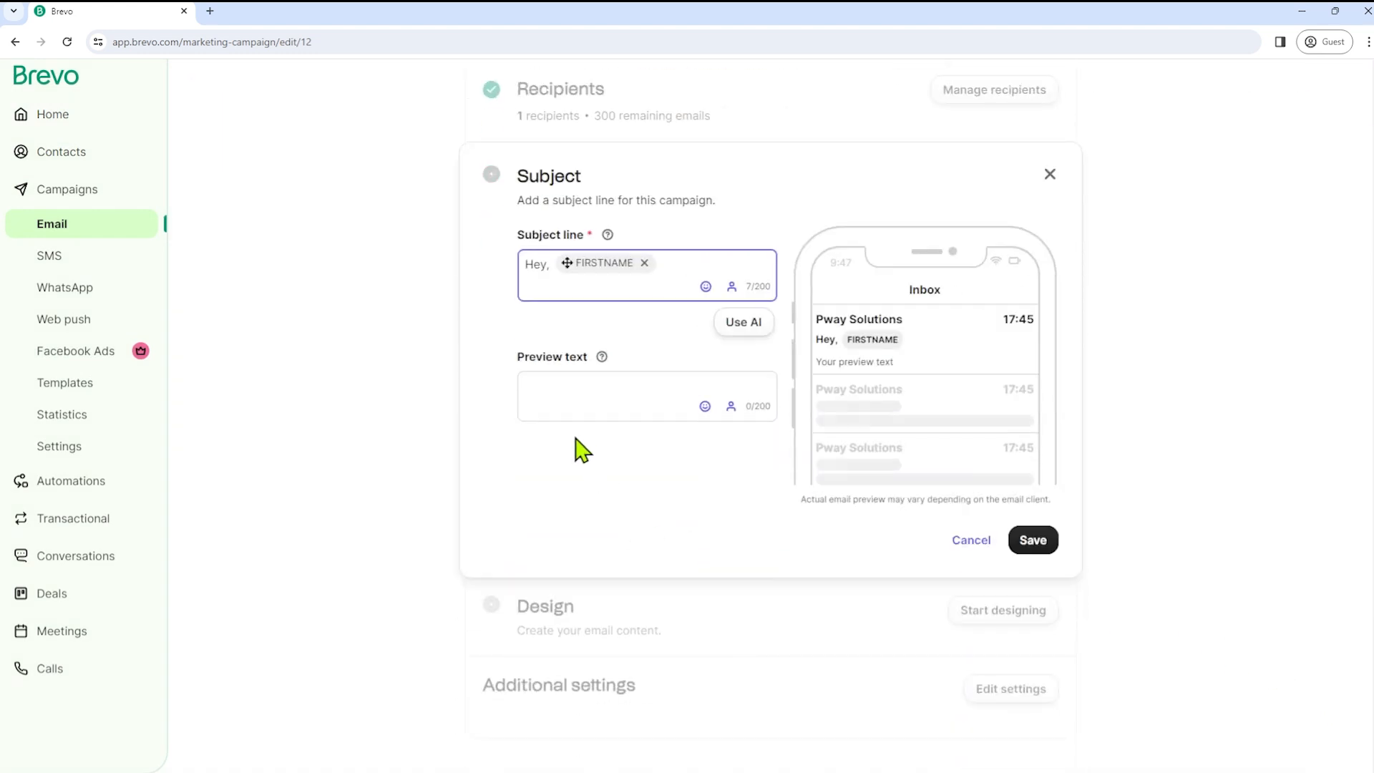
{"action": "left_click", "coordinate": [561, 380]}
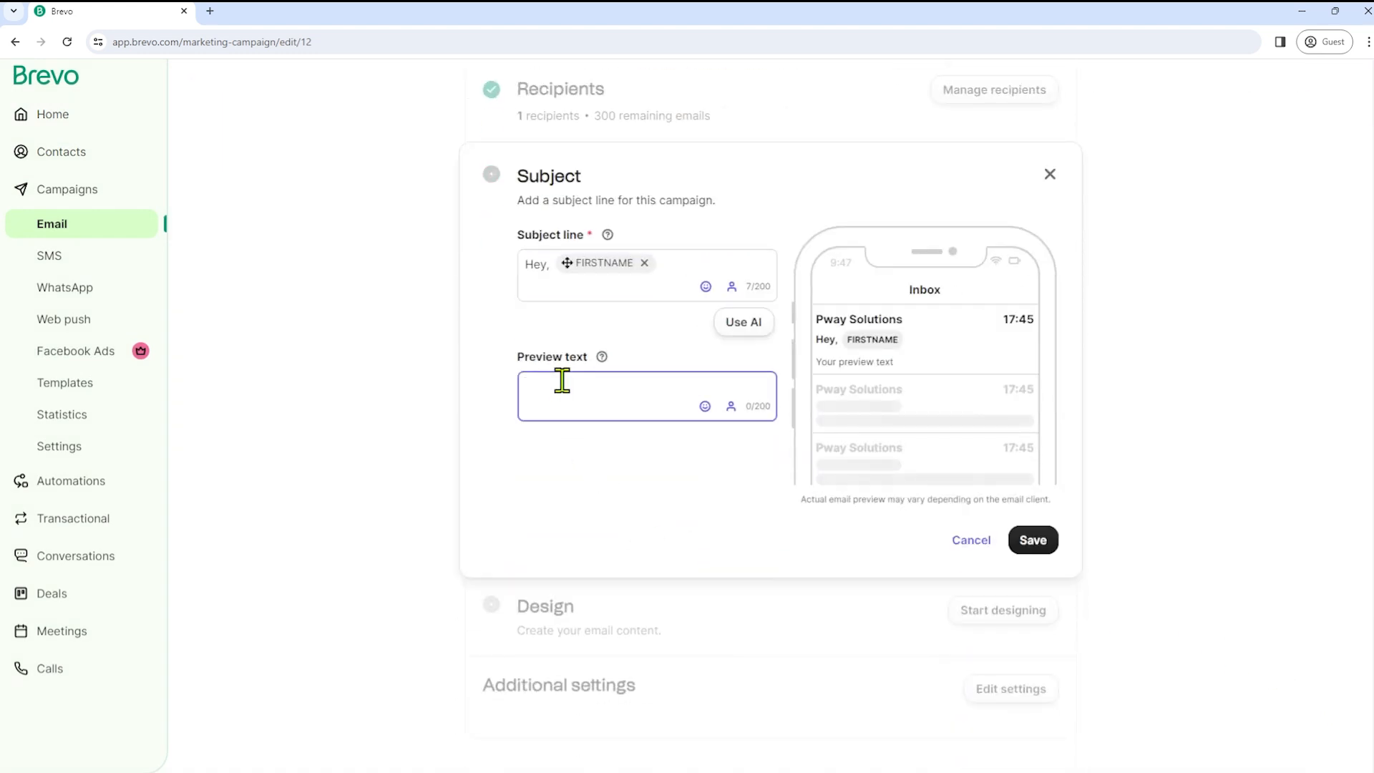
{"action": "type", "text": "Especially for you"}
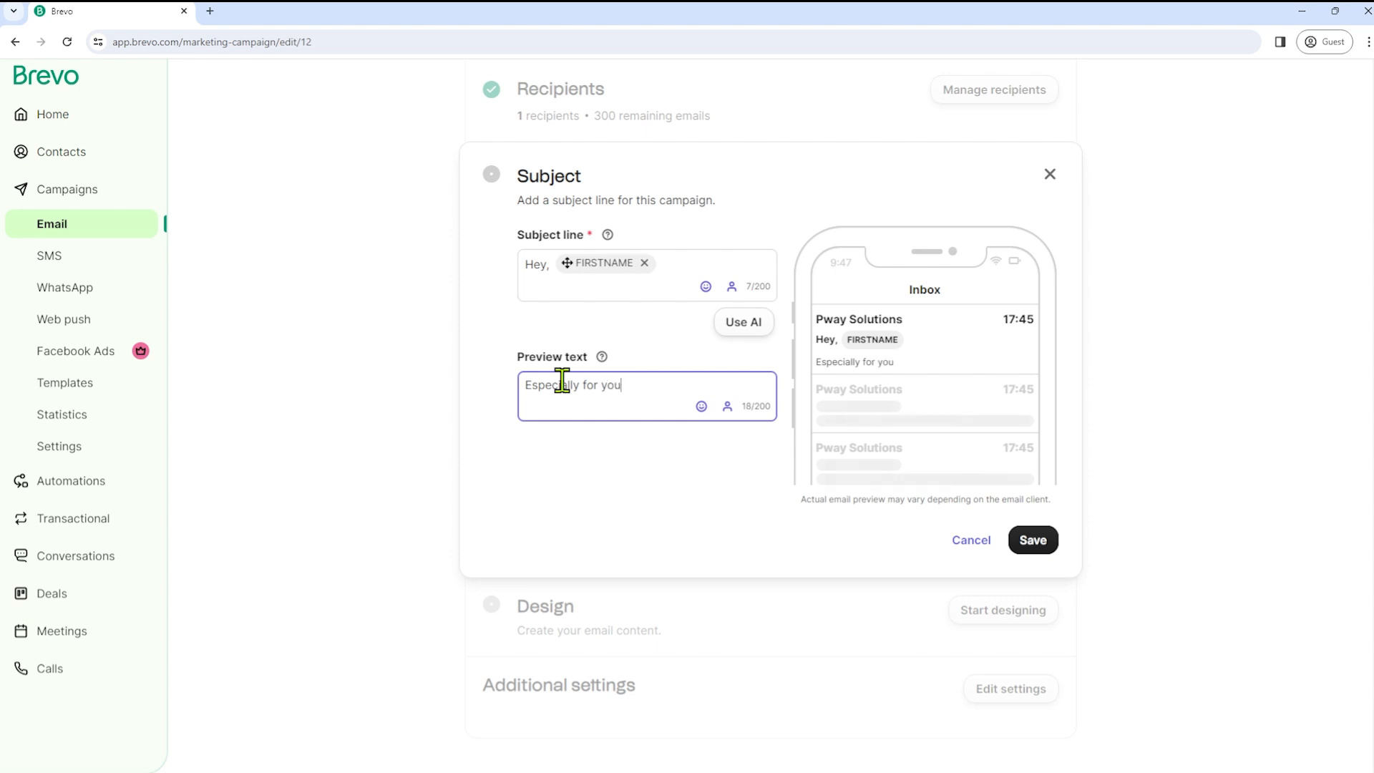
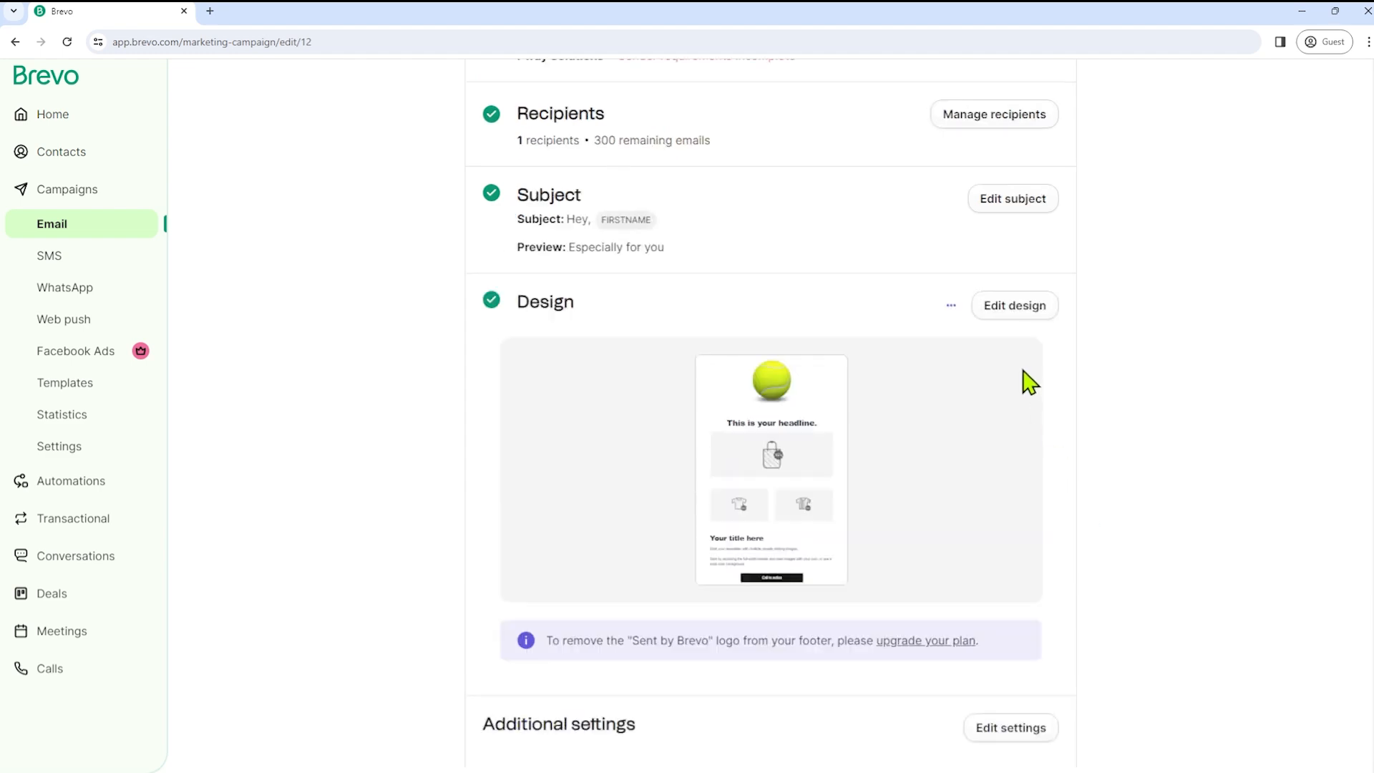
{"action": "left_click", "coordinate": [935, 143]}
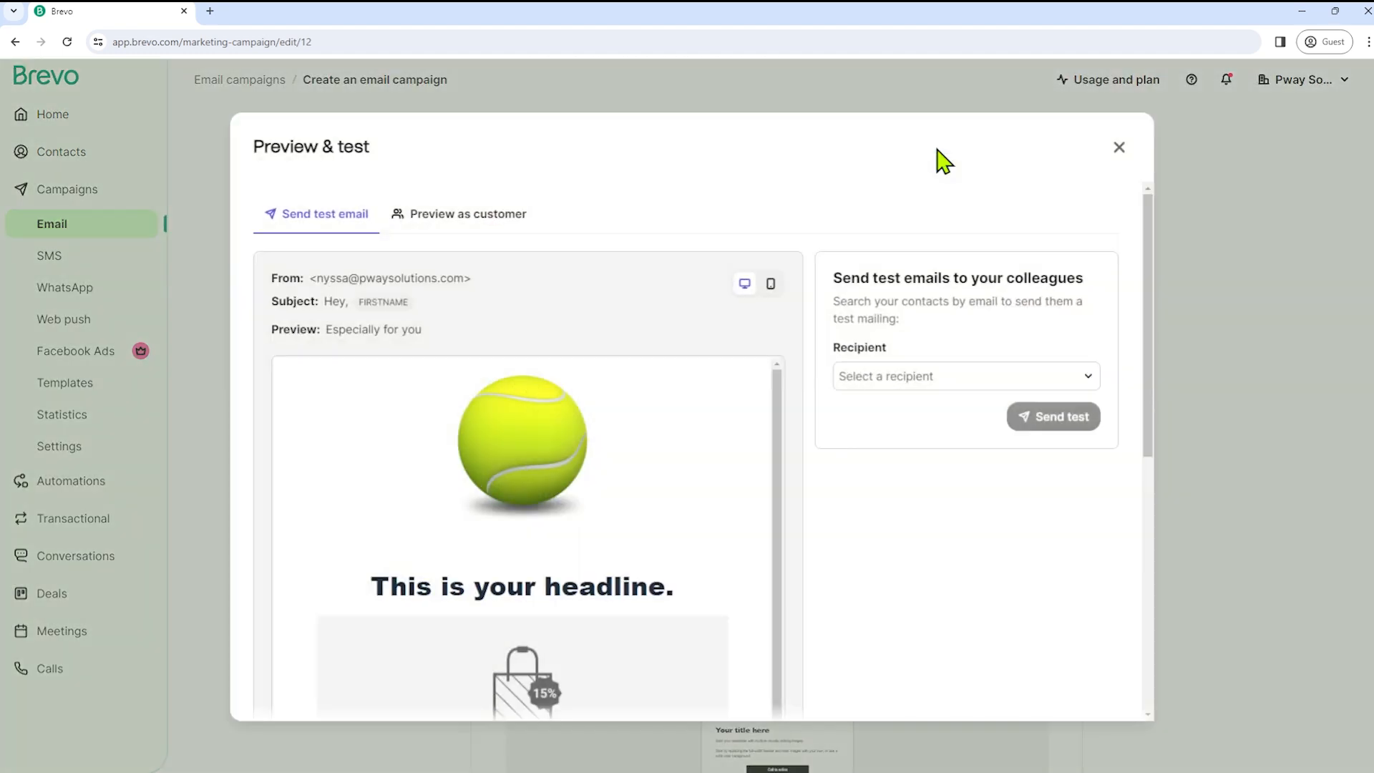
{"action": "scroll", "coordinate": [669, 347], "scroll_direction": "down", "scroll_amount": 6}
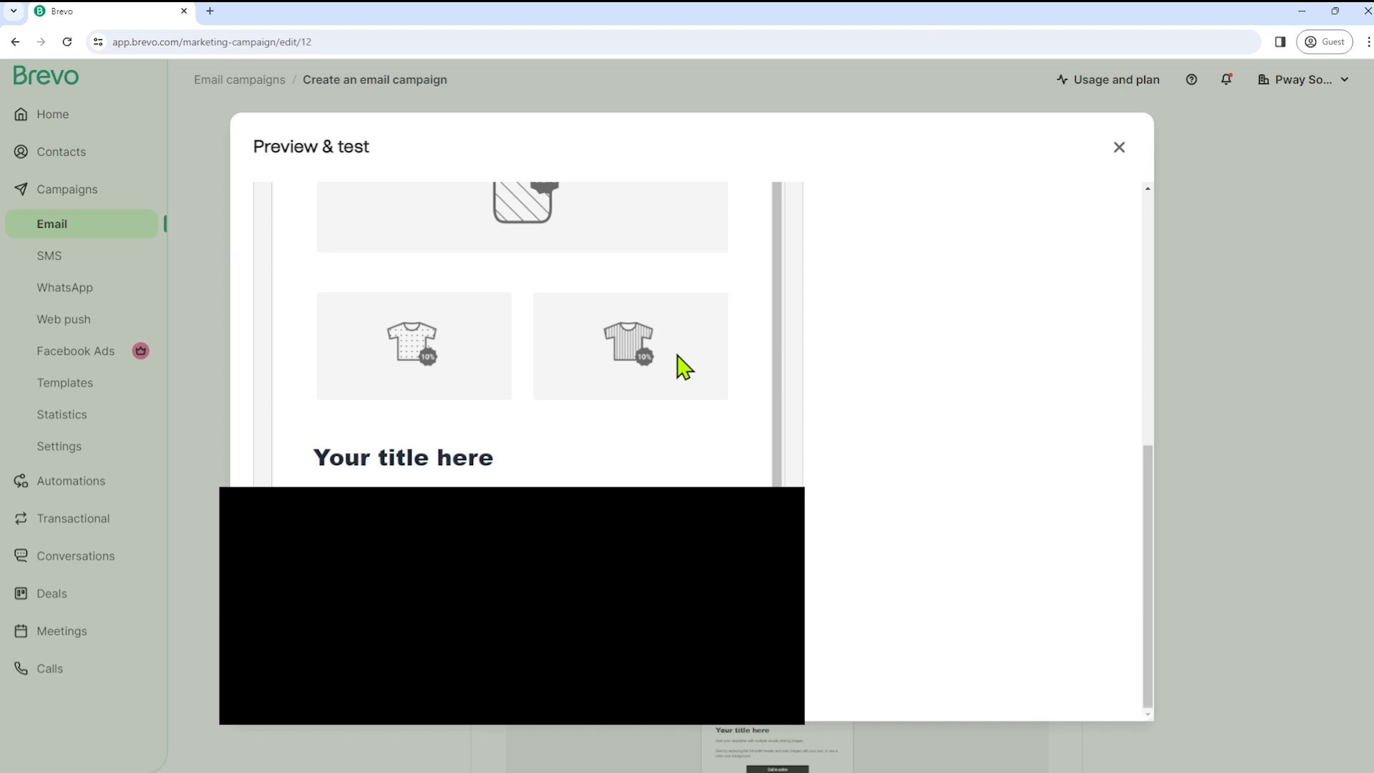
{"action": "scroll", "coordinate": [683, 367], "scroll_direction": "up", "scroll_amount": 4}
{"action": "scroll", "coordinate": [822, 246], "scroll_direction": "up", "scroll_amount": 3}
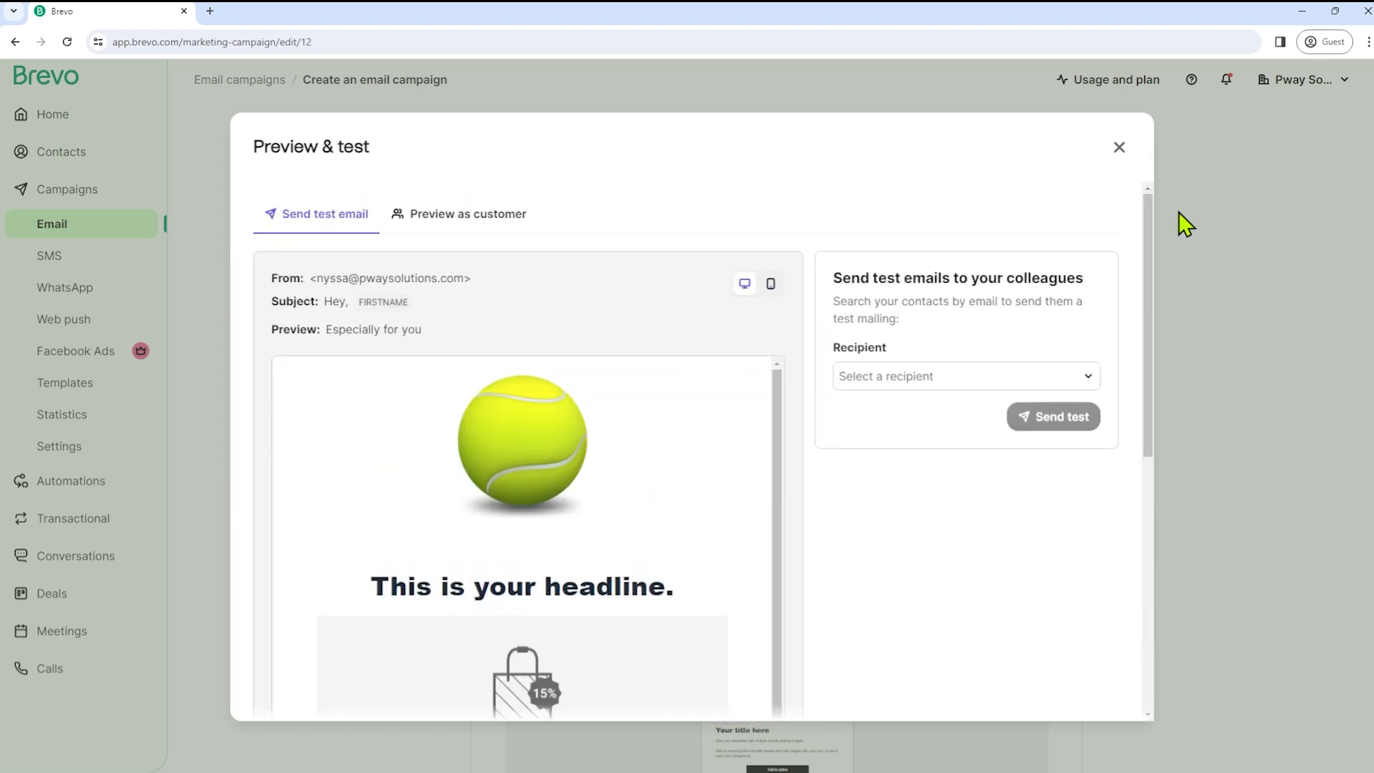
{"action": "left_click", "coordinate": [1119, 148]}
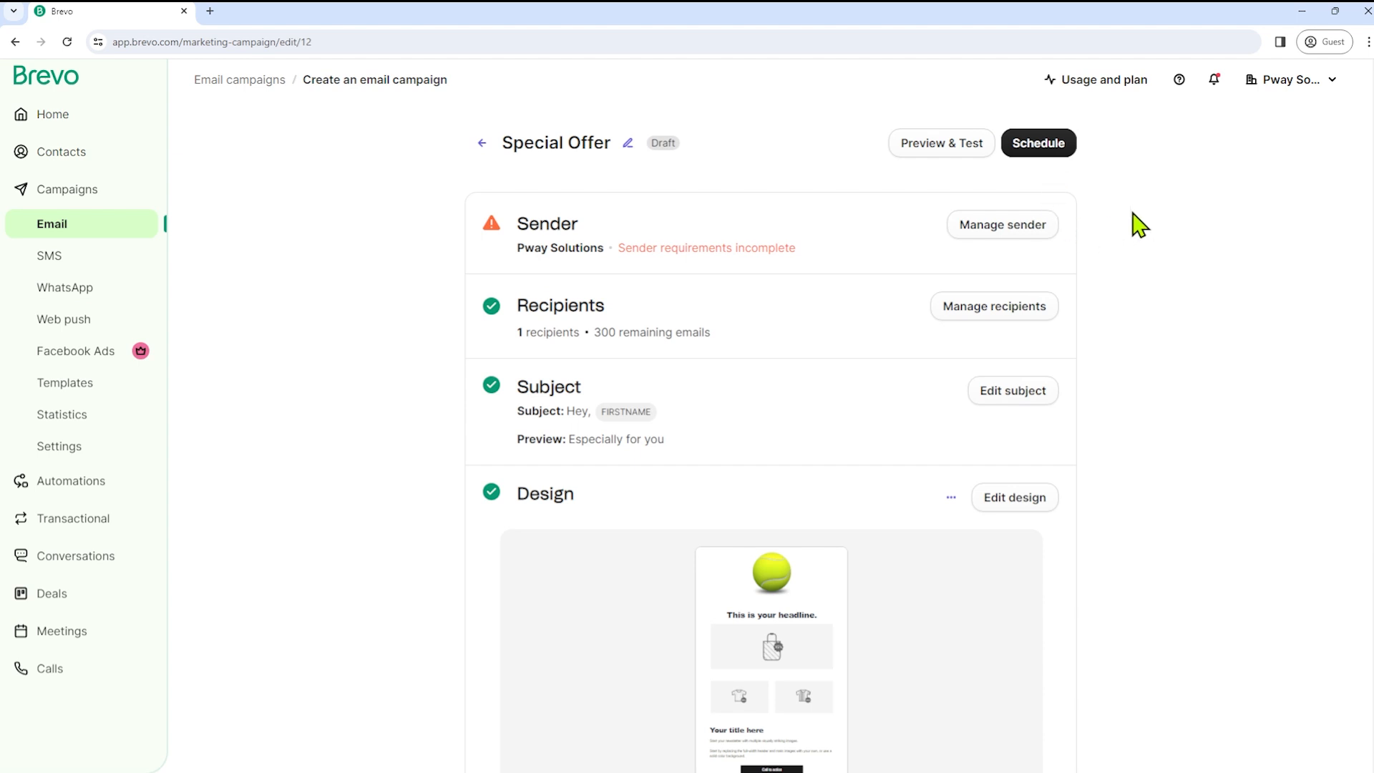
- Schedule the Special Offer campaign to send on 14/02/2024 at hour 15
{"action": "left_click", "coordinate": [1033, 146]}
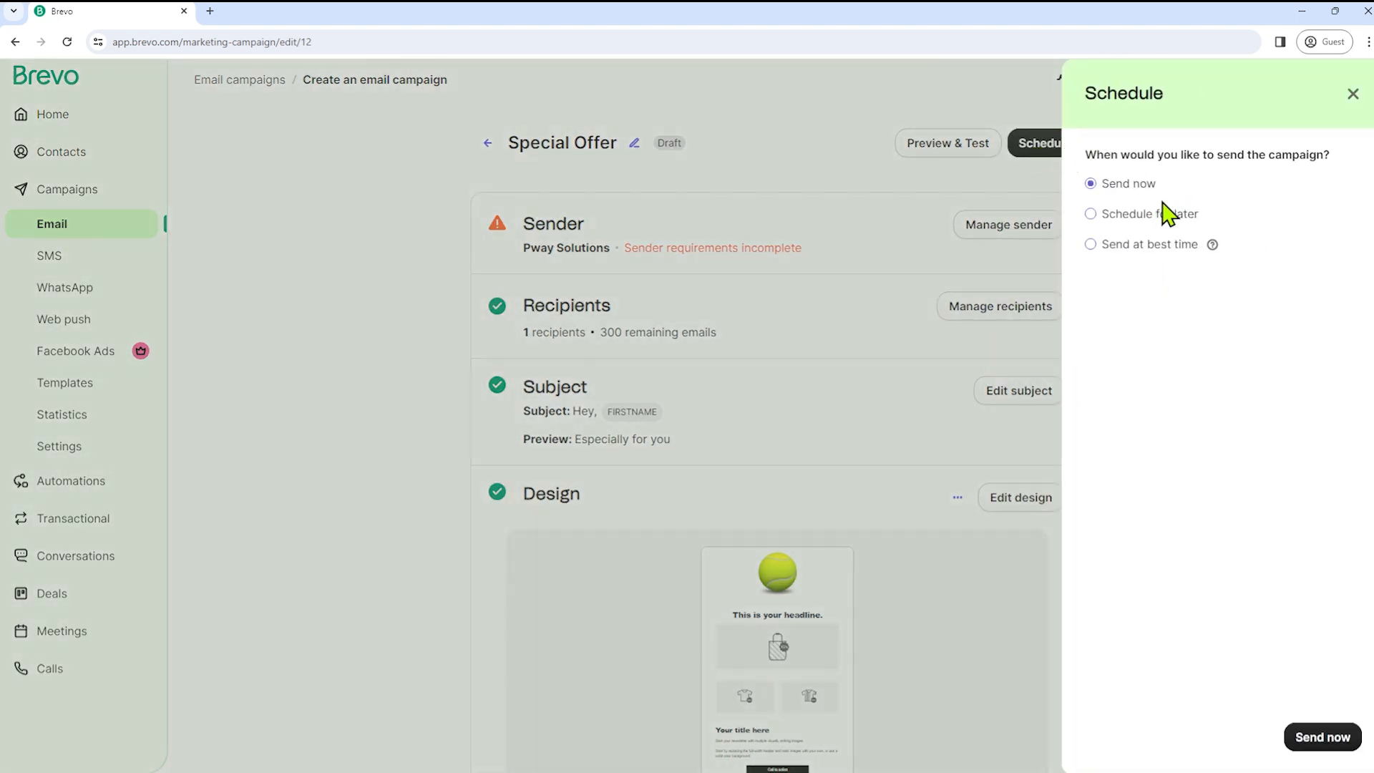
{"action": "left_click", "coordinate": [1124, 218]}
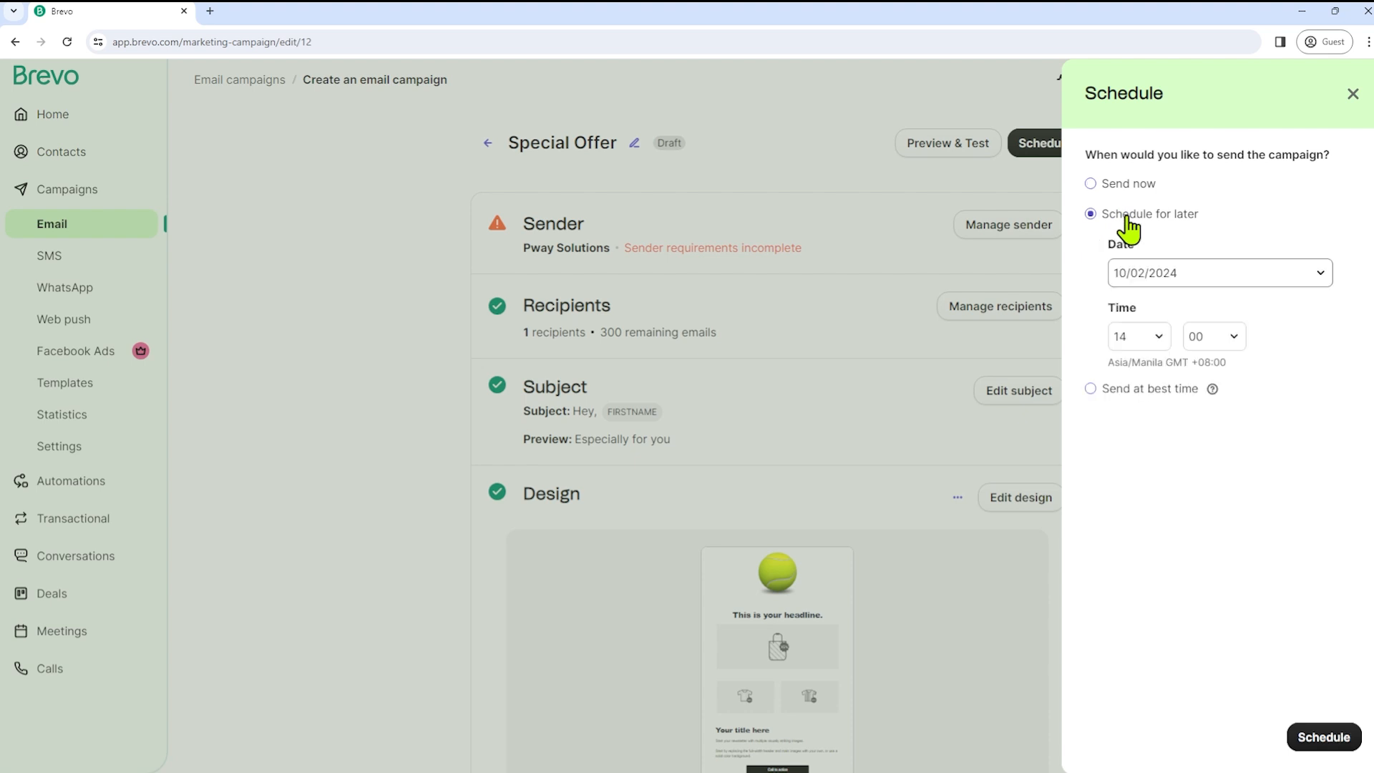
{"action": "left_click", "coordinate": [1257, 283]}
{"action": "left_click", "coordinate": [1226, 429]}
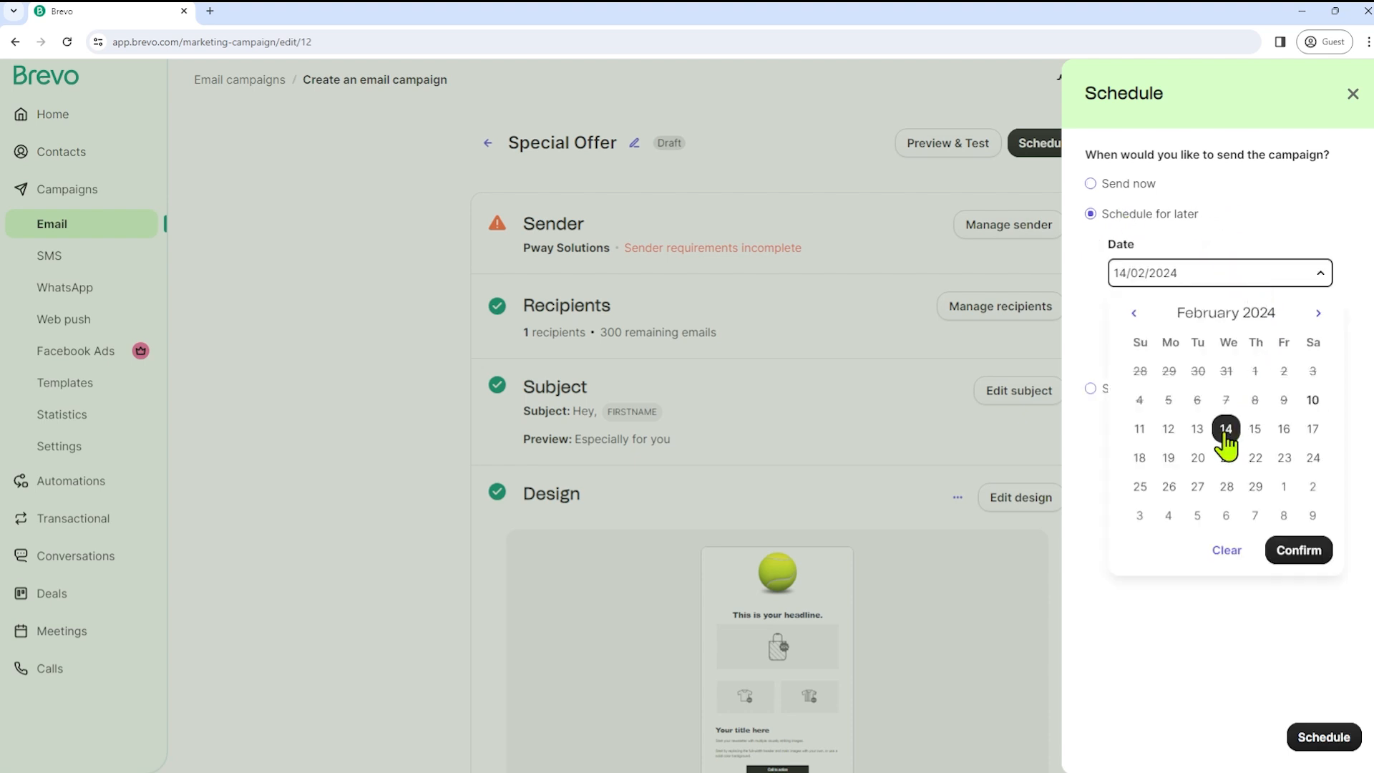
{"action": "left_click", "coordinate": [1299, 551]}
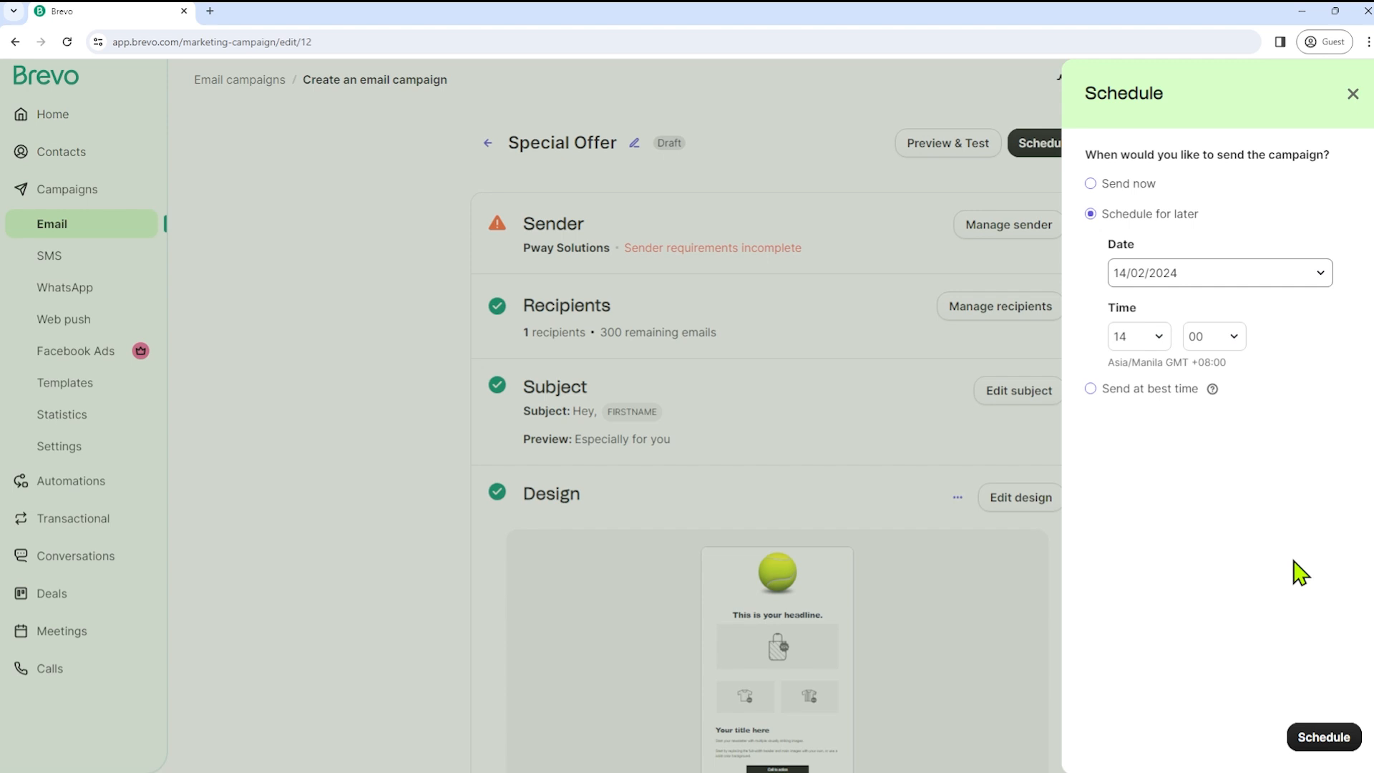
{"action": "left_click", "coordinate": [1158, 337]}
{"action": "left_click", "coordinate": [1131, 505]}
{"action": "left_click", "coordinate": [1338, 738]}
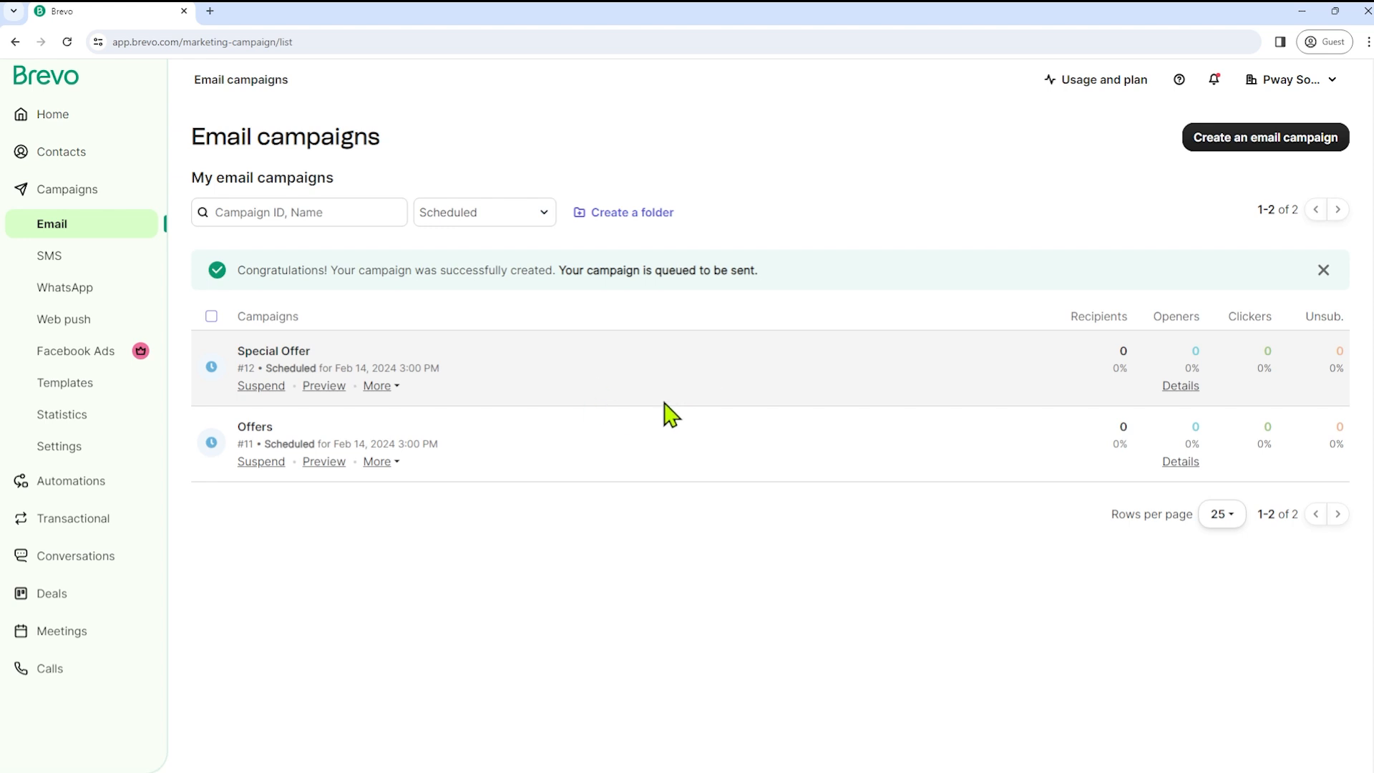
- Go to SMS campaigns and start creating the first SMS campaign
{"action": "left_click", "coordinate": [66, 229]}
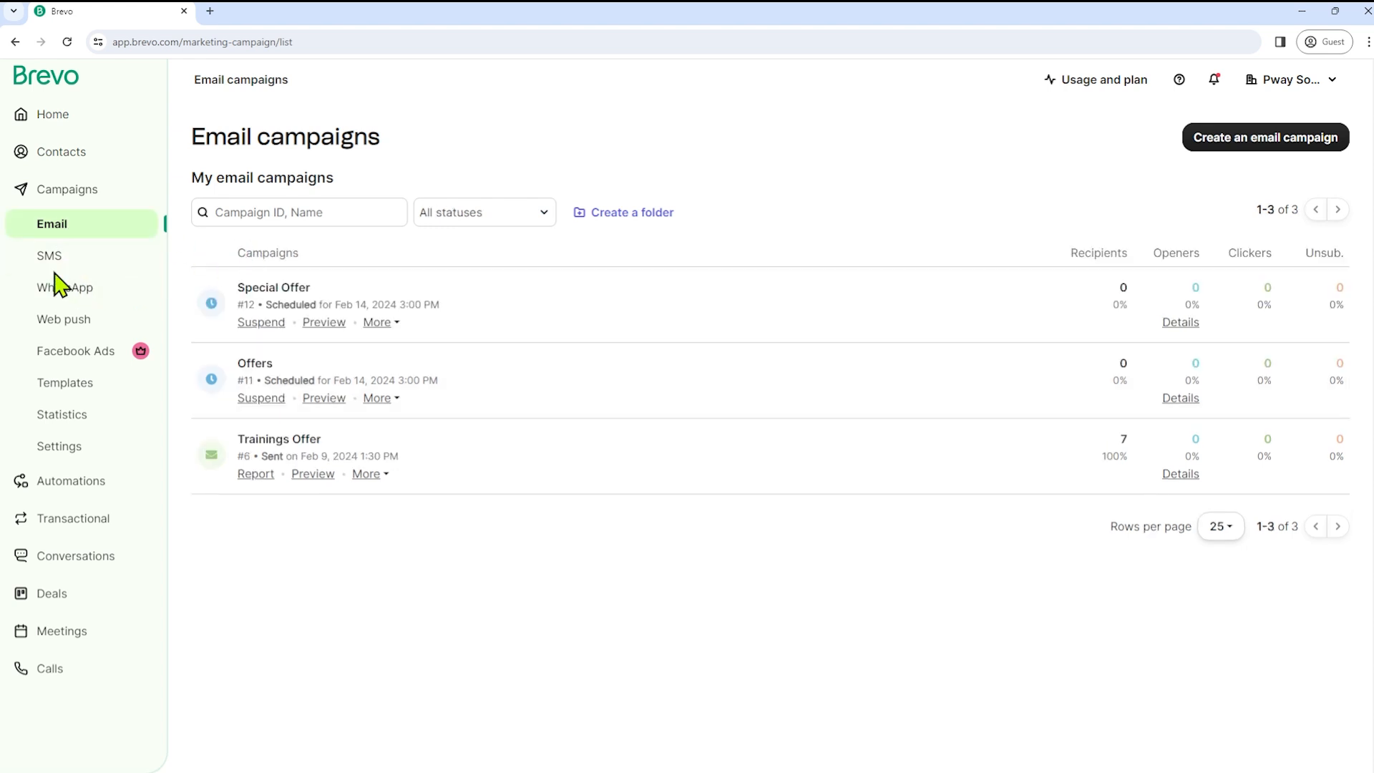
{"action": "left_click", "coordinate": [57, 265]}
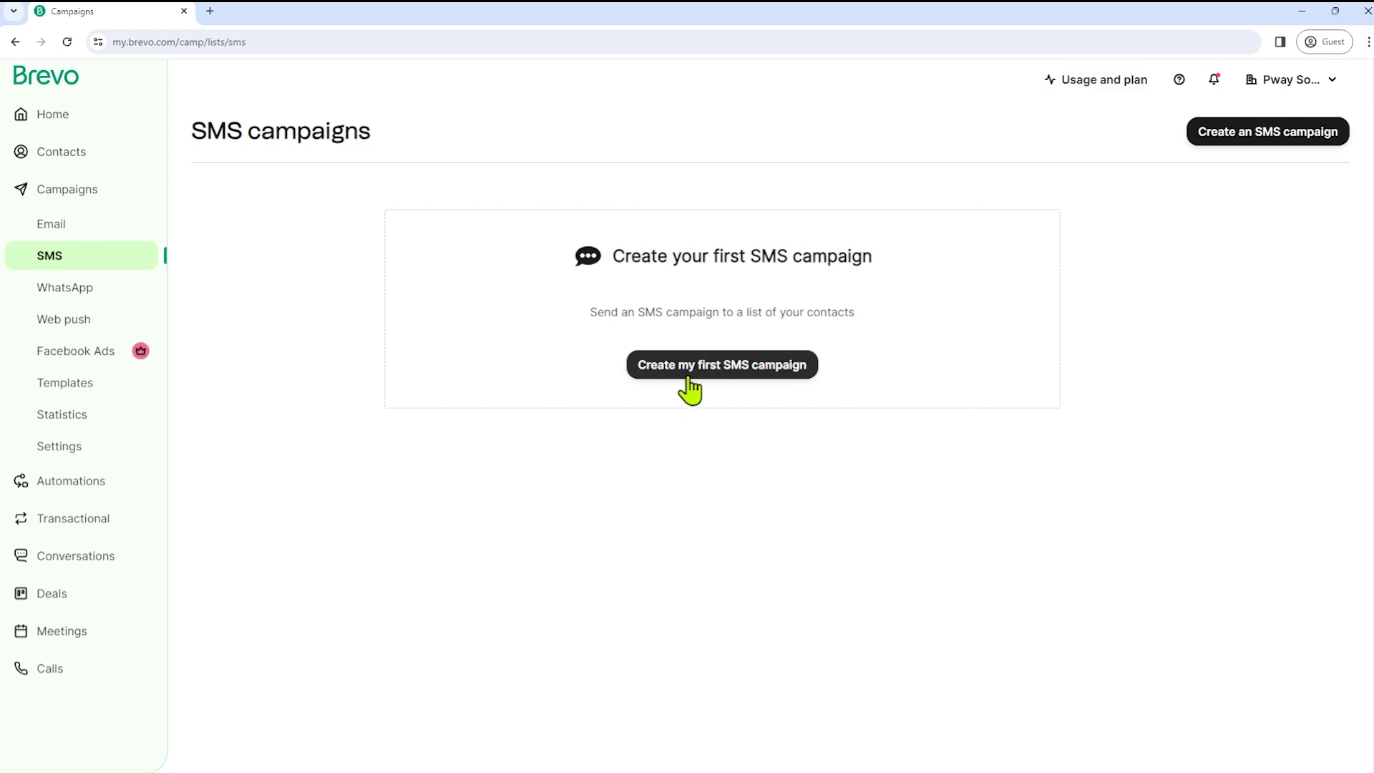
{"action": "left_click", "coordinate": [690, 375]}
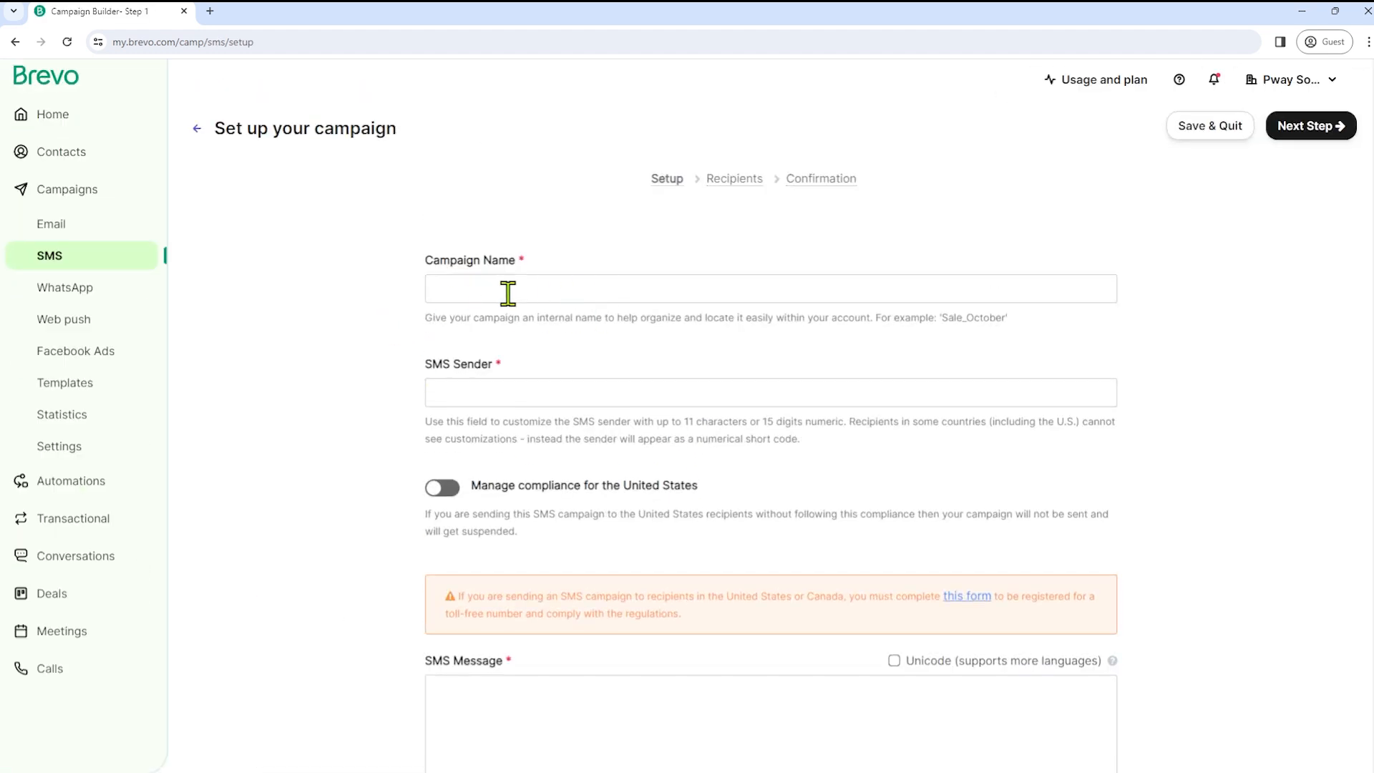
- Name the campaign 'SMS test', enter the sender name and turn on US compliance
{"action": "left_click", "coordinate": [507, 290]}
{"action": "type", "text": "SMS test"}
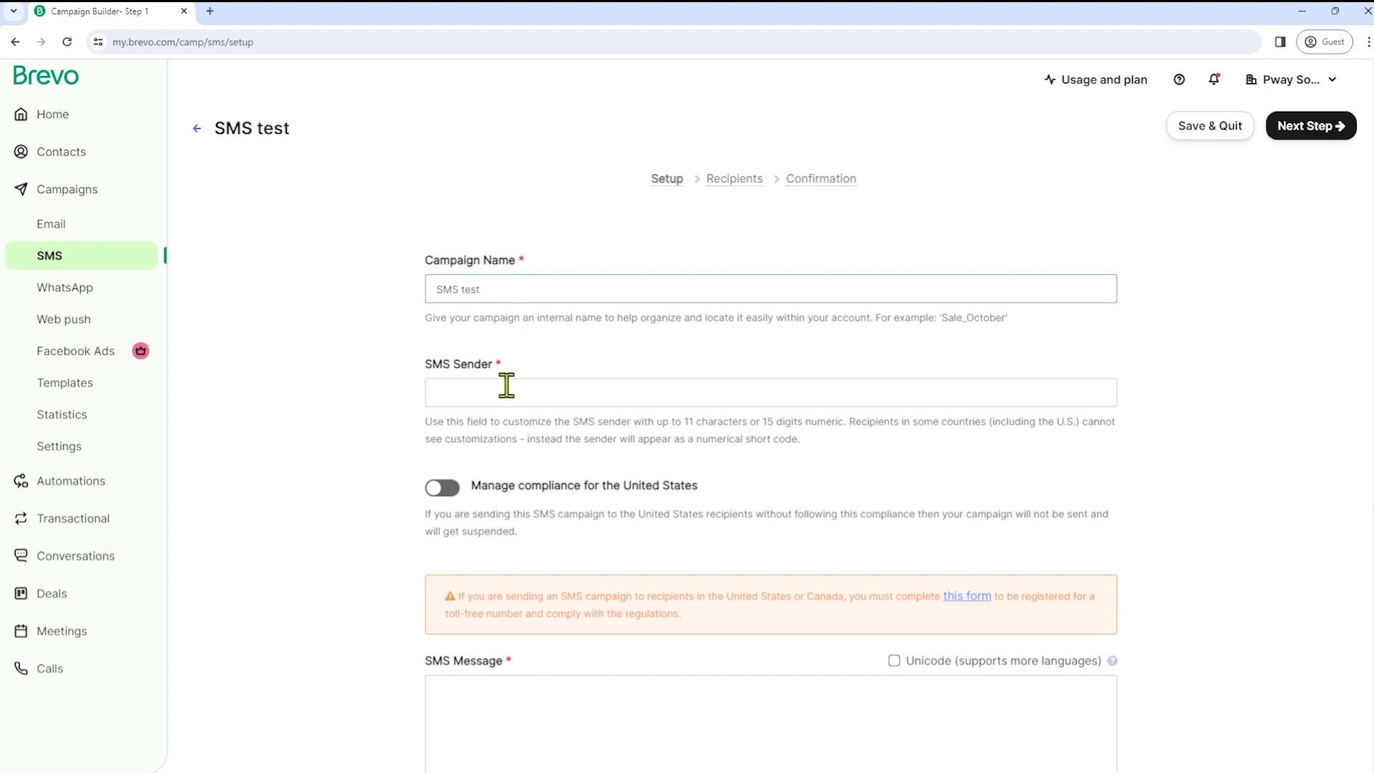
{"action": "left_click", "coordinate": [495, 401]}
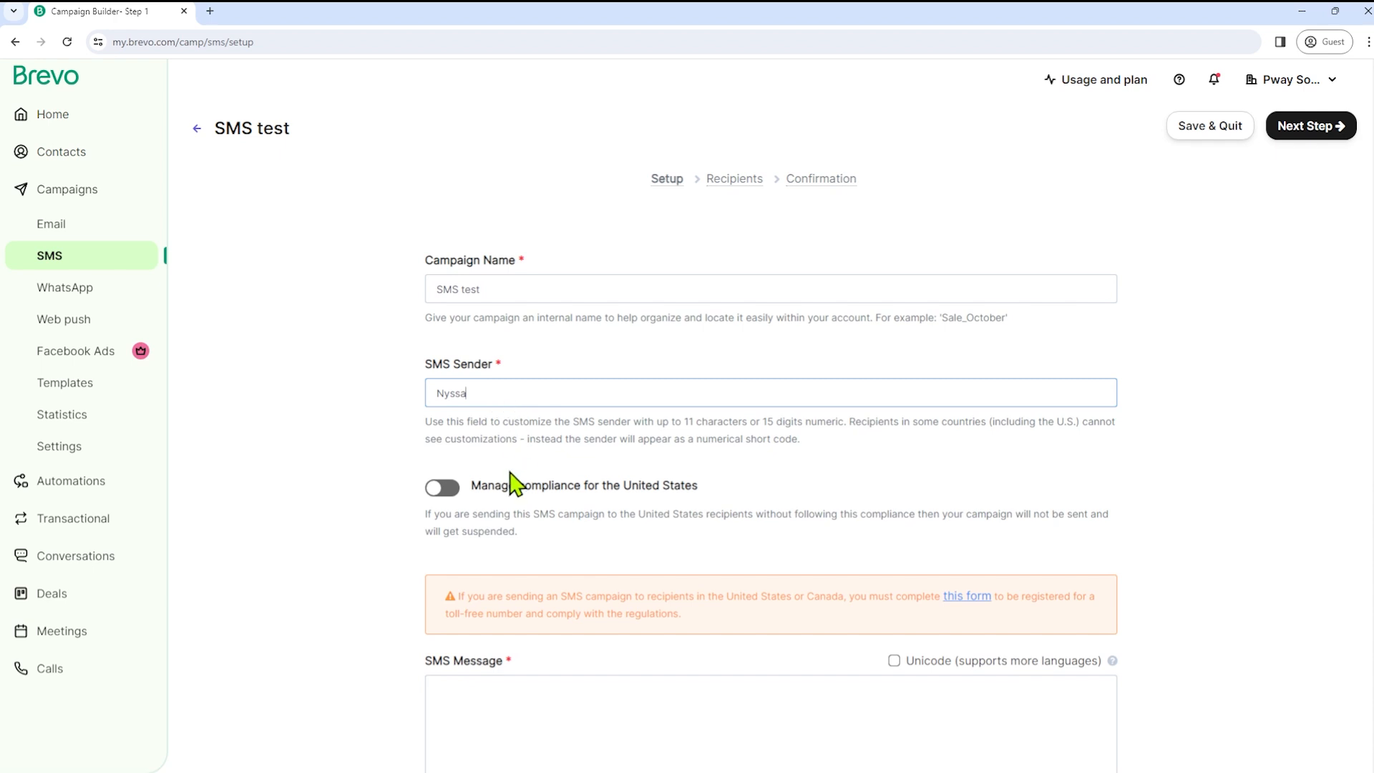
{"action": "left_click", "coordinate": [449, 489]}
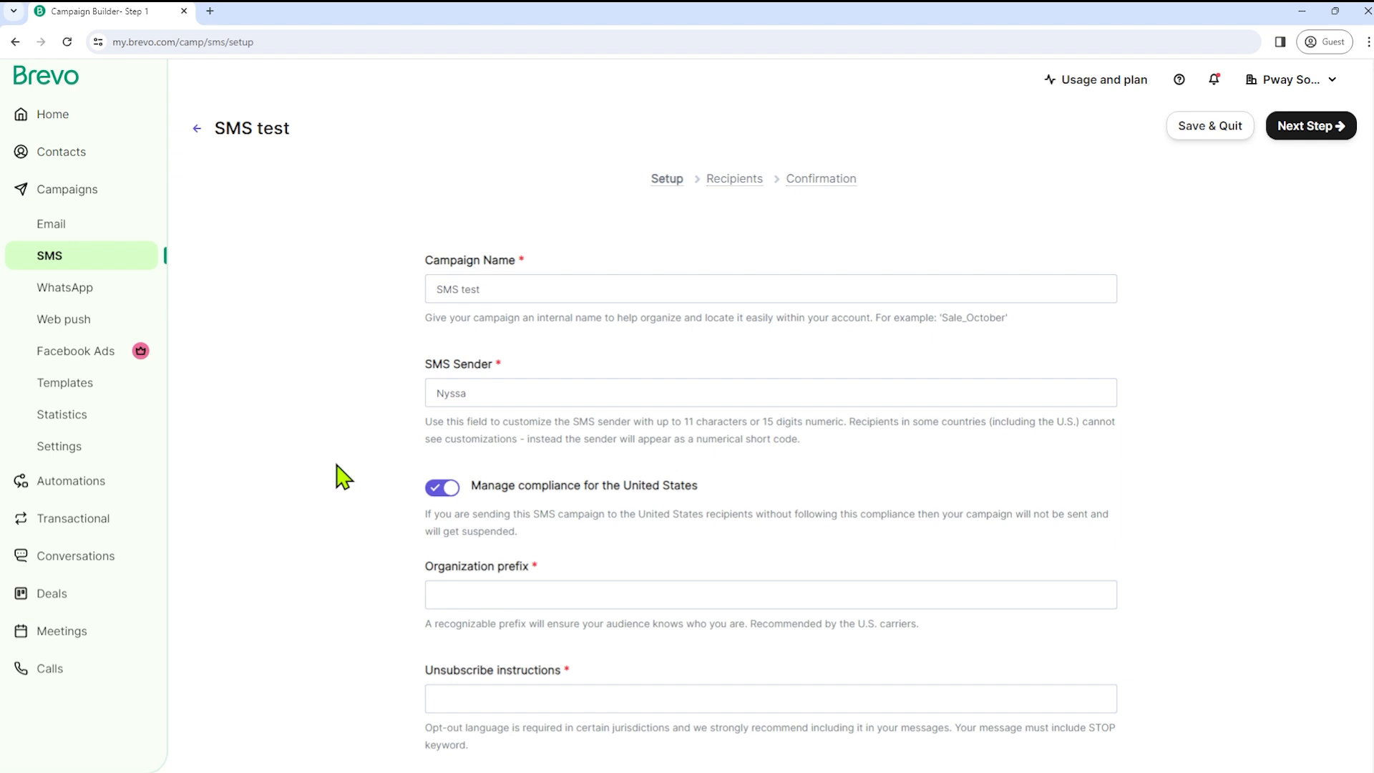
- Set organization prefix PW and unsubscribe instructions telling recipients to reply "STOP"
{"action": "scroll", "coordinate": [343, 477], "scroll_direction": "down", "scroll_amount": 3}
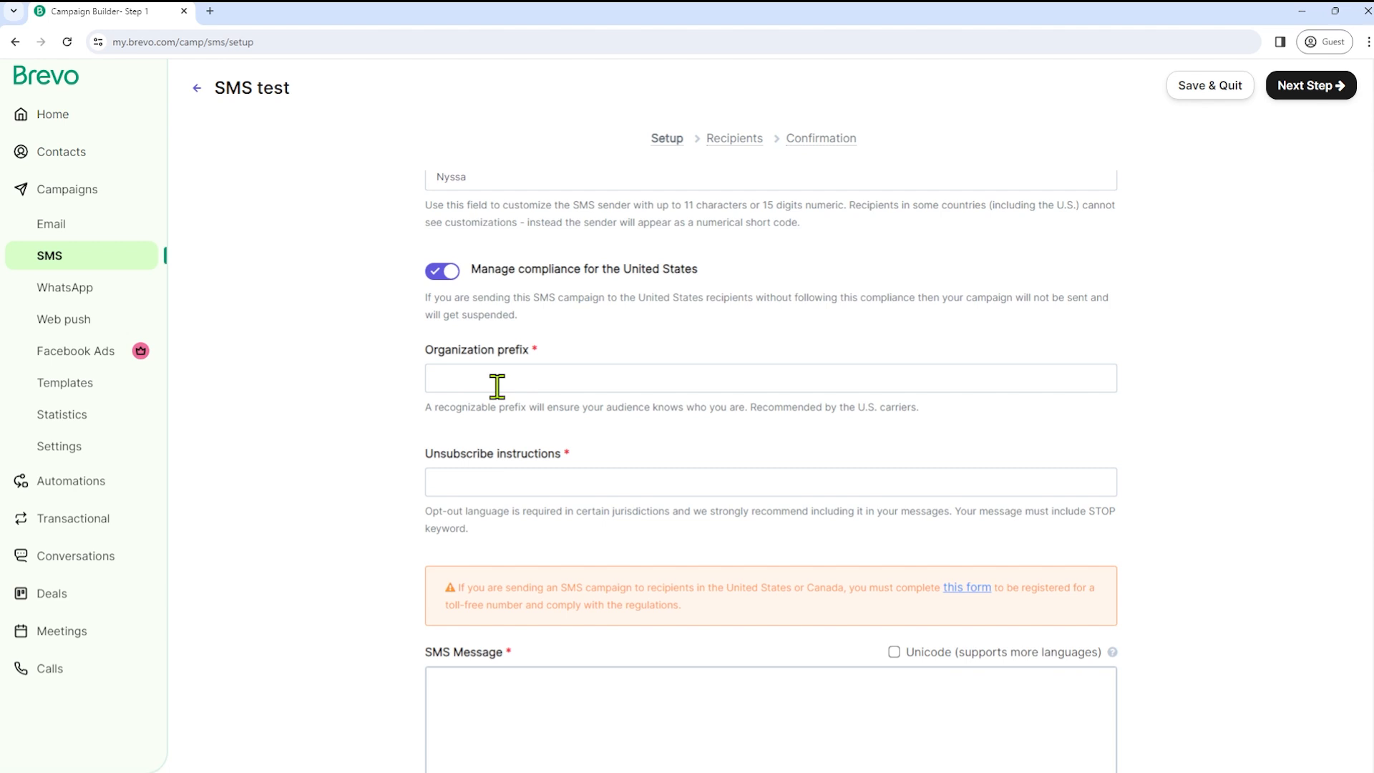
{"action": "left_click", "coordinate": [499, 381]}
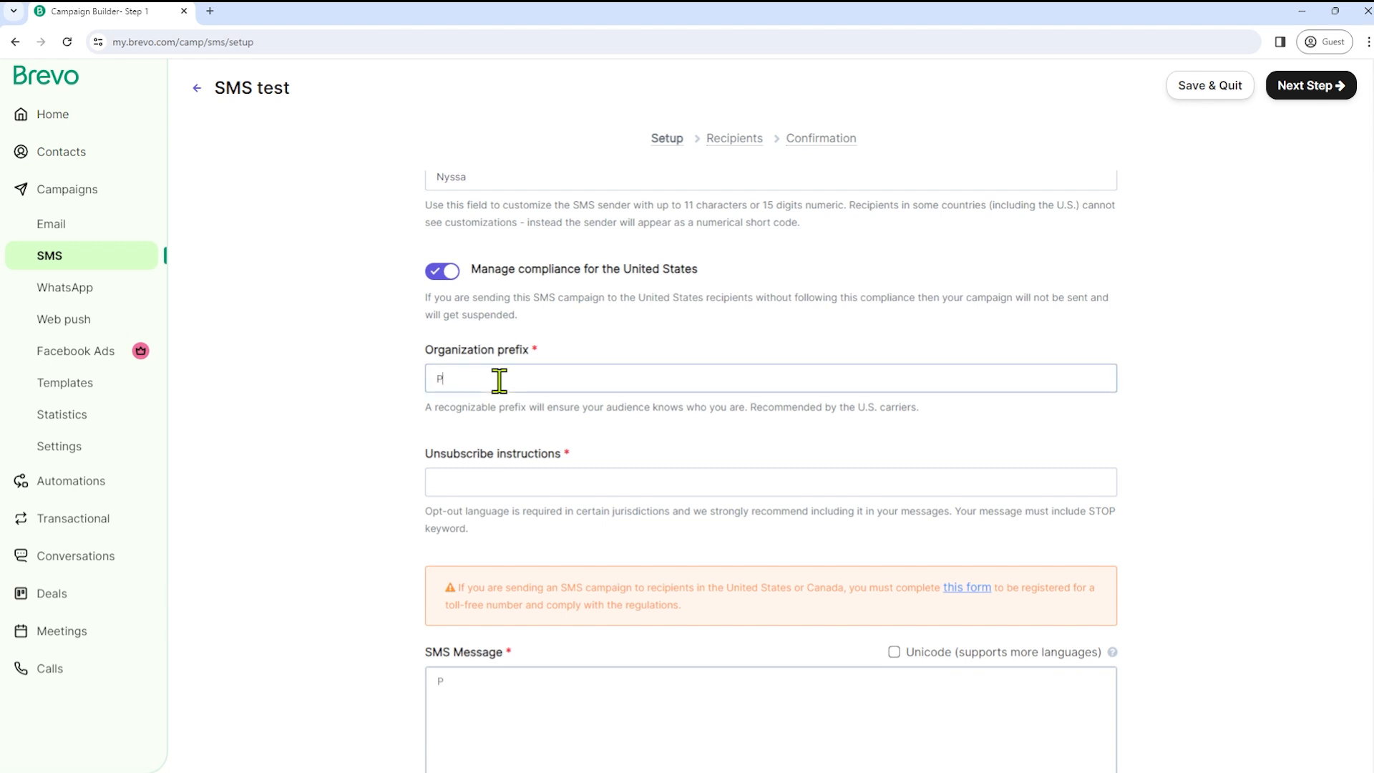
{"action": "left_click", "coordinate": [509, 481]}
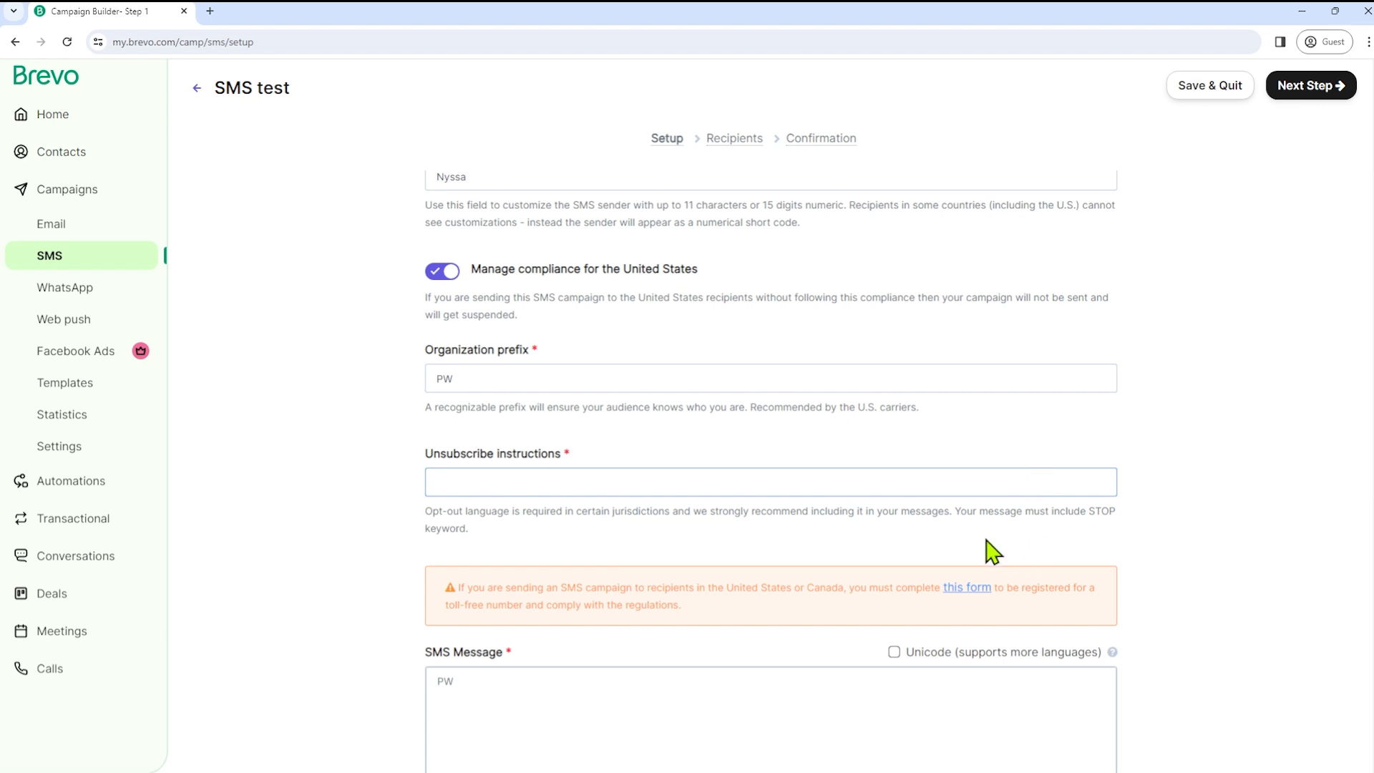
{"action": "left_click_drag", "start_coordinate": [960, 511], "coordinate": [1066, 511]}
{"action": "double_click", "coordinate": [1095, 510]}
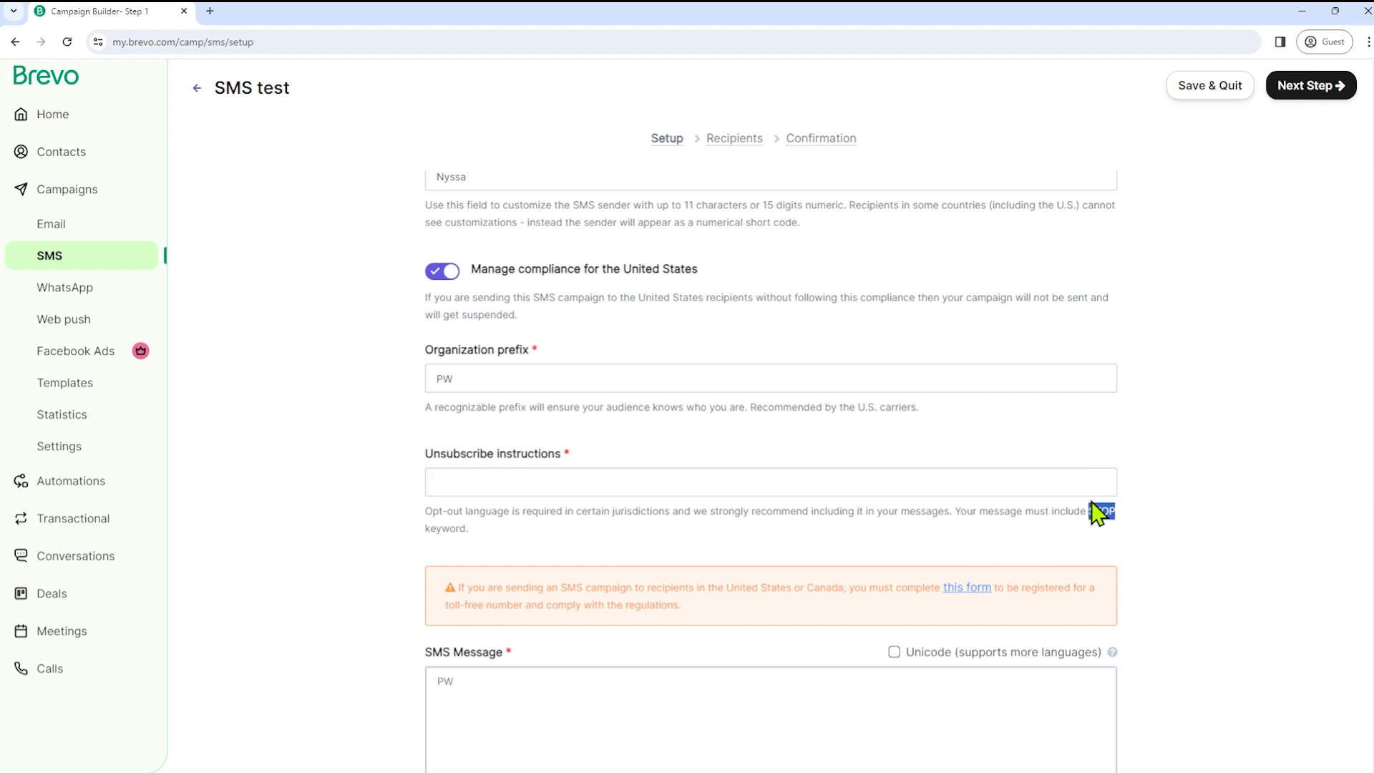
{"action": "left_click", "coordinate": [572, 482]}
{"action": "type", "text": "pe \"STOP\" to unsub"}
- Write the SMS message 'hey!'
{"action": "scroll", "coordinate": [389, 491], "scroll_direction": "down", "scroll_amount": 3}
{"action": "type", "text": "Ty"}
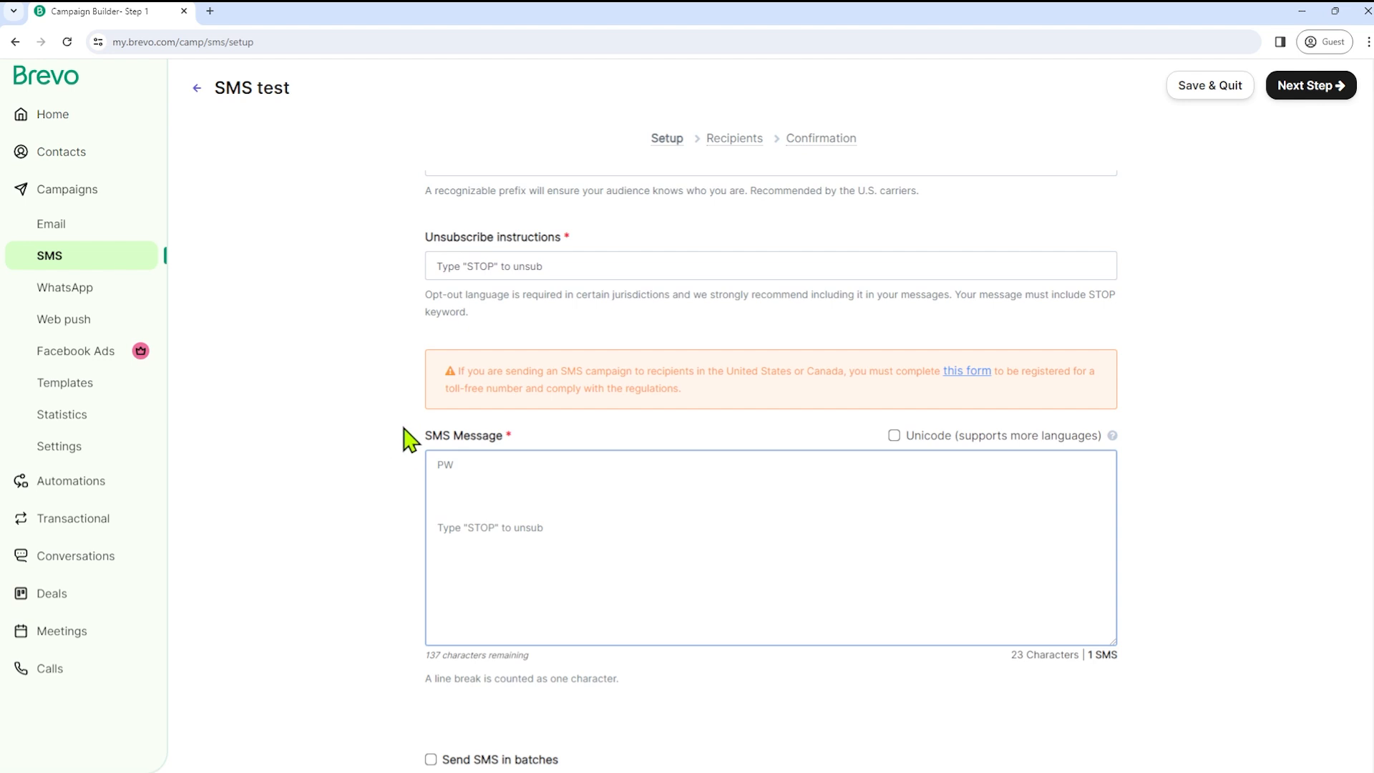
{"action": "left_click_drag", "start_coordinate": [429, 465], "coordinate": [535, 451]}
{"action": "left_click", "coordinate": [479, 490]}
{"action": "scroll", "coordinate": [264, 515], "scroll_direction": "down", "scroll_amount": 5}
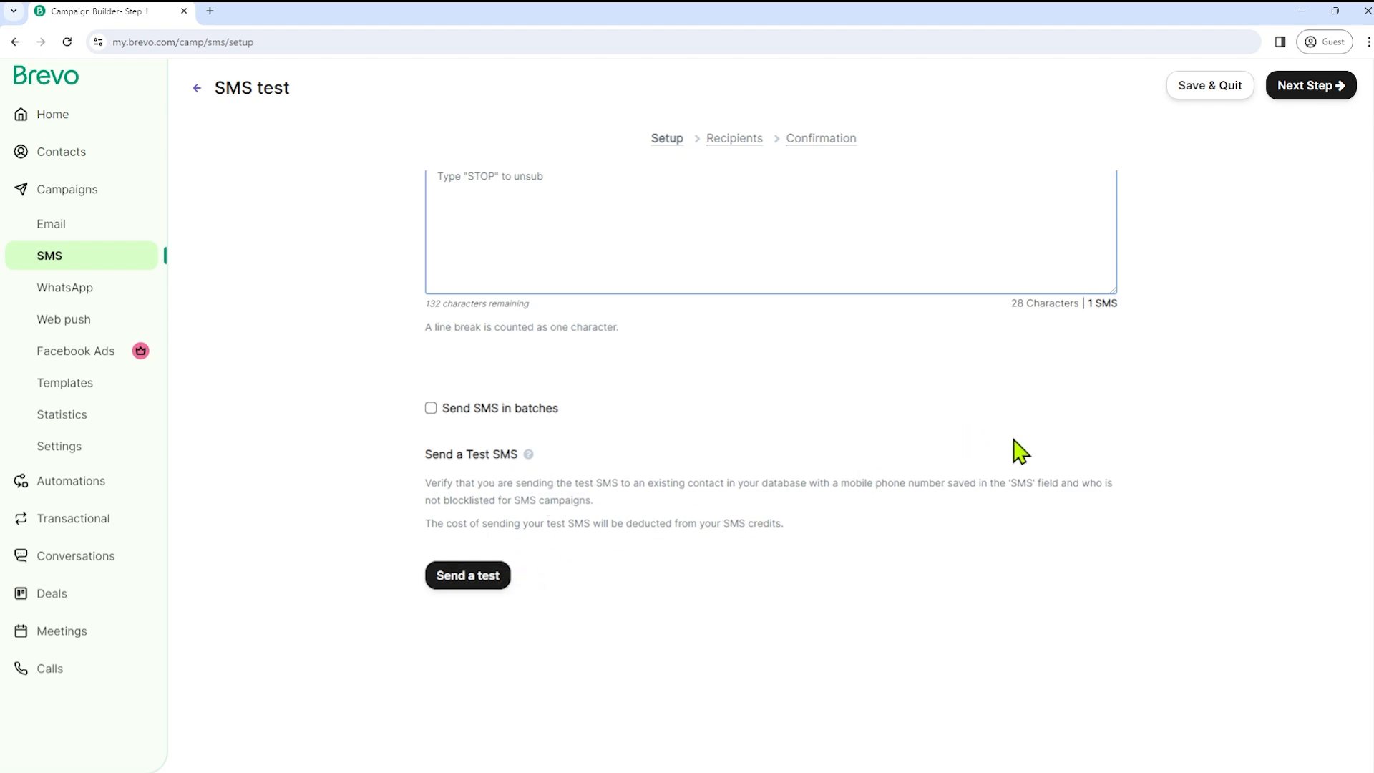
{"action": "scroll", "coordinate": [1018, 451], "scroll_direction": "up", "scroll_amount": 10}
{"action": "scroll", "coordinate": [1021, 438], "scroll_direction": "up", "scroll_amount": 1}
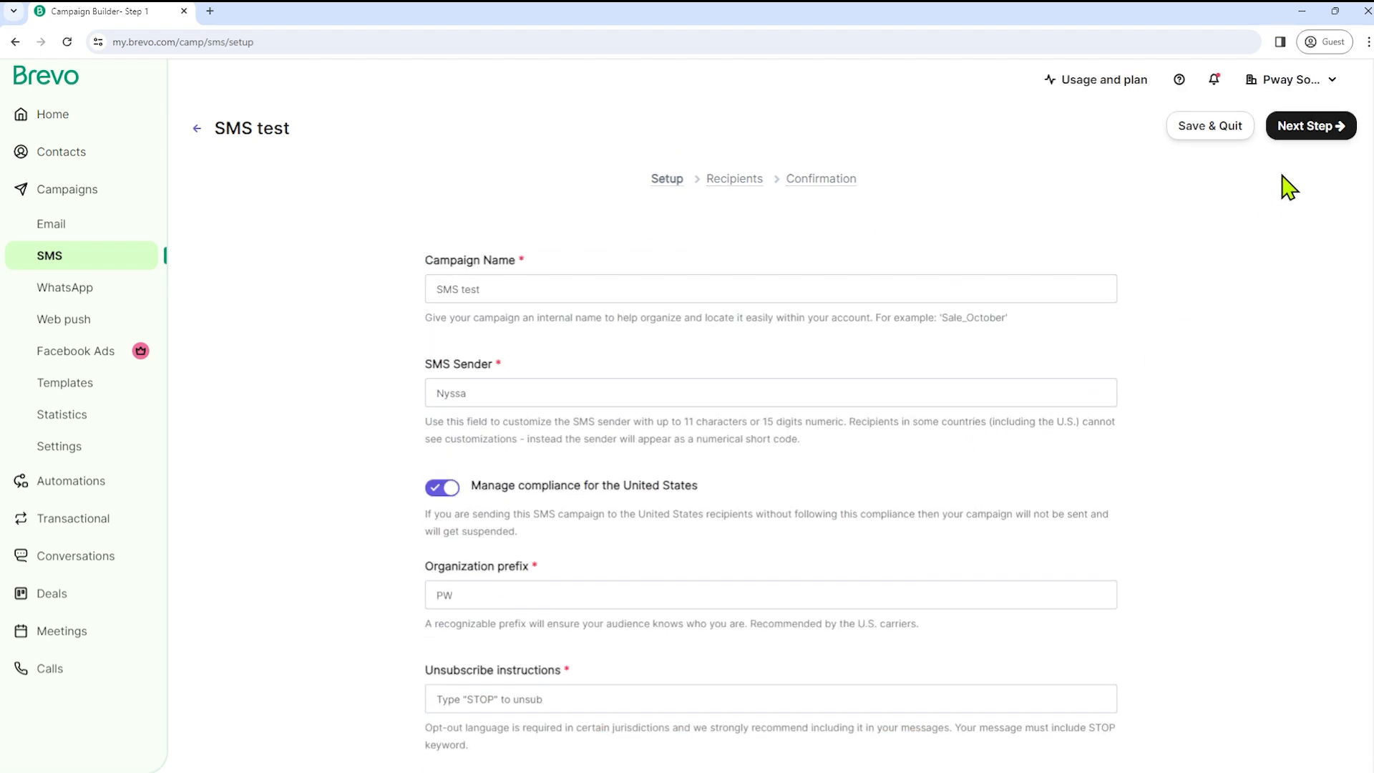
- Select the Beginners list as recipients, refresh the count, and save the SMS campaign as a draft
{"action": "left_click", "coordinate": [1308, 139]}
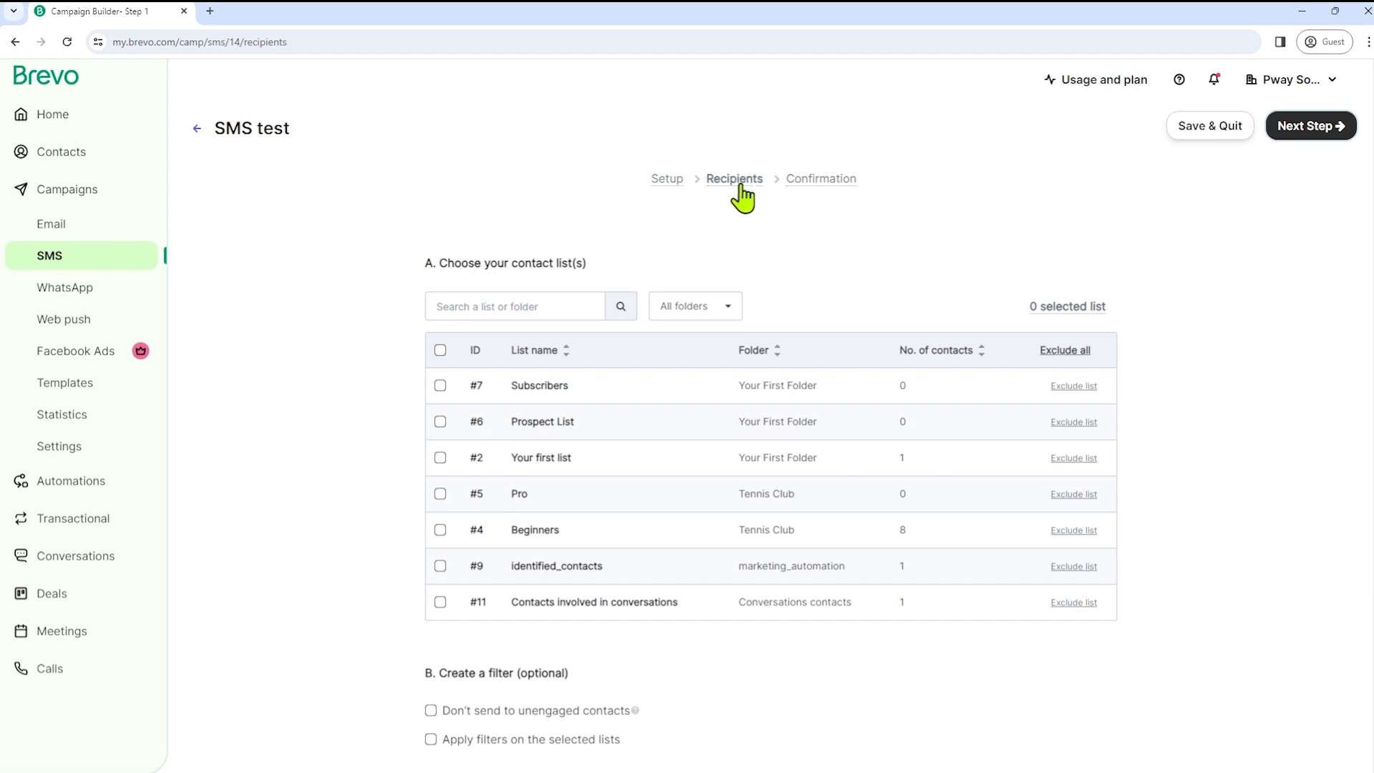
{"action": "scroll", "coordinate": [439, 430], "scroll_direction": "down", "scroll_amount": 3}
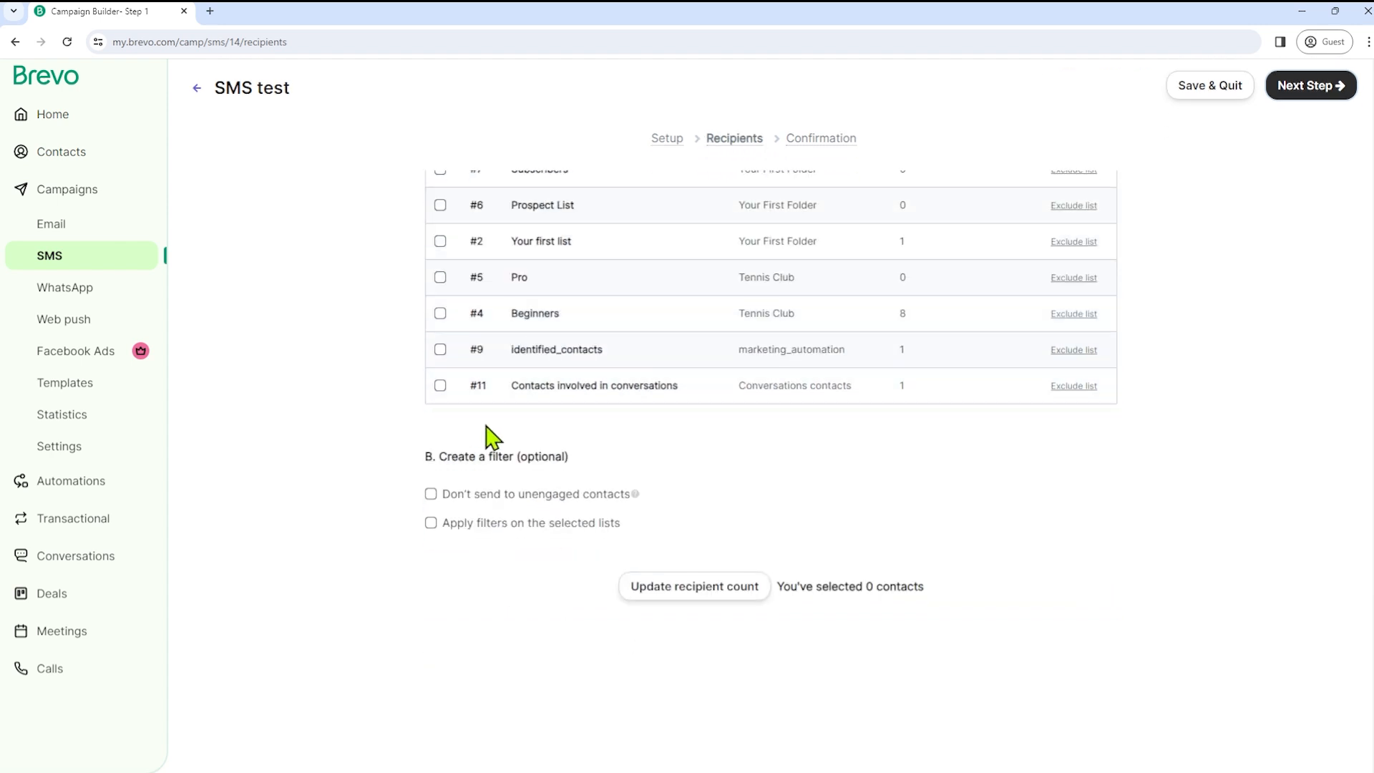
{"action": "left_click", "coordinate": [440, 313]}
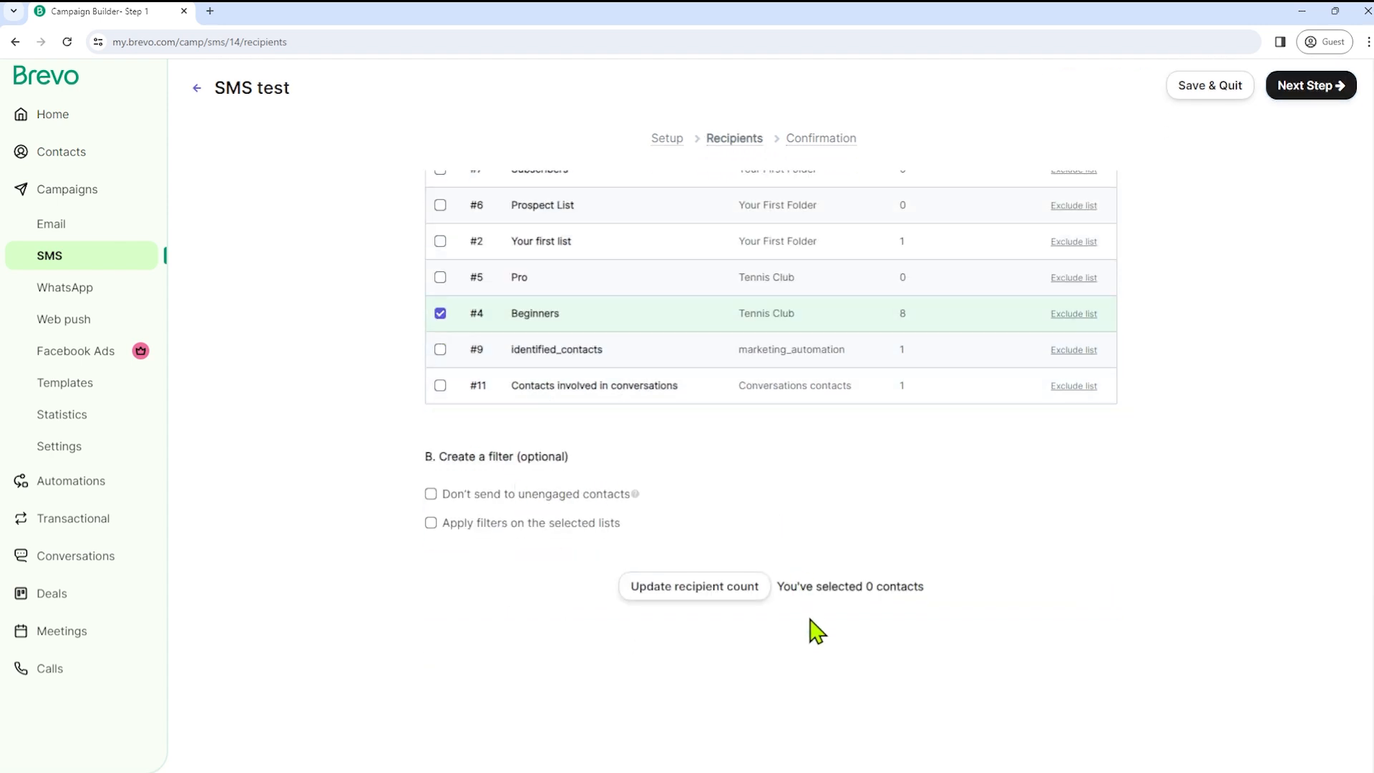
{"action": "left_click", "coordinate": [695, 588]}
{"action": "left_click", "coordinate": [1323, 89]}
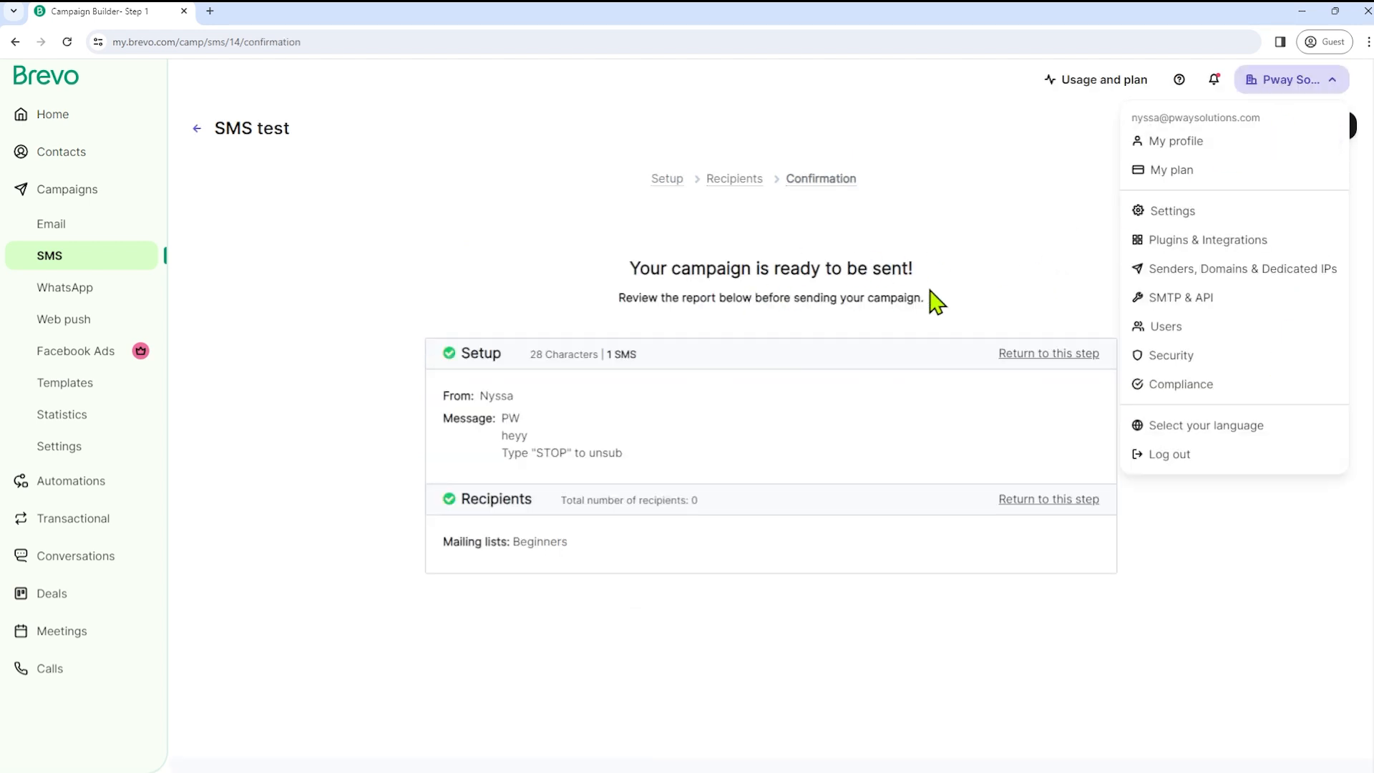
{"action": "left_click", "coordinate": [984, 242]}
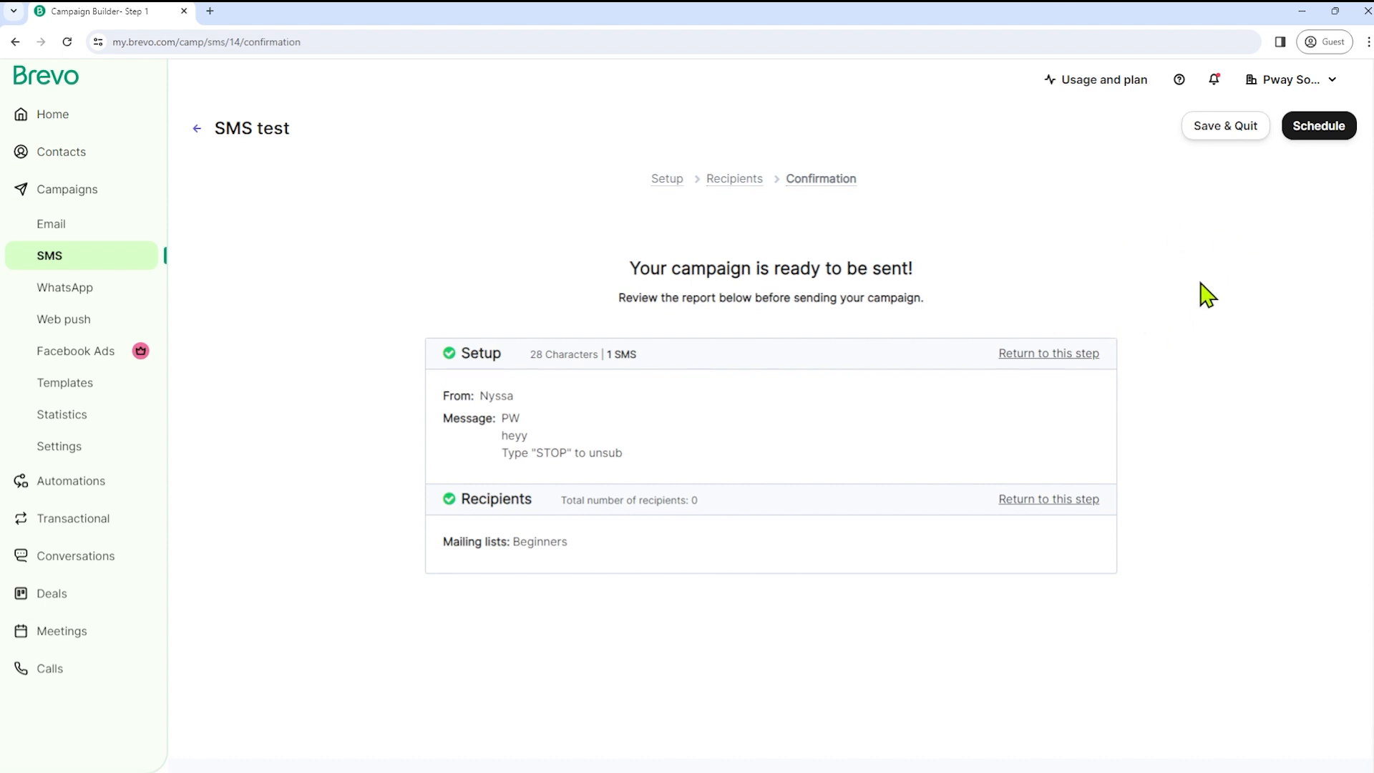
{"action": "left_click", "coordinate": [1322, 126]}
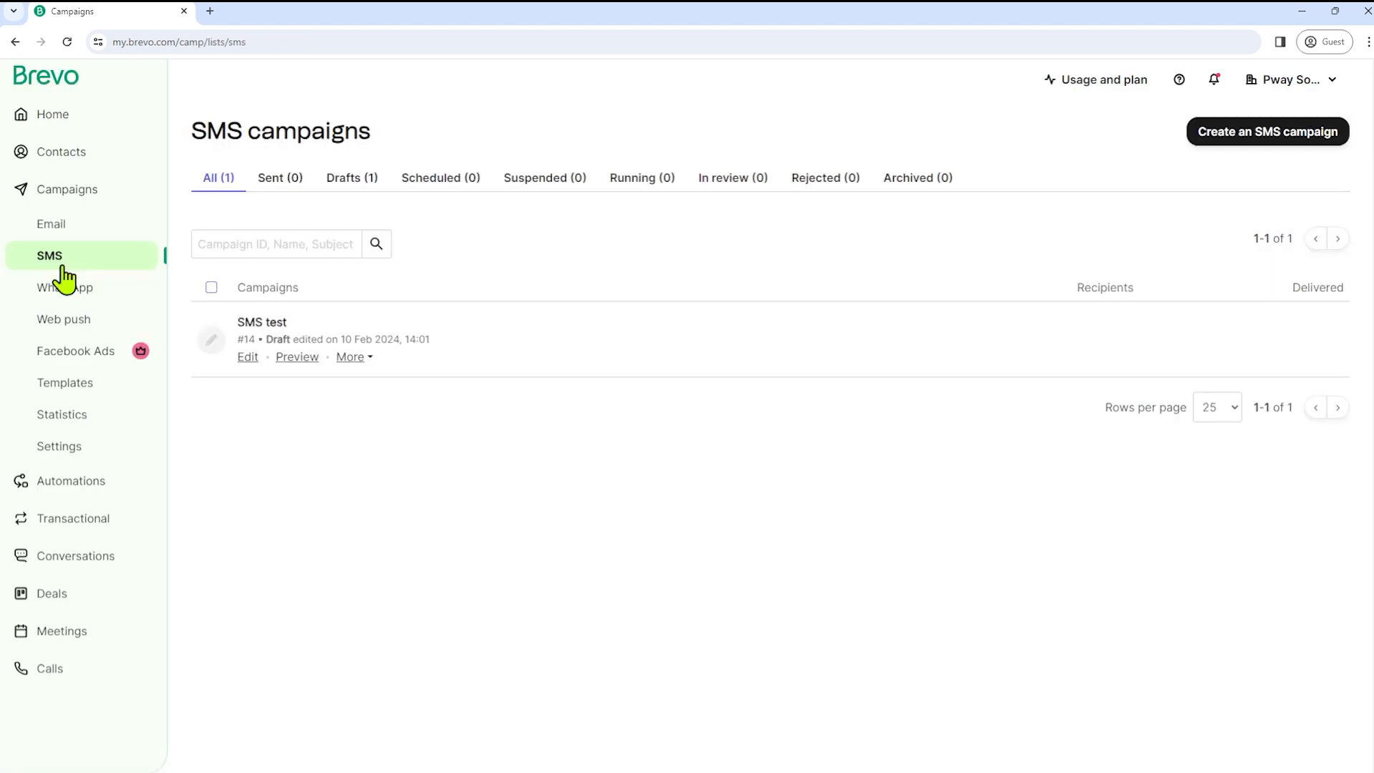
- Create a new WhatsApp campaign named PROMO
{"action": "left_click", "coordinate": [76, 299]}
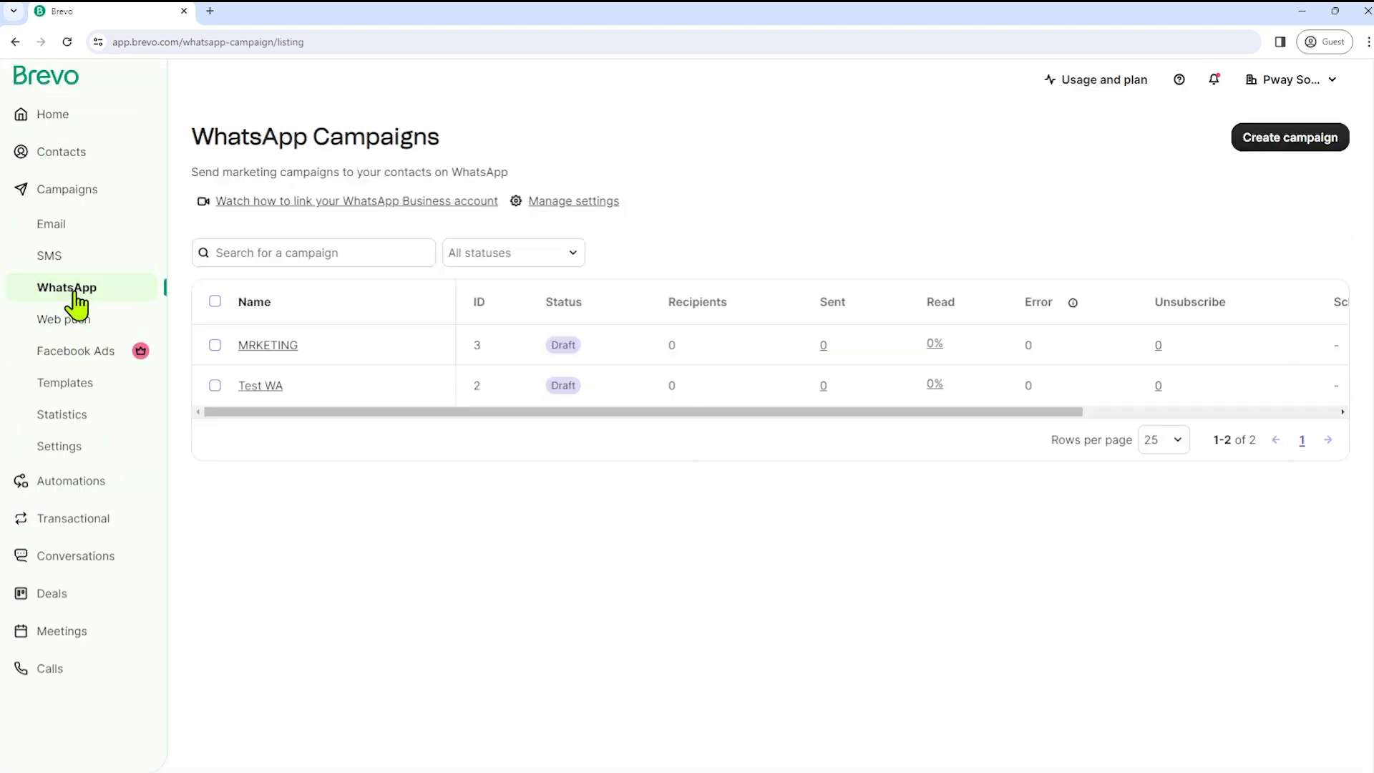
{"action": "left_click", "coordinate": [1279, 158]}
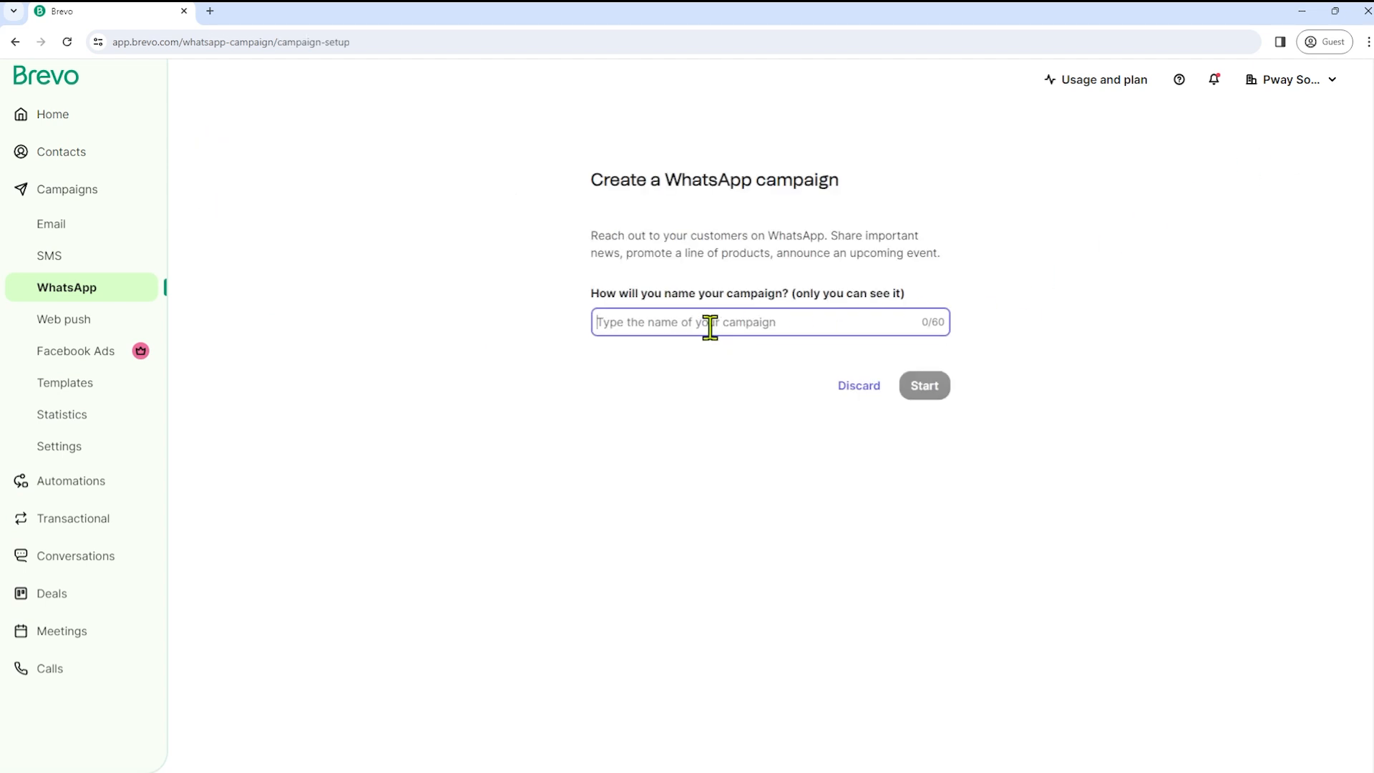
{"action": "type", "text": "pROMO"}
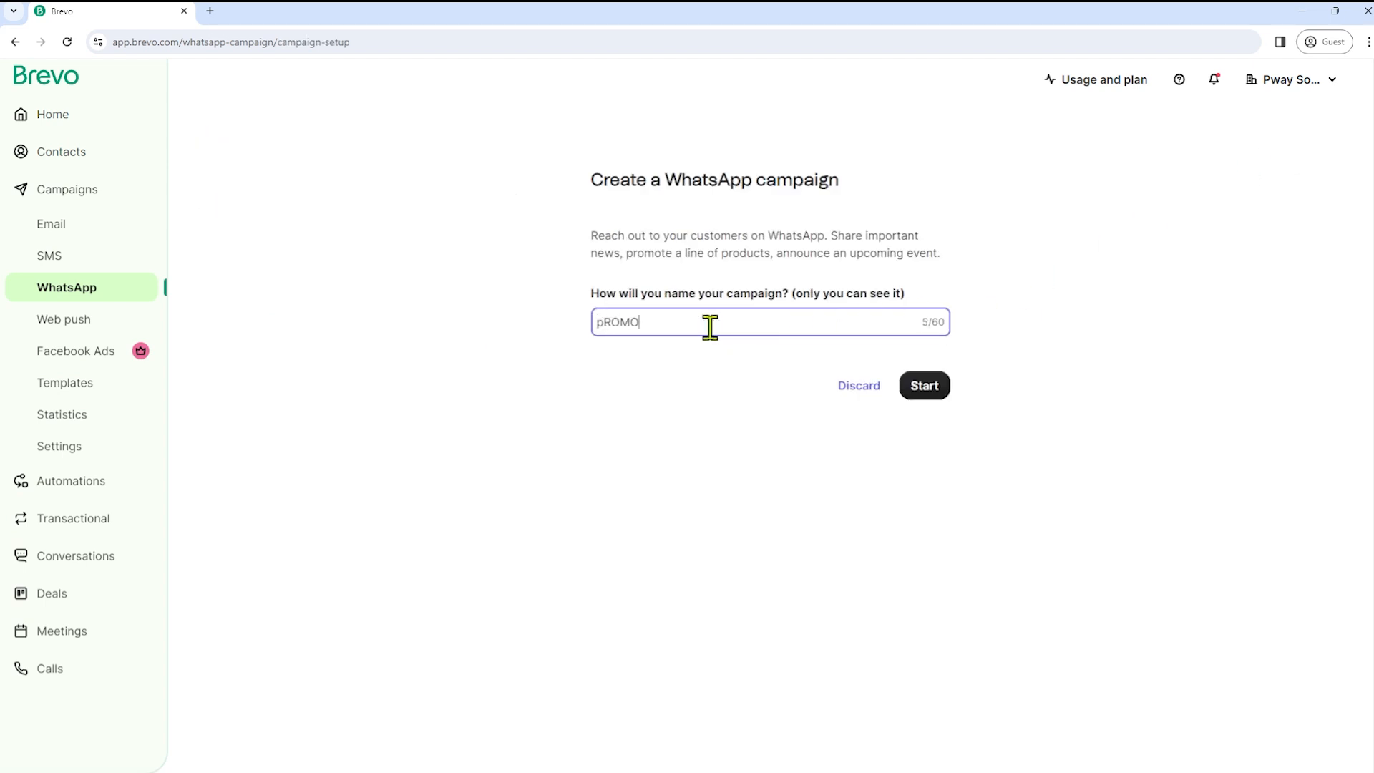
{"action": "left_click", "coordinate": [926, 388]}
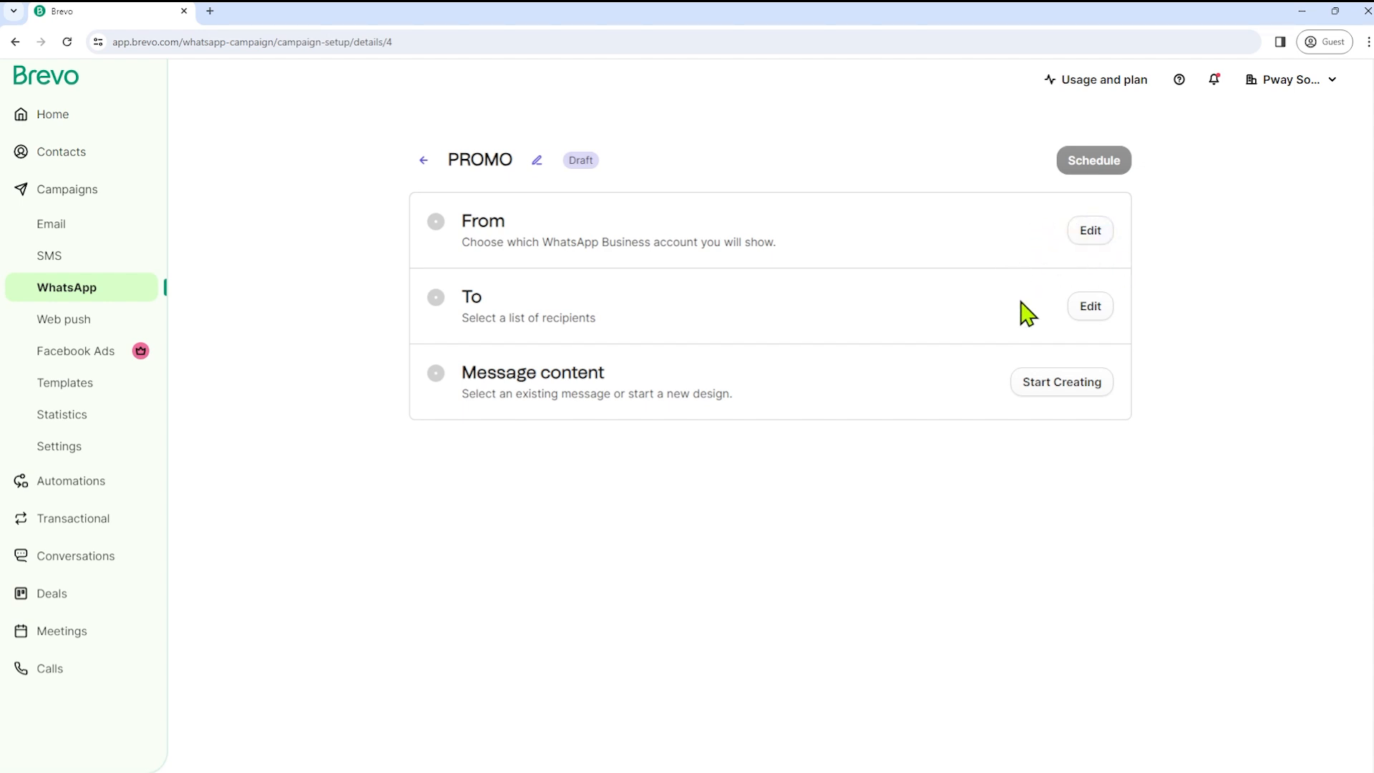
- Start the PROMO message content from scratch with a new WhatsApp template
{"action": "left_click", "coordinate": [1061, 382]}
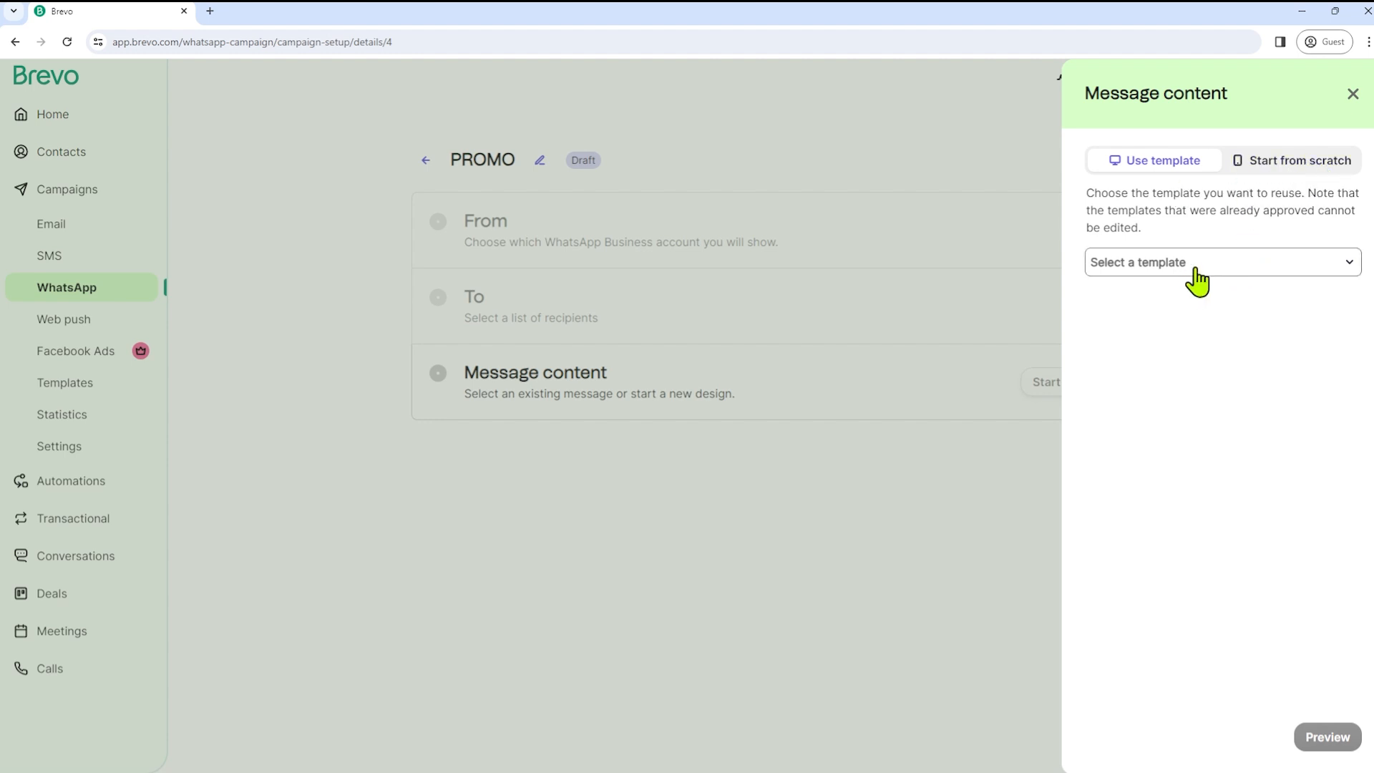
{"action": "left_click", "coordinate": [1281, 172]}
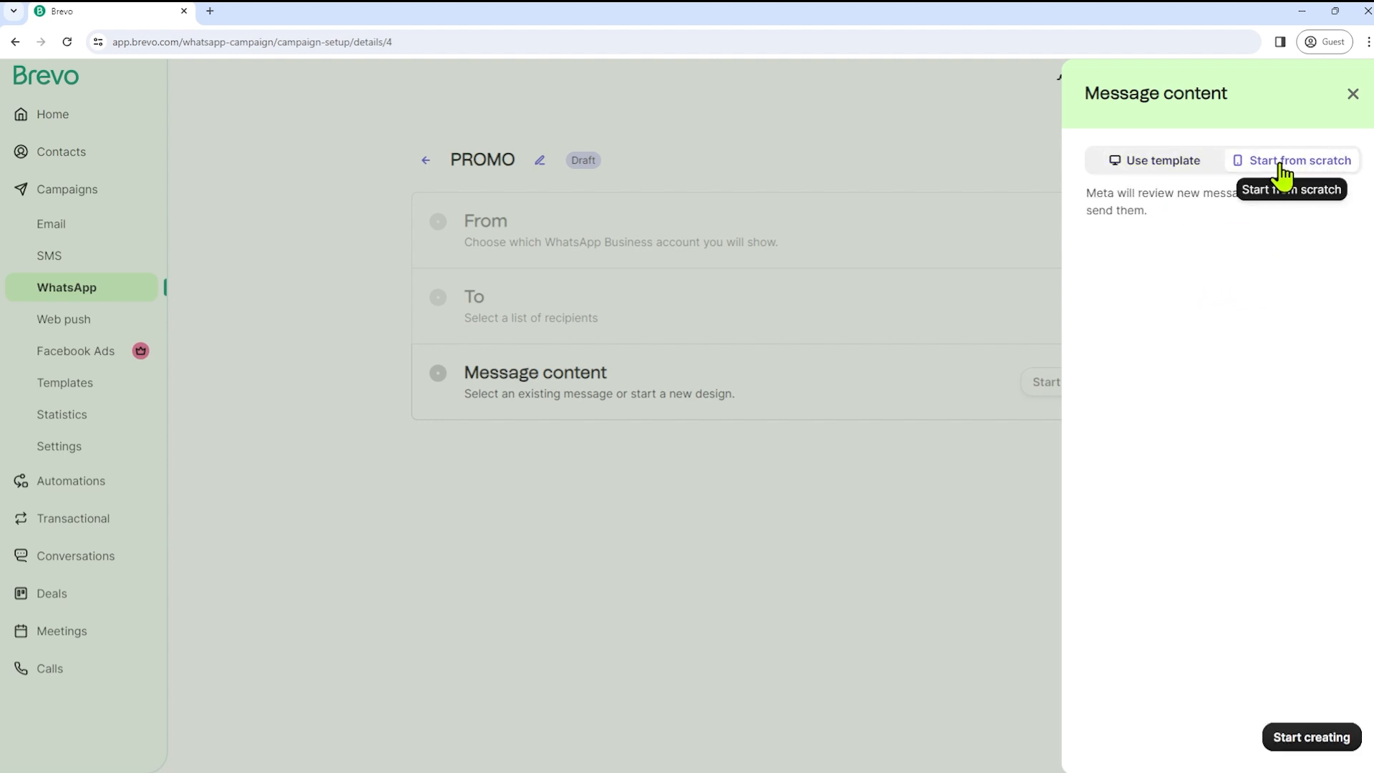
{"action": "left_click", "coordinate": [1311, 741]}
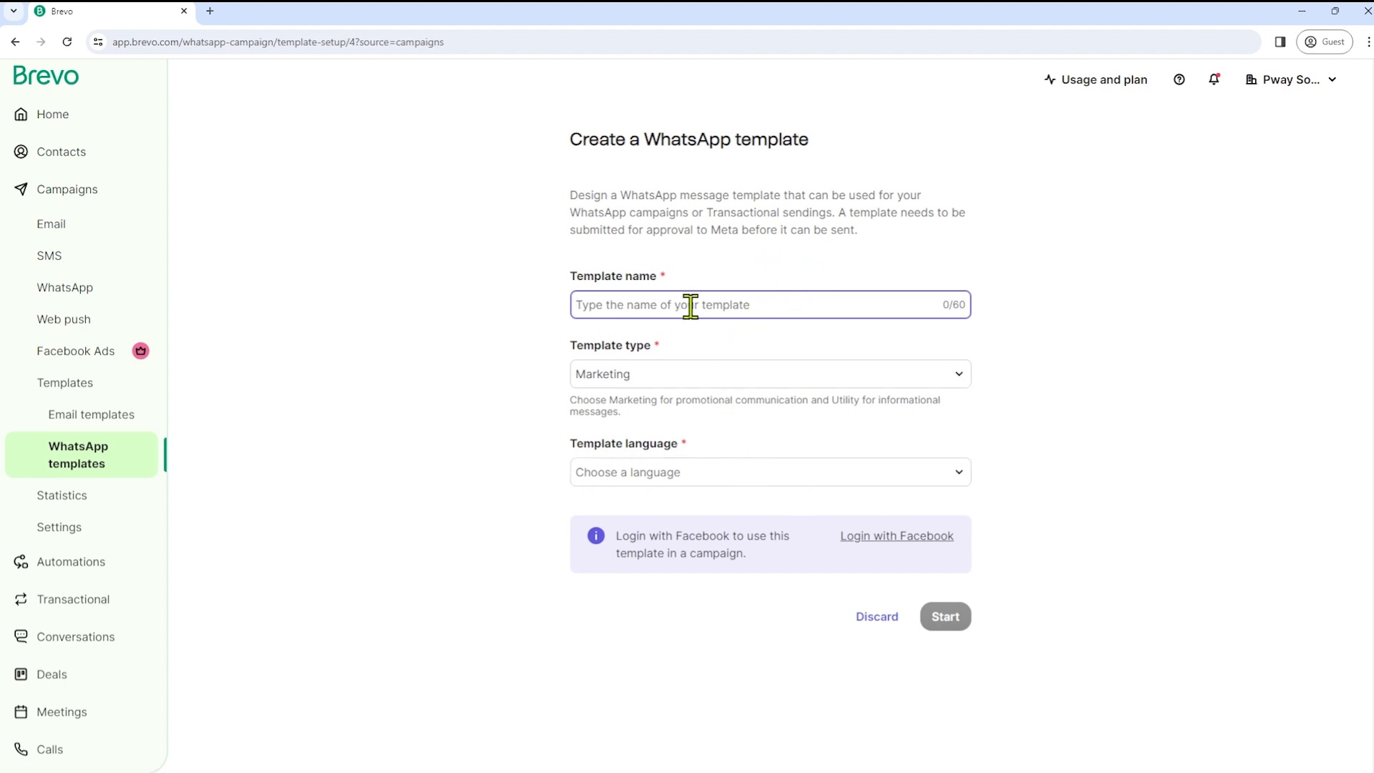
- Name the template promo_code, keep type Marketing, and set language to English (US)
{"action": "left_click_drag", "start_coordinate": [576, 279], "coordinate": [669, 283]}
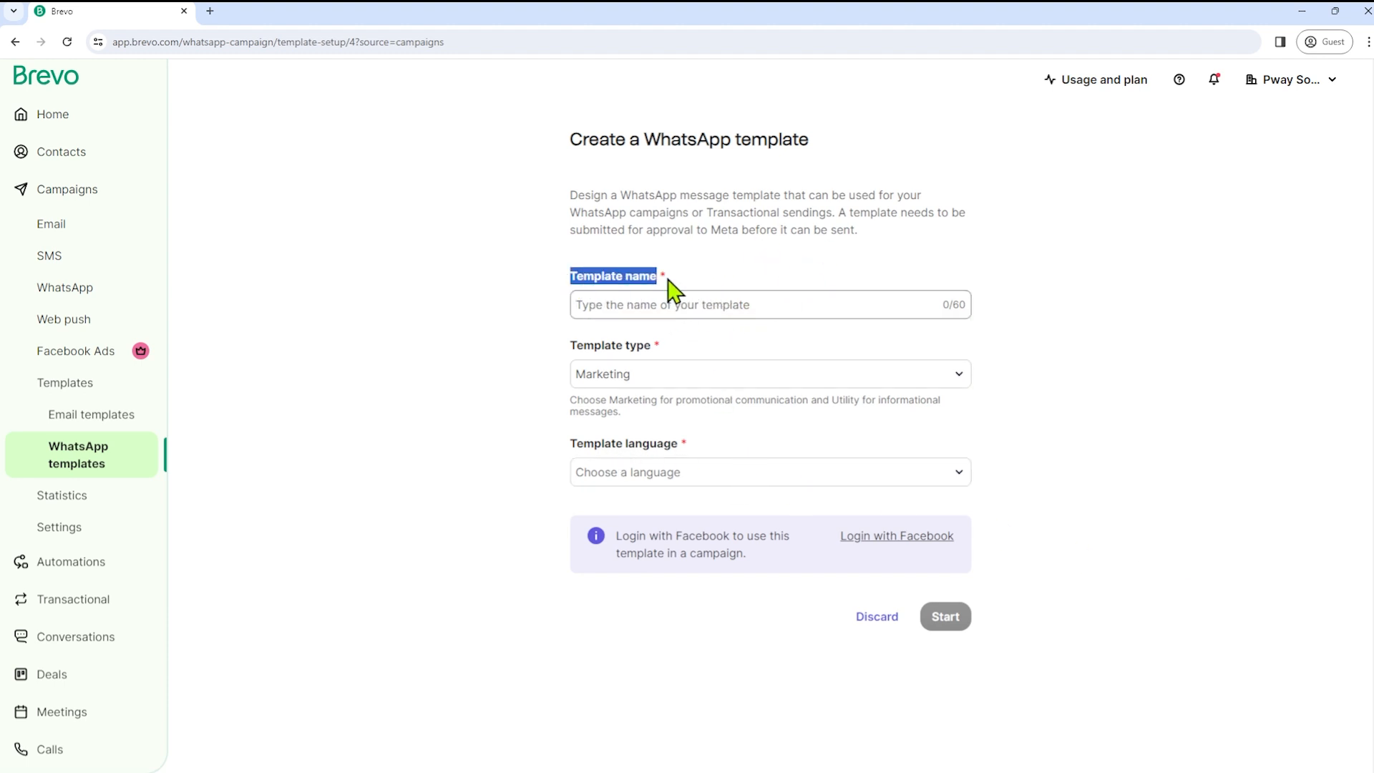
{"action": "left_click", "coordinate": [712, 332]}
{"action": "left_click", "coordinate": [711, 306]}
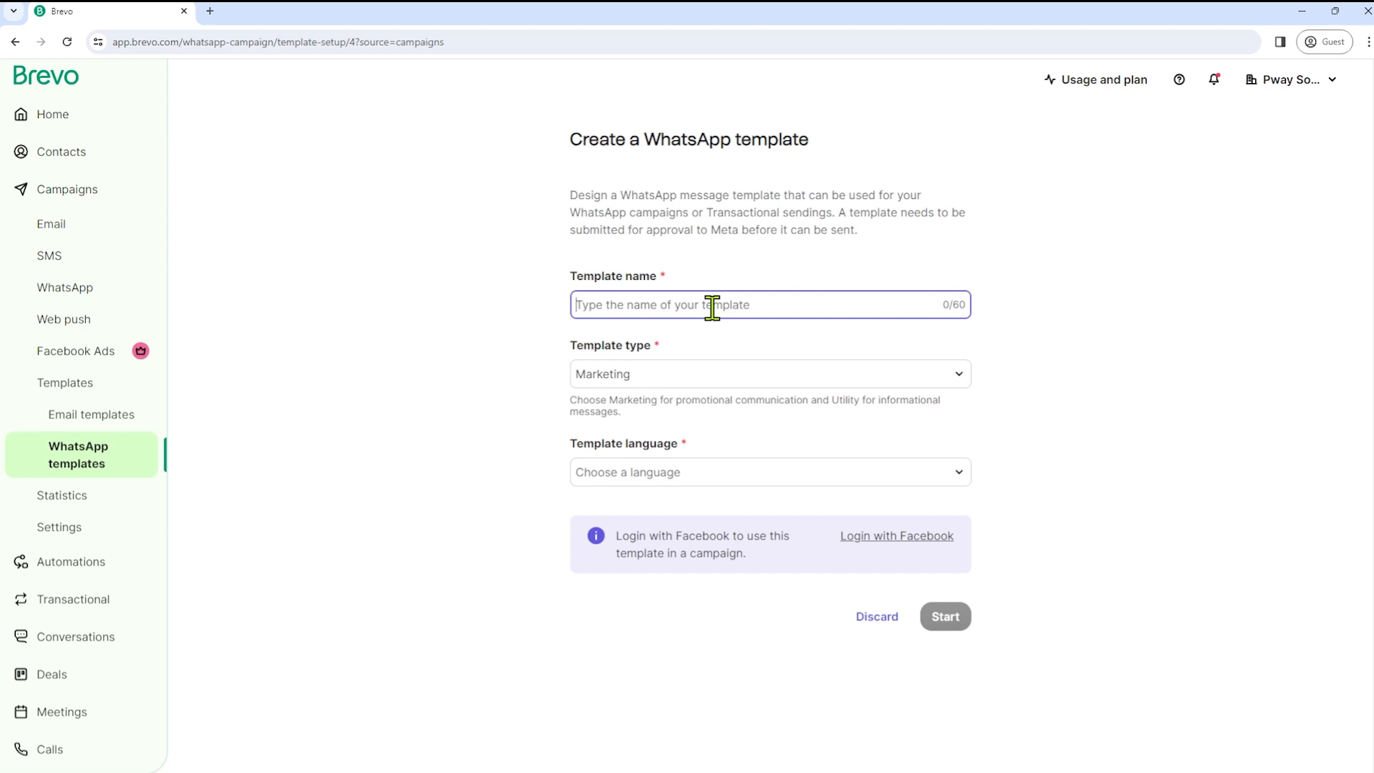
{"action": "left_click", "coordinate": [703, 379]}
{"action": "left_click", "coordinate": [661, 303]}
{"action": "type", "text": "promo_code"}
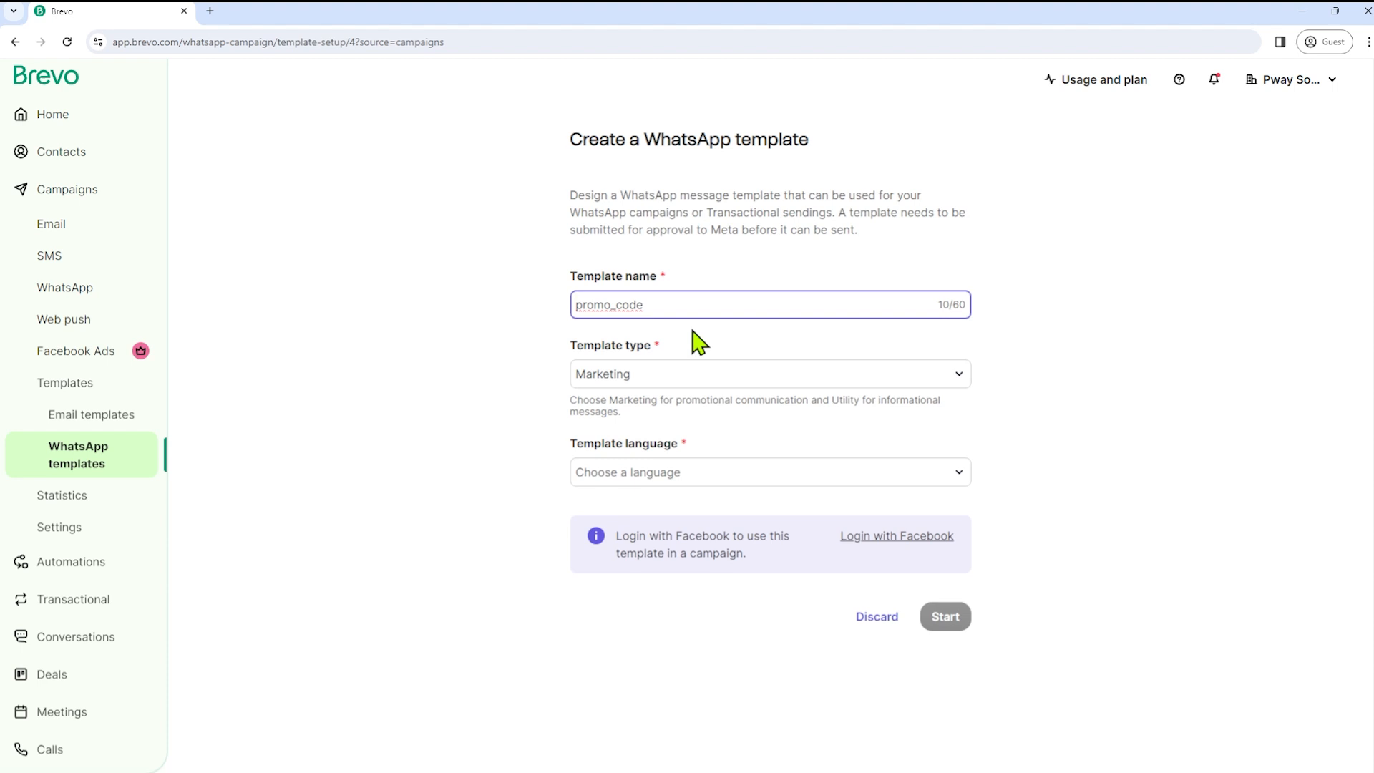
{"action": "left_click", "coordinate": [692, 478]}
{"action": "scroll", "coordinate": [684, 349], "scroll_direction": "down", "scroll_amount": 8}
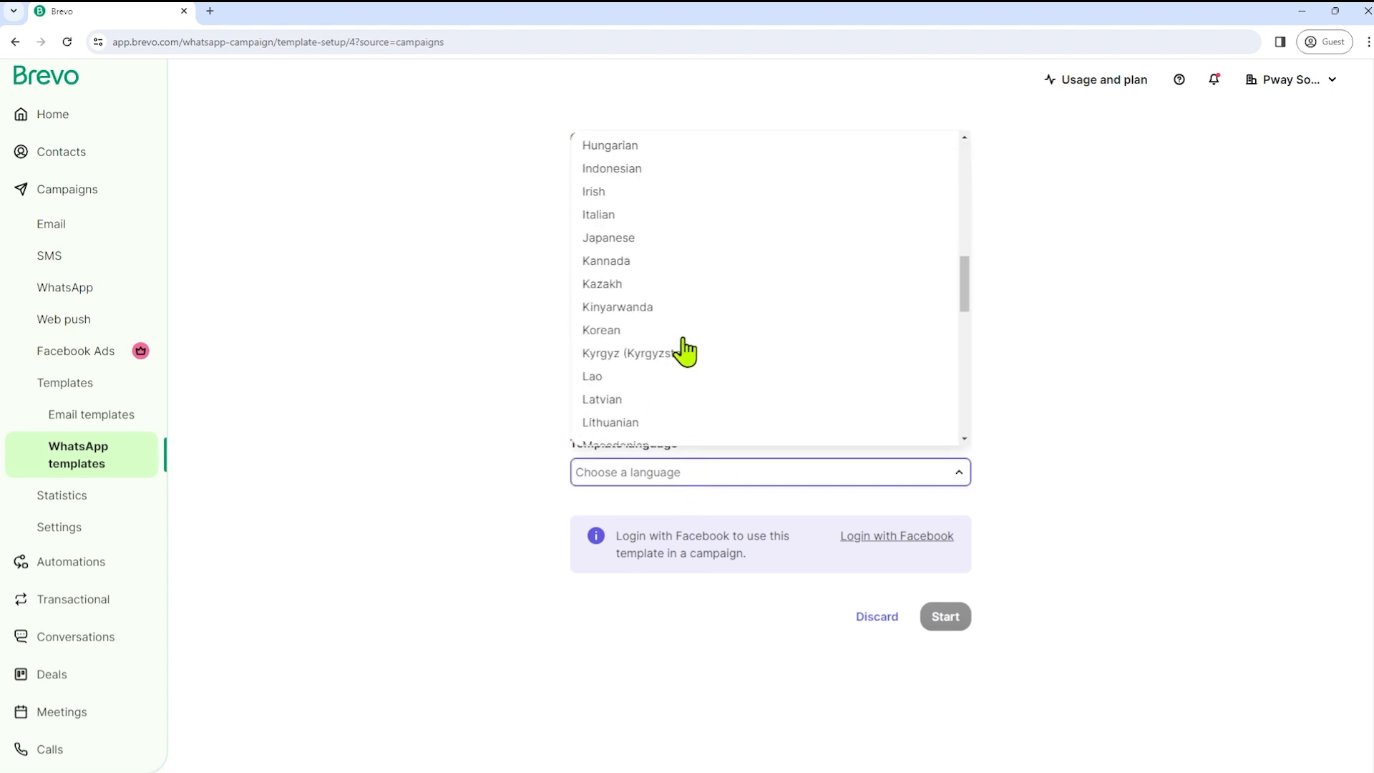
{"action": "scroll", "coordinate": [622, 294], "scroll_direction": "up", "scroll_amount": 6}
{"action": "left_click", "coordinate": [627, 308]}
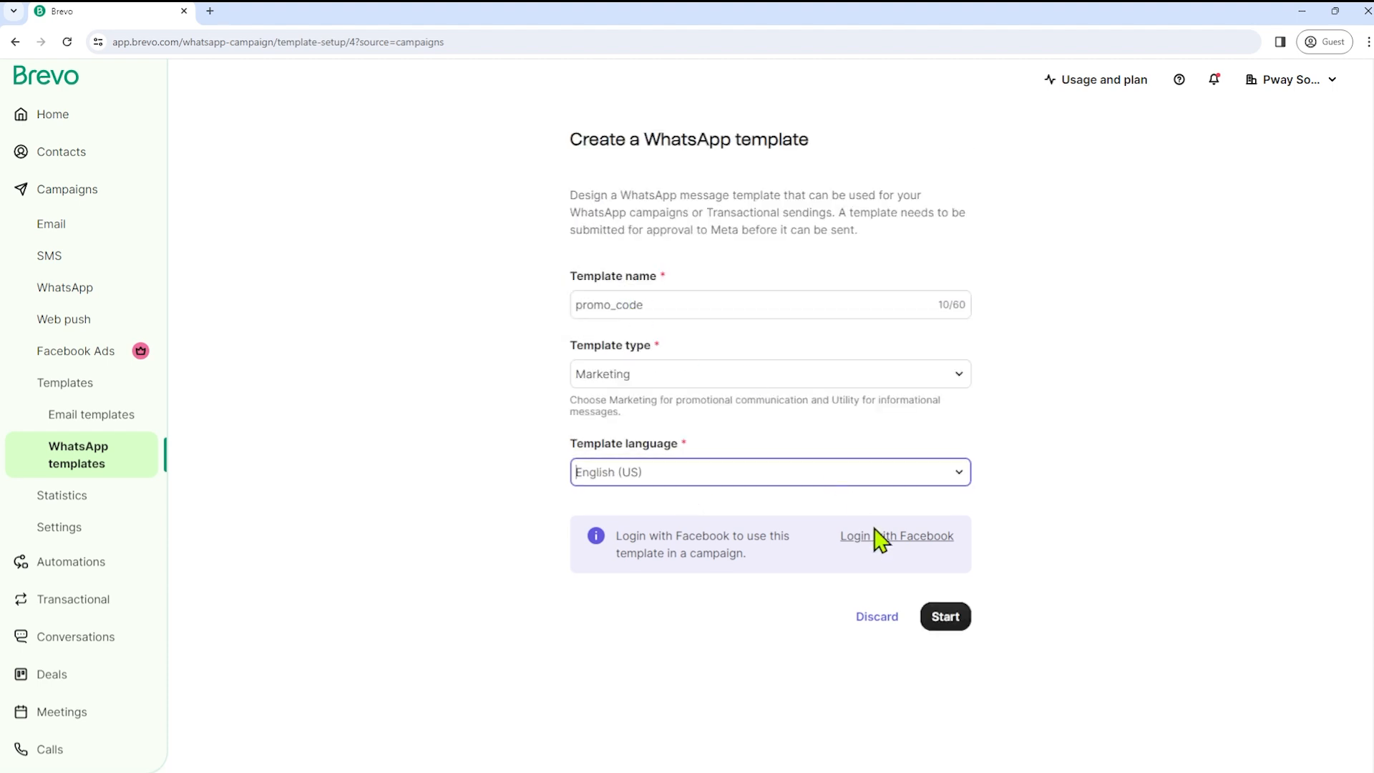
- Add a header with the FIRSTNAME variable and fallback FRIEND
{"action": "left_click", "coordinate": [951, 618]}
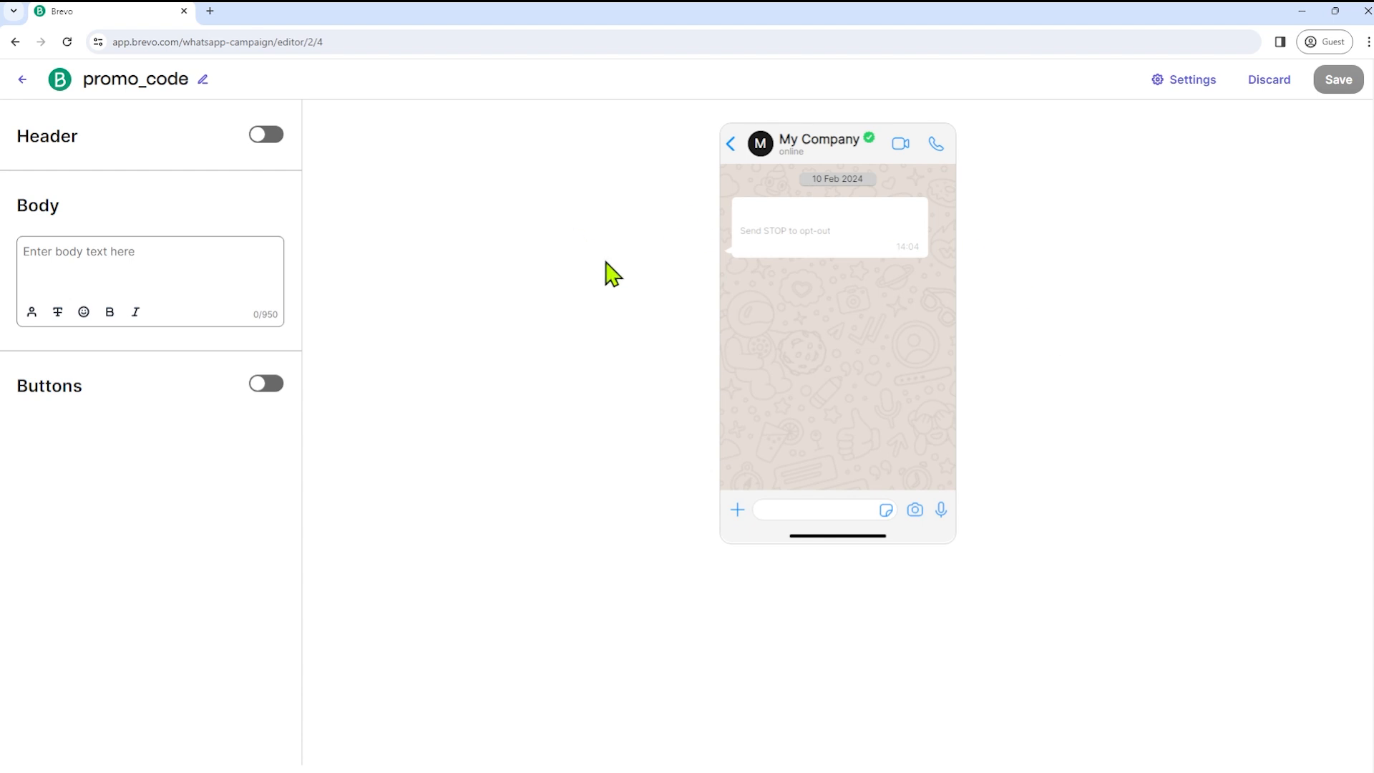
{"action": "left_click", "coordinate": [278, 146]}
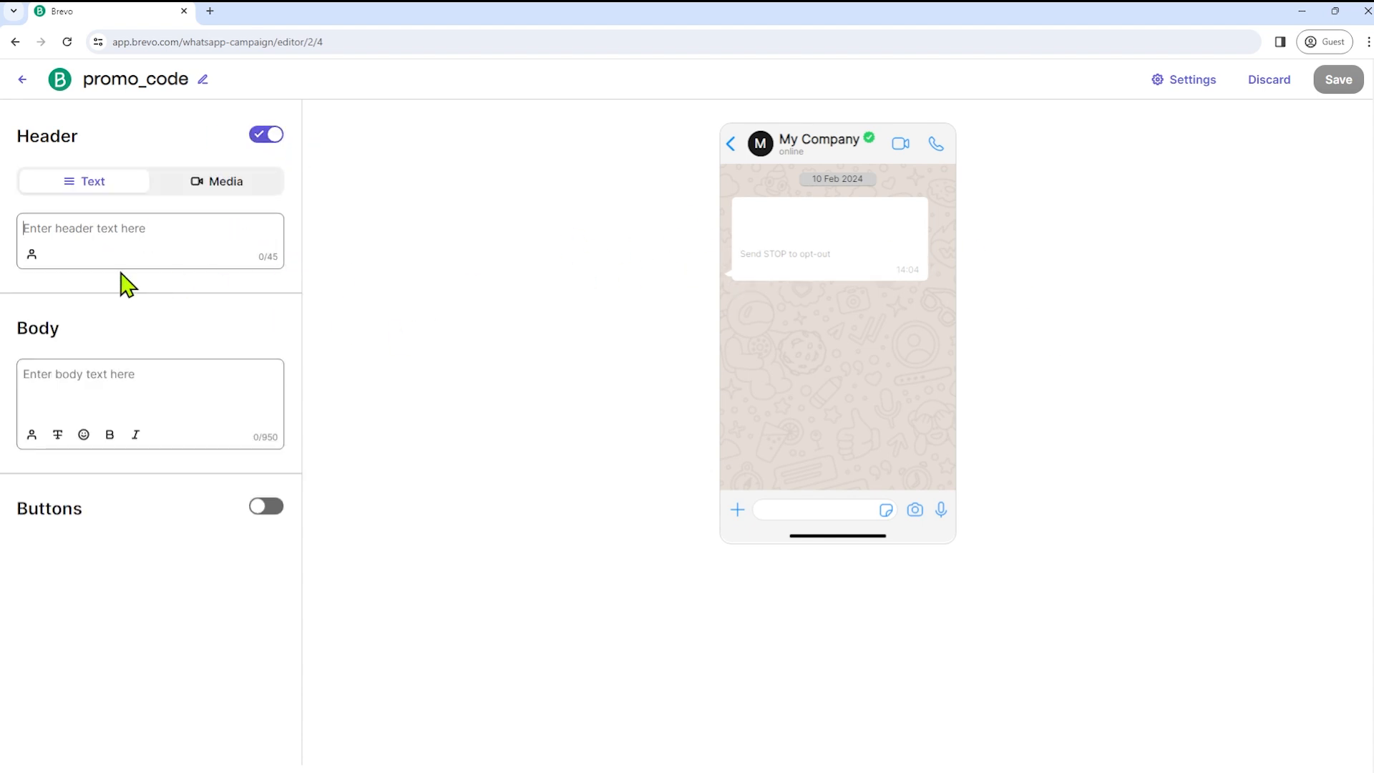
{"action": "left_click", "coordinate": [32, 254]}
{"action": "left_click", "coordinate": [1209, 188]}
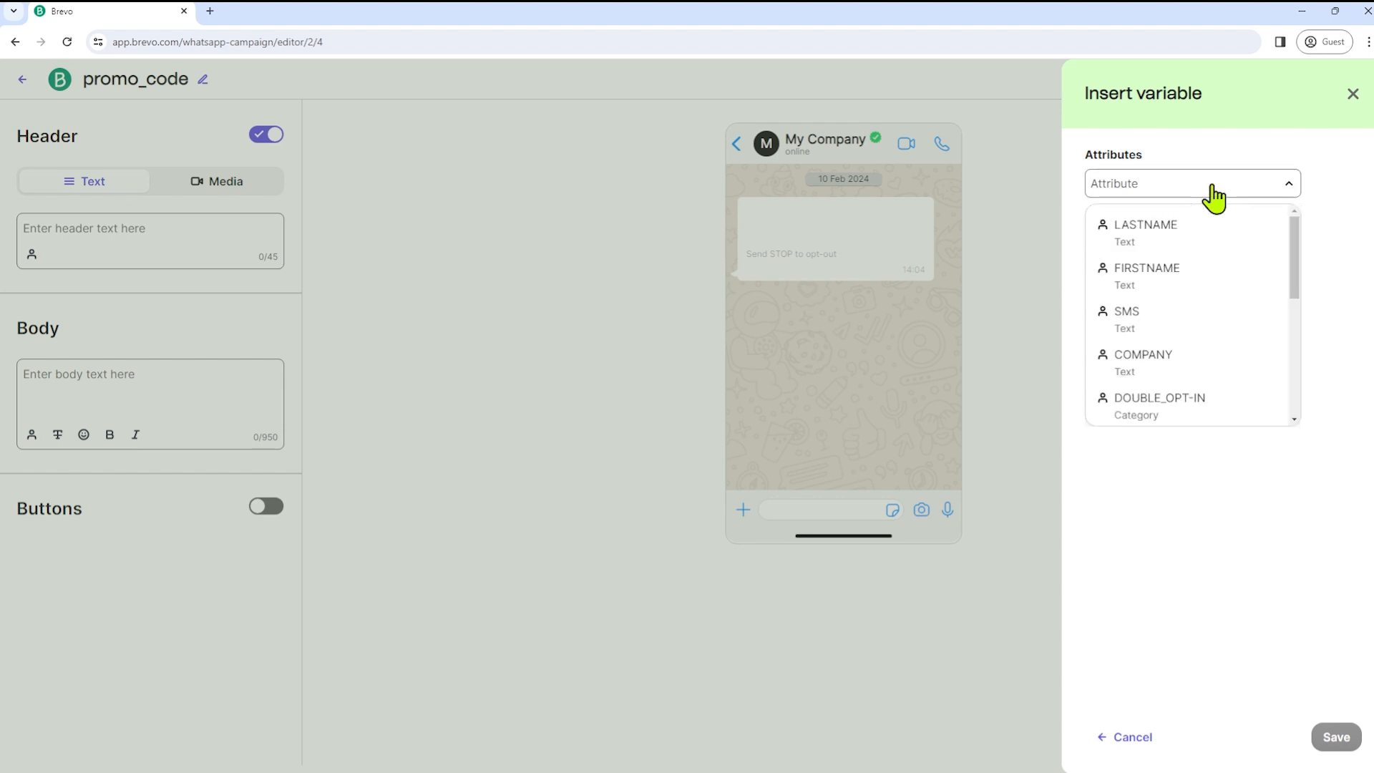
{"action": "left_click", "coordinate": [1190, 268]}
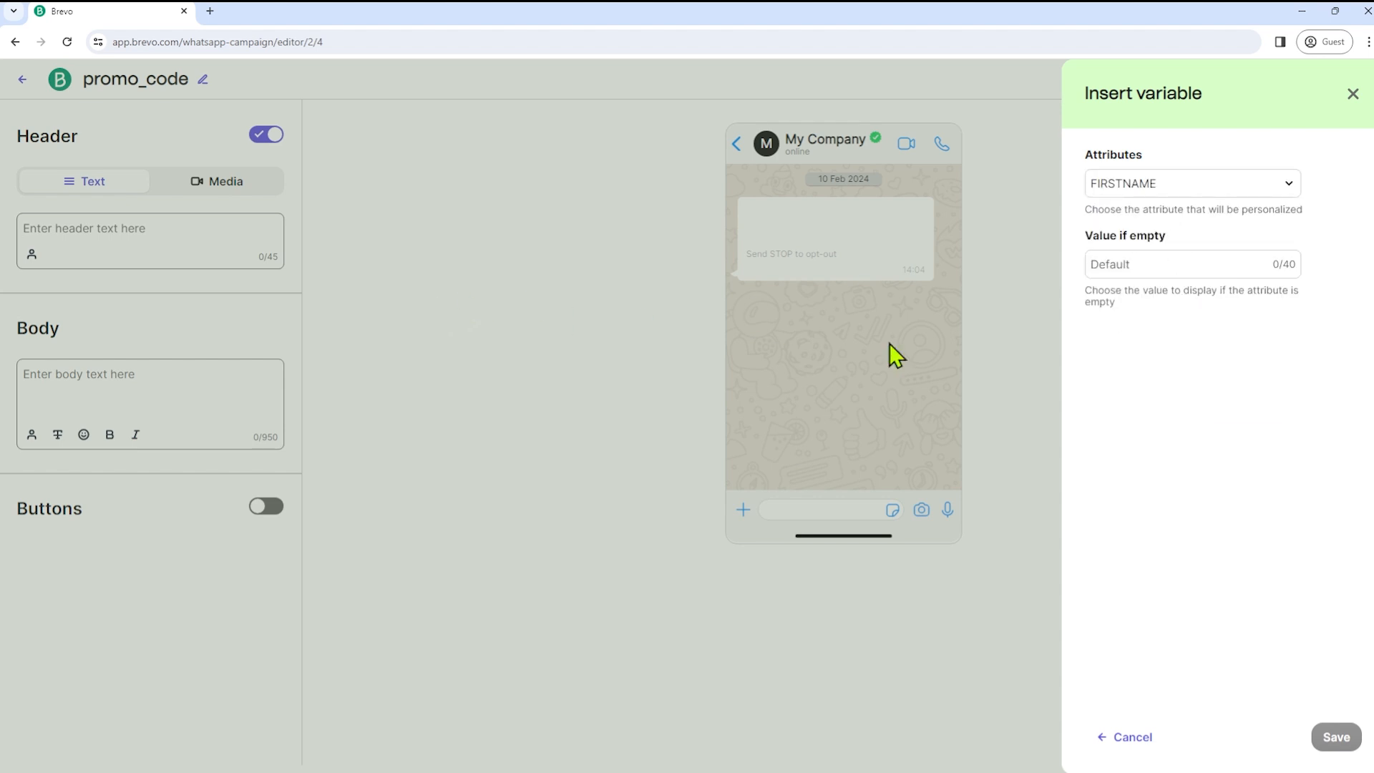
{"action": "left_click", "coordinate": [1168, 267]}
{"action": "type", "text": "FRIEND"}
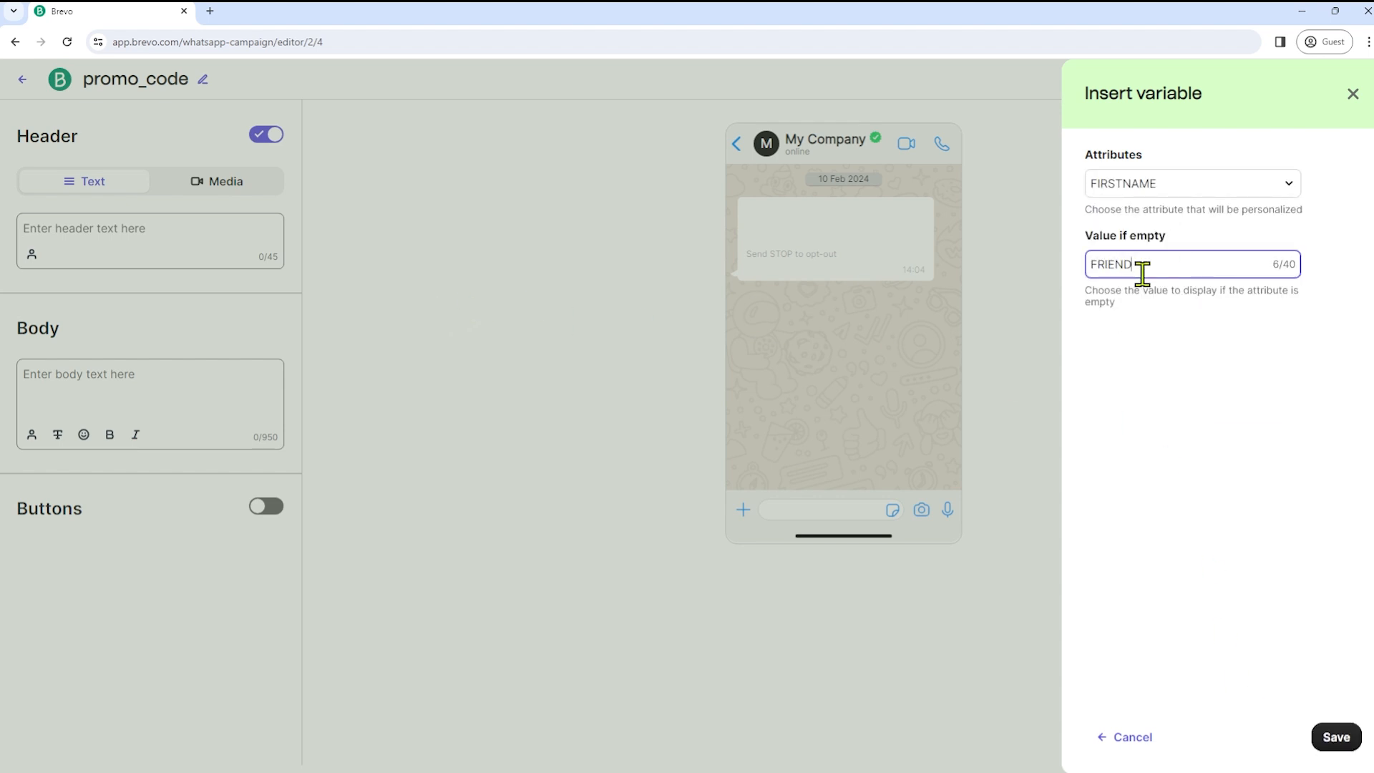
{"action": "left_click", "coordinate": [1324, 736]}
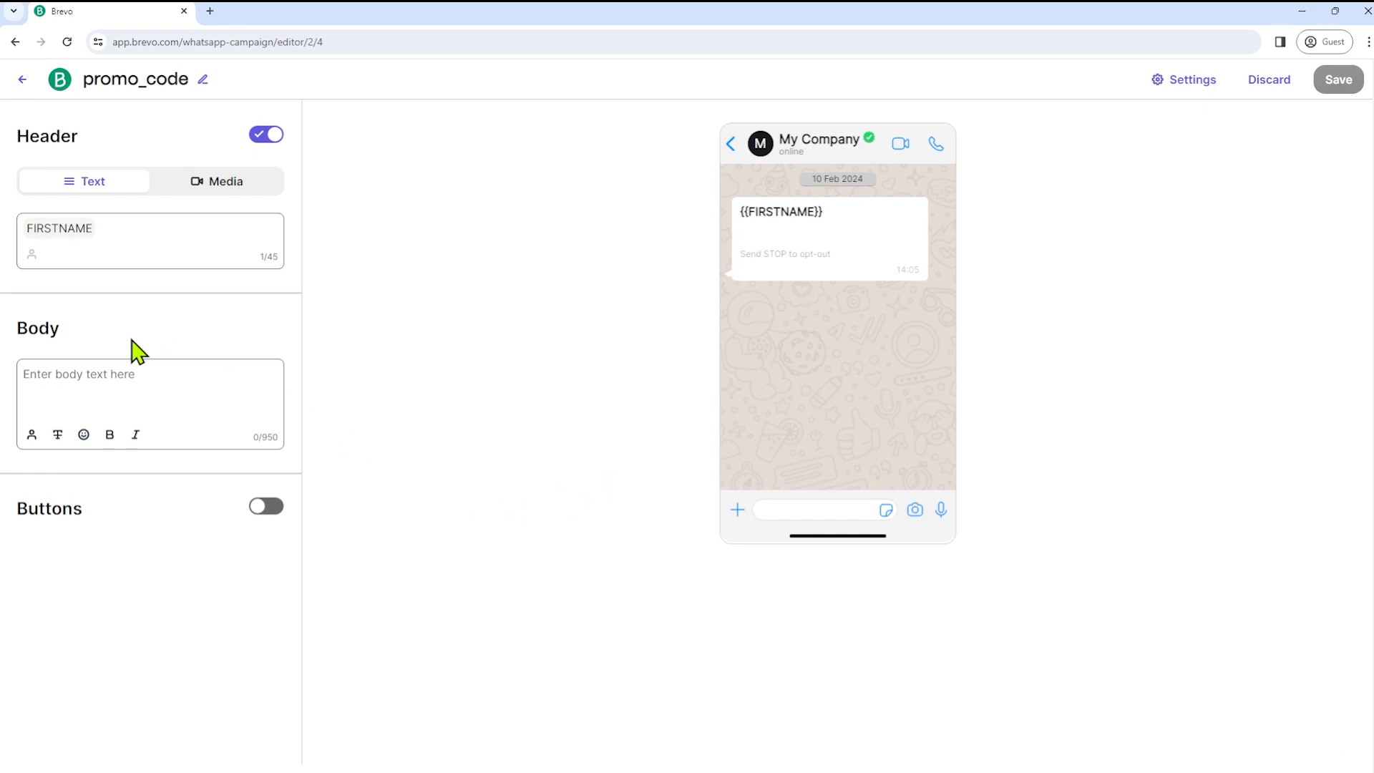
- Type placeholder body text and switch on buttons
{"action": "left_click", "coordinate": [72, 390]}
{"action": "type", "text": "HJGJFDFGNFGHDHDH"}
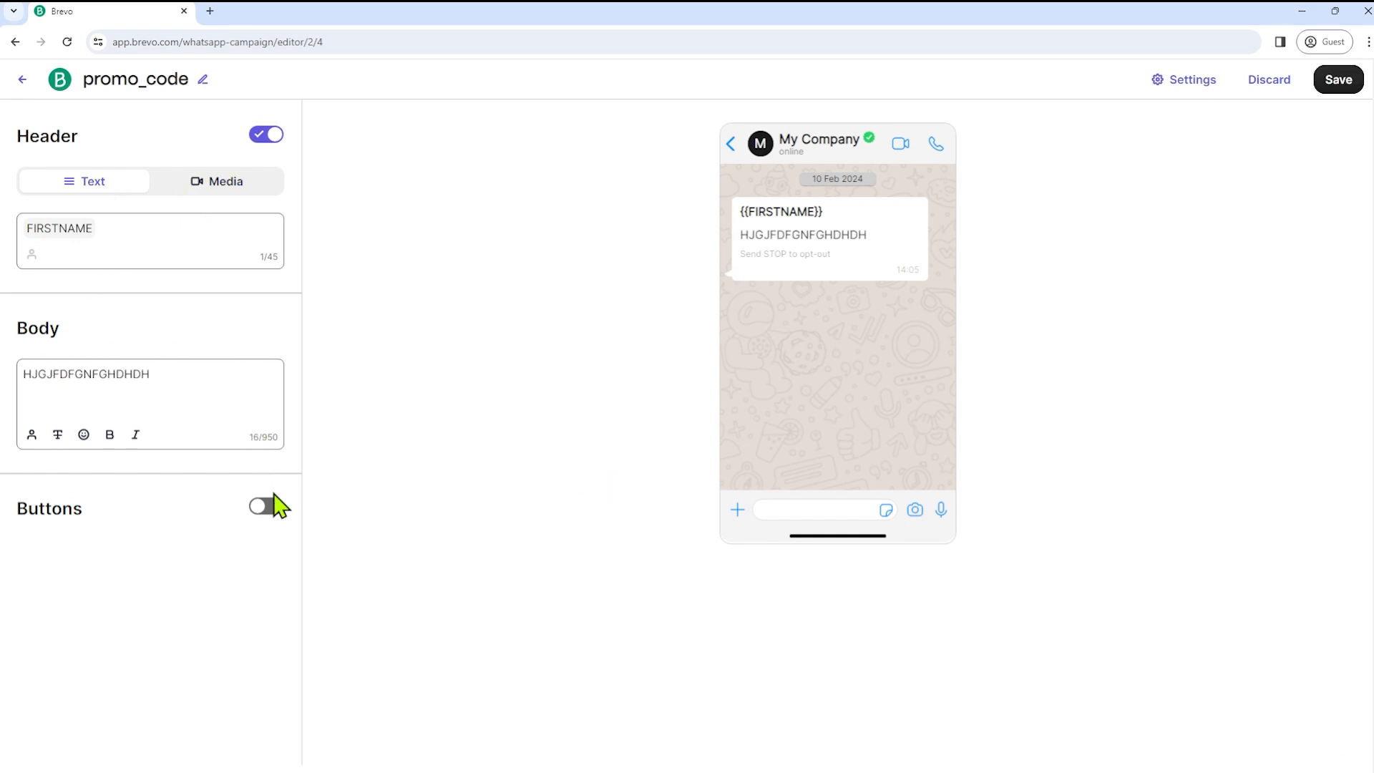
{"action": "left_click", "coordinate": [270, 507]}
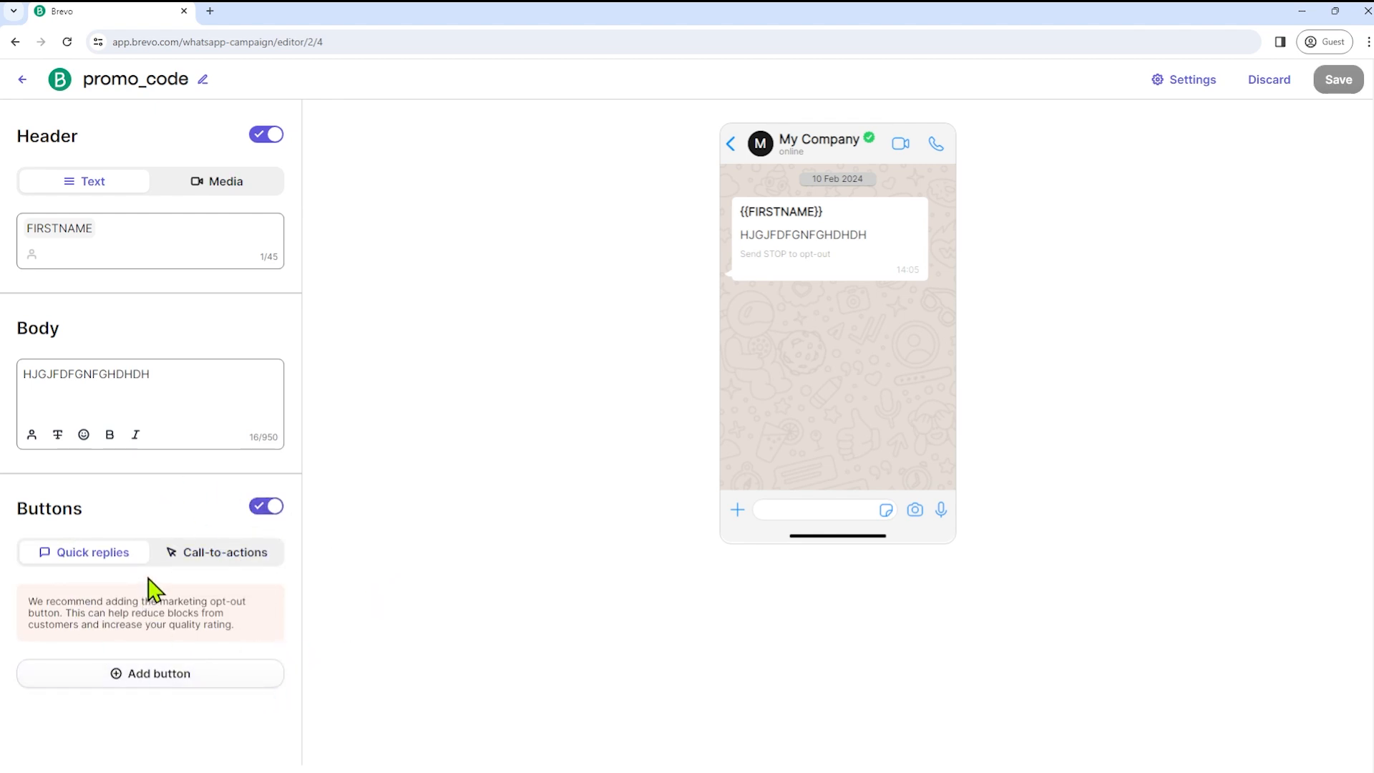
- Add Stop promotions and 'buy now' quick-reply buttons, then save the template
{"action": "left_click", "coordinate": [144, 680]}
{"action": "scroll", "coordinate": [177, 641], "scroll_direction": "down", "scroll_amount": 2}
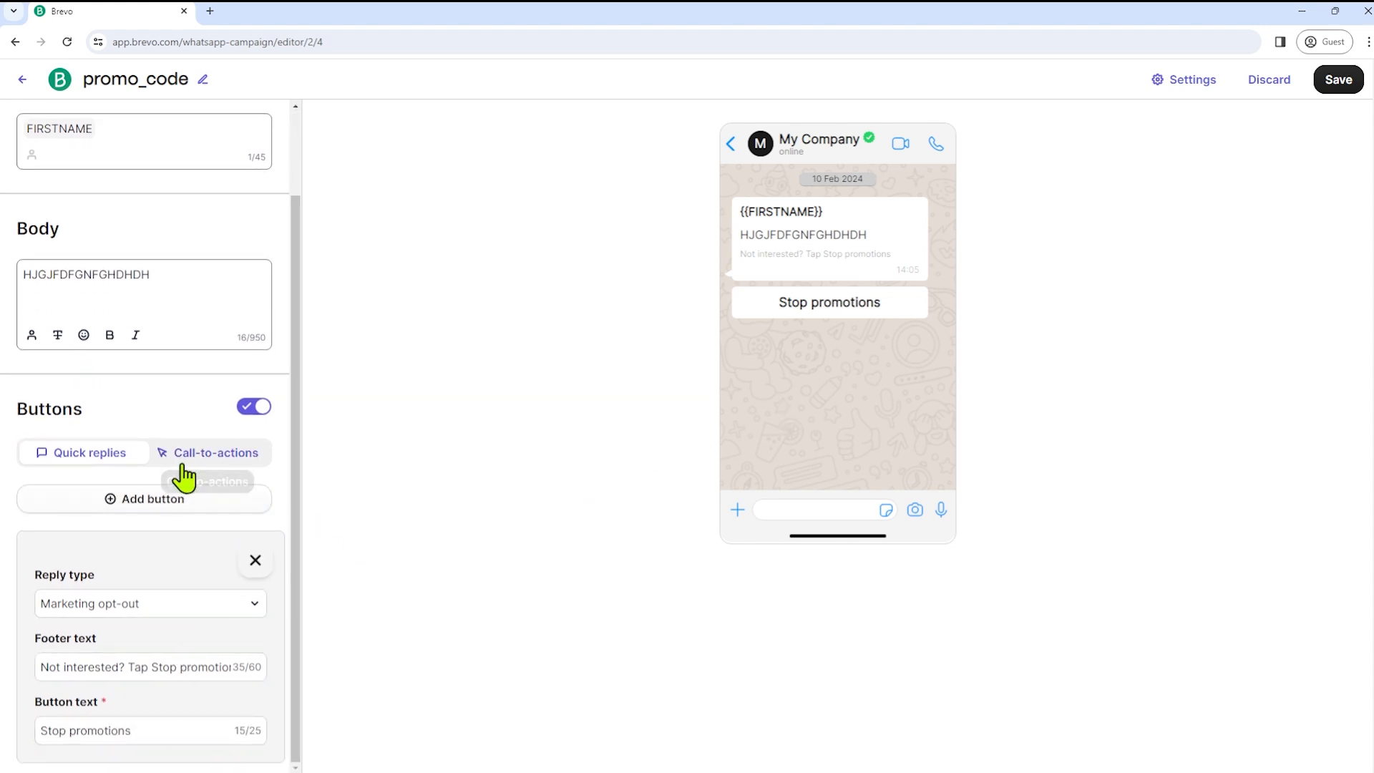
{"action": "left_click", "coordinate": [150, 503]}
{"action": "left_click", "coordinate": [127, 667]}
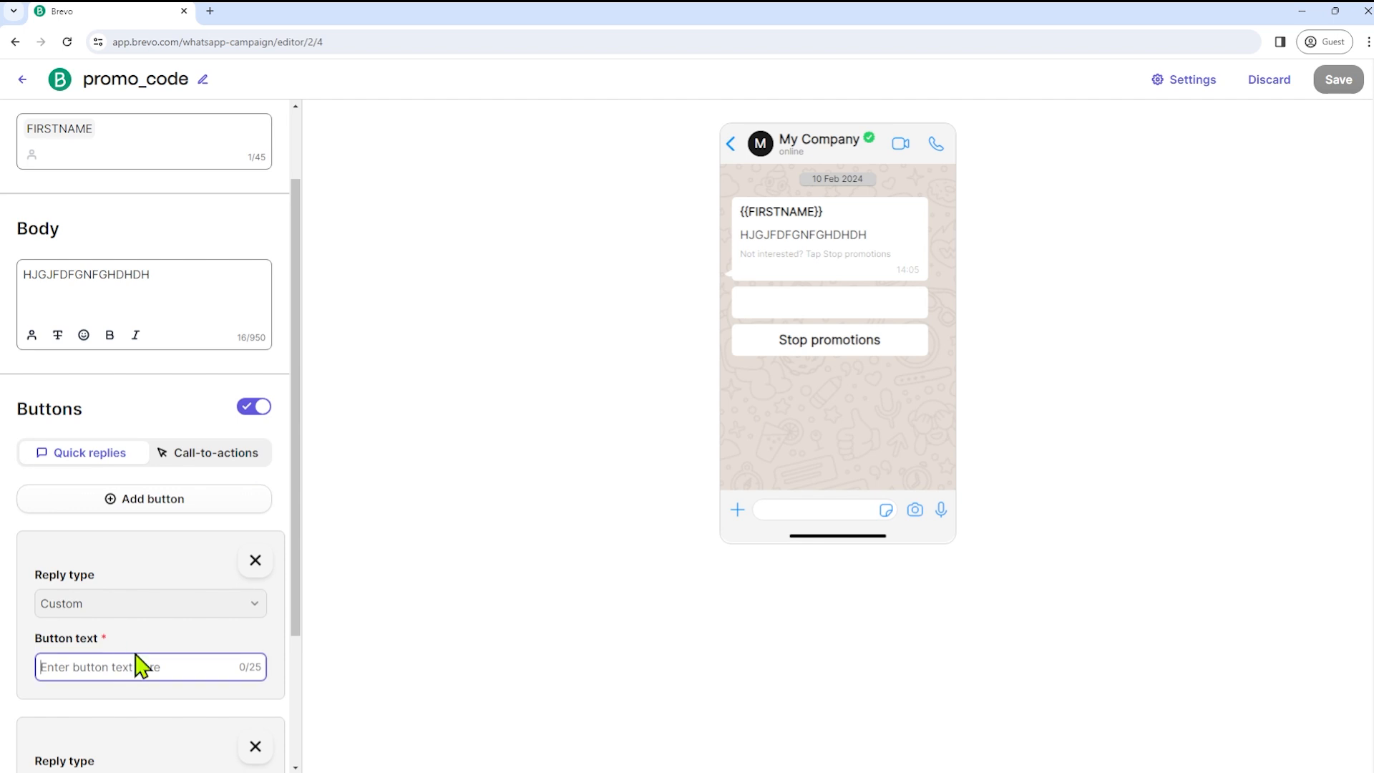
{"action": "type", "text": "buy now"}
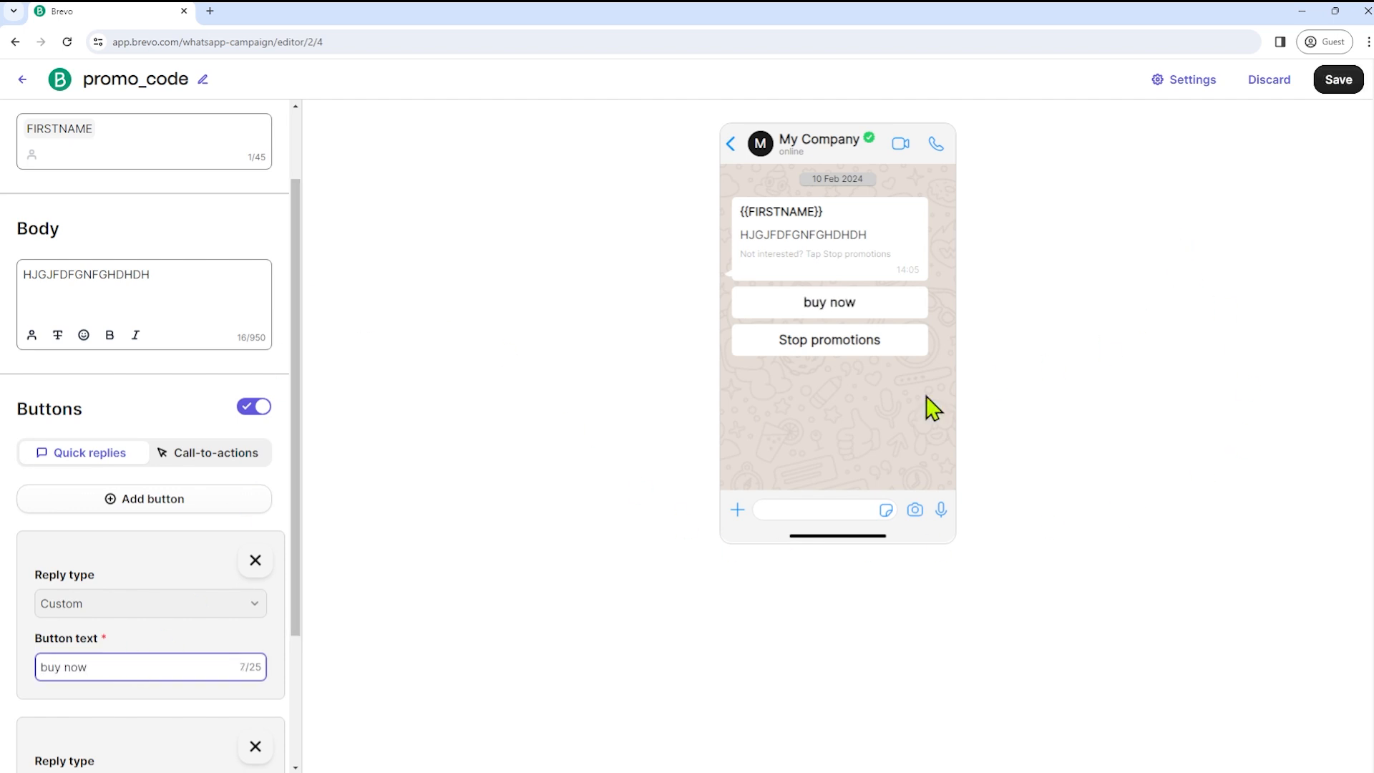
{"action": "left_click", "coordinate": [1337, 81]}
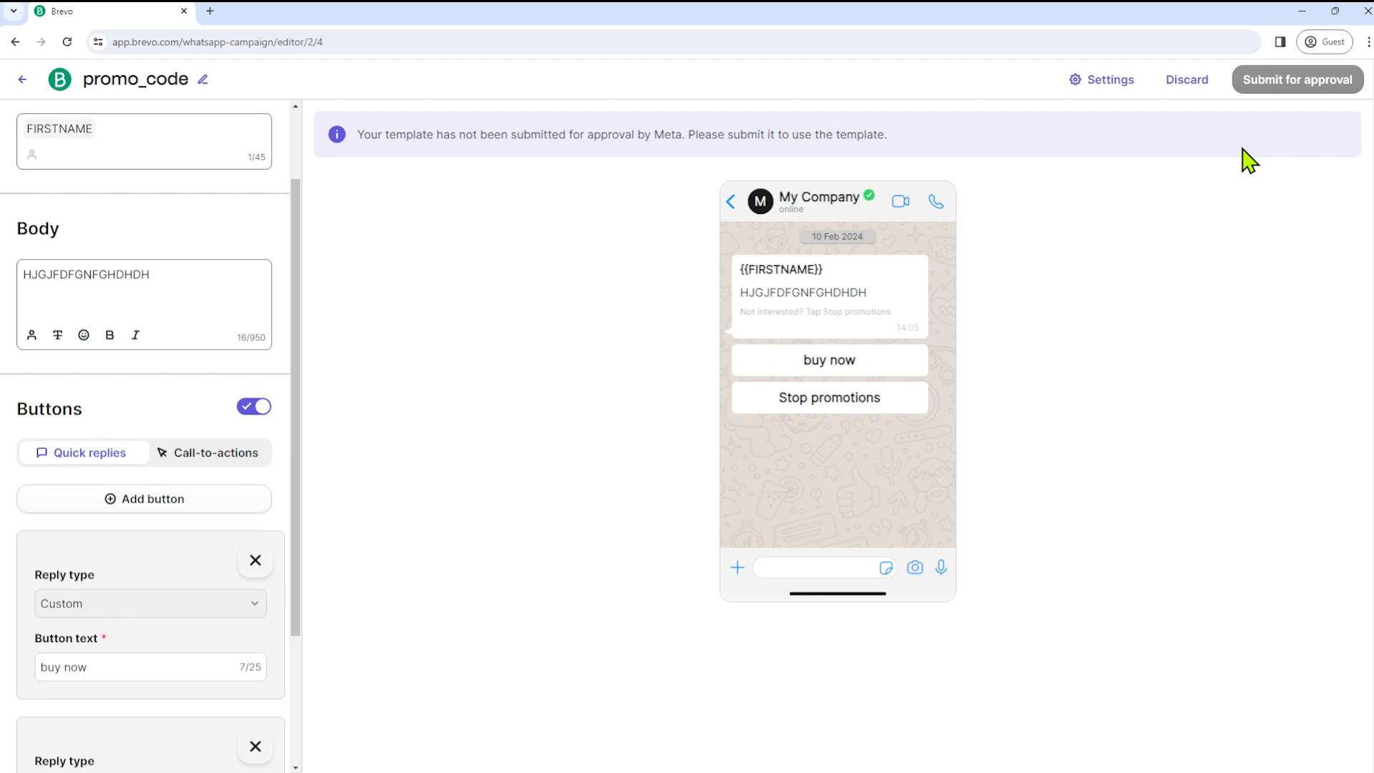
- Create a classic-editor automation named 'Send email right away' with a placeholder description
{"action": "left_click", "coordinate": [118, 483]}
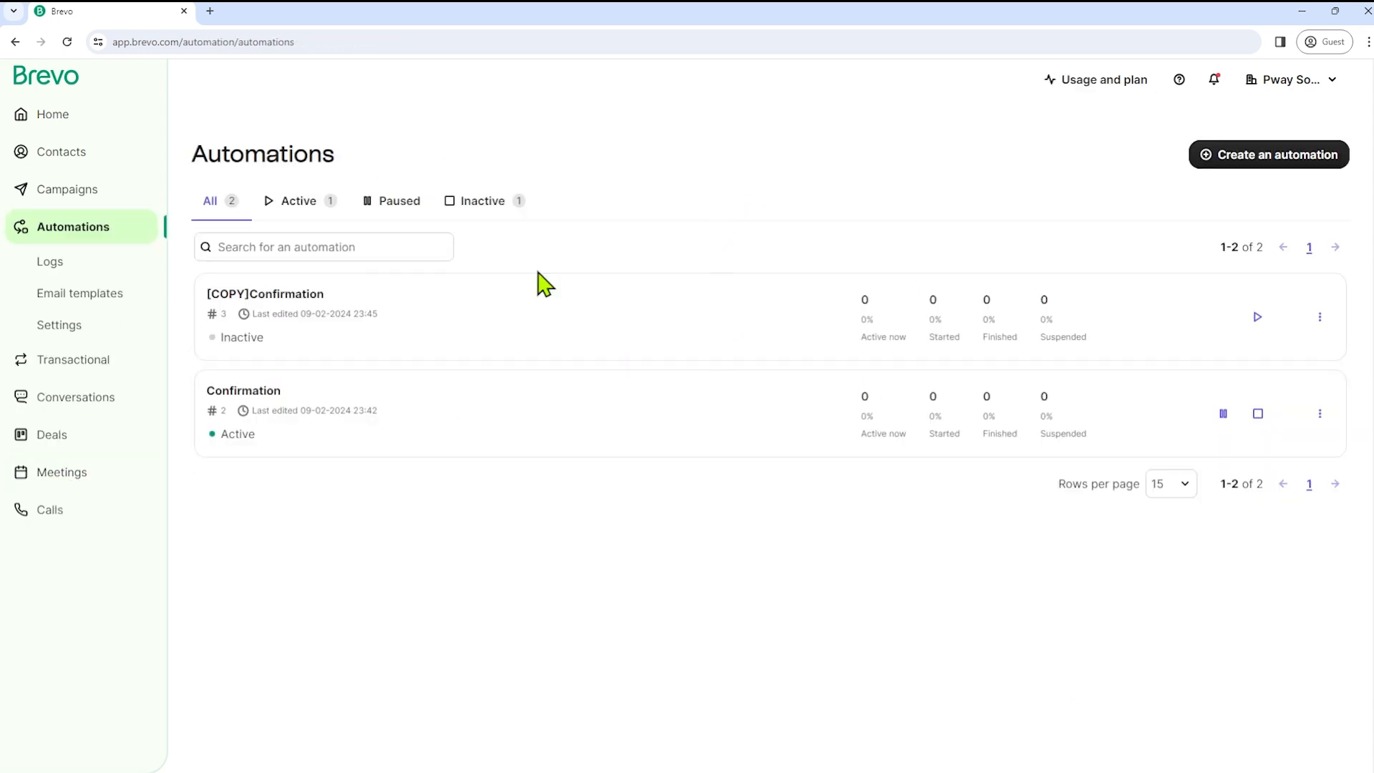
{"action": "left_click", "coordinate": [1268, 154]}
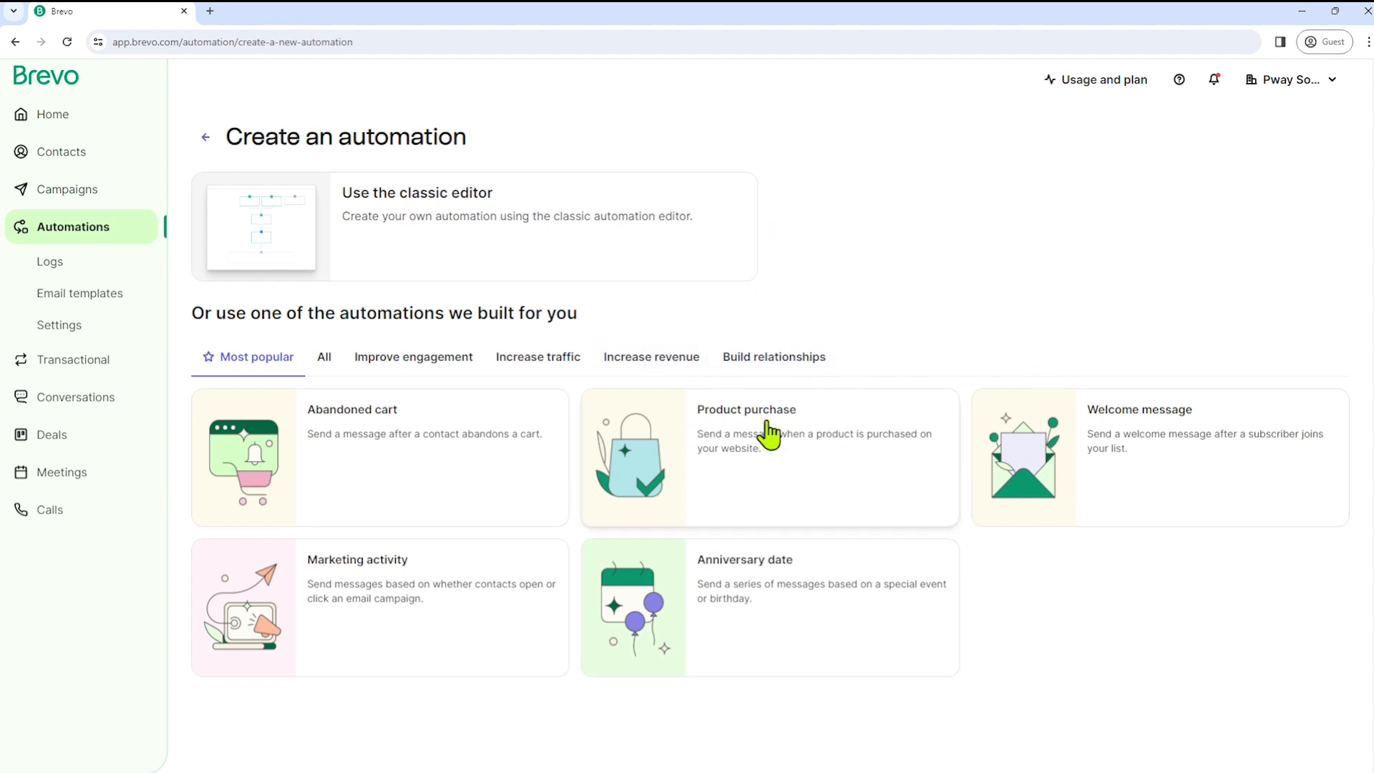
{"action": "left_click", "coordinate": [397, 228]}
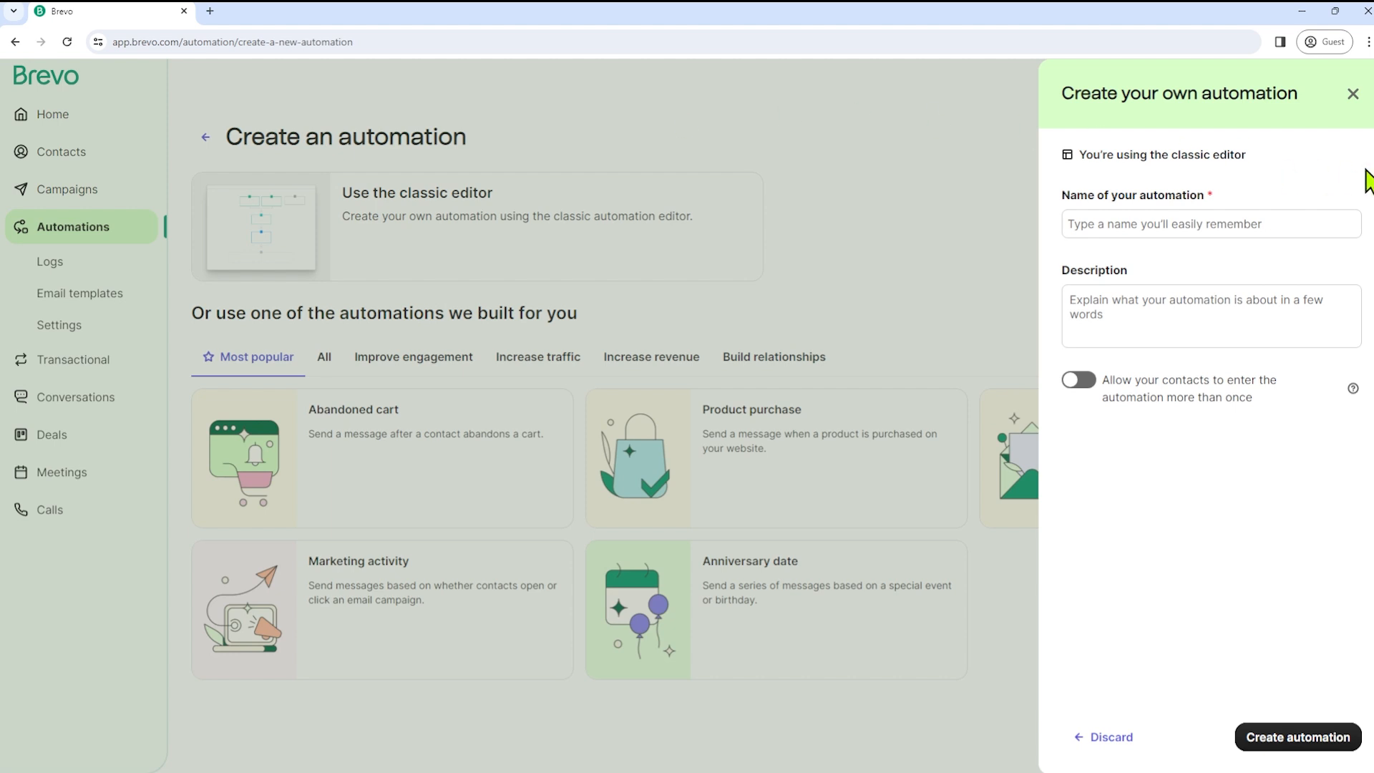
{"action": "left_click", "coordinate": [1214, 233]}
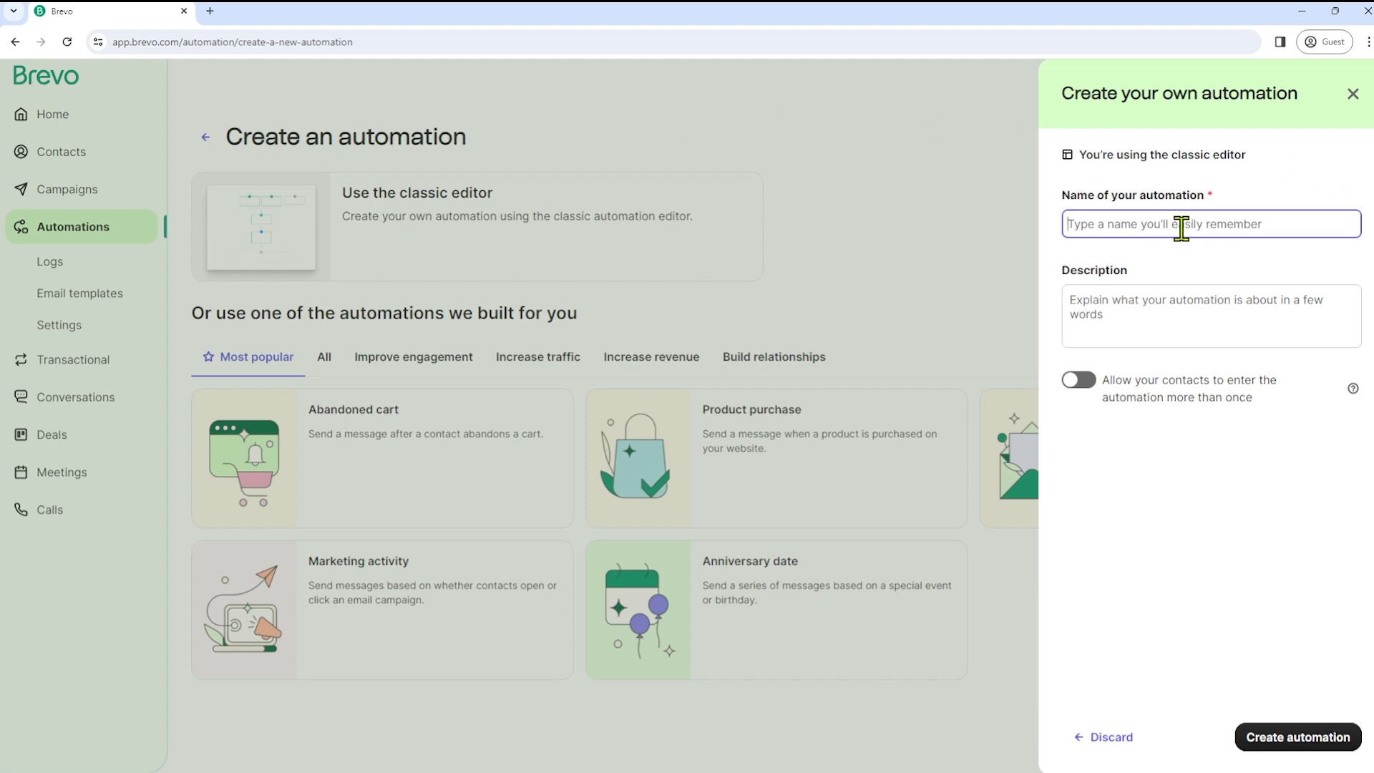
{"action": "type", "text": "Send email ri"}
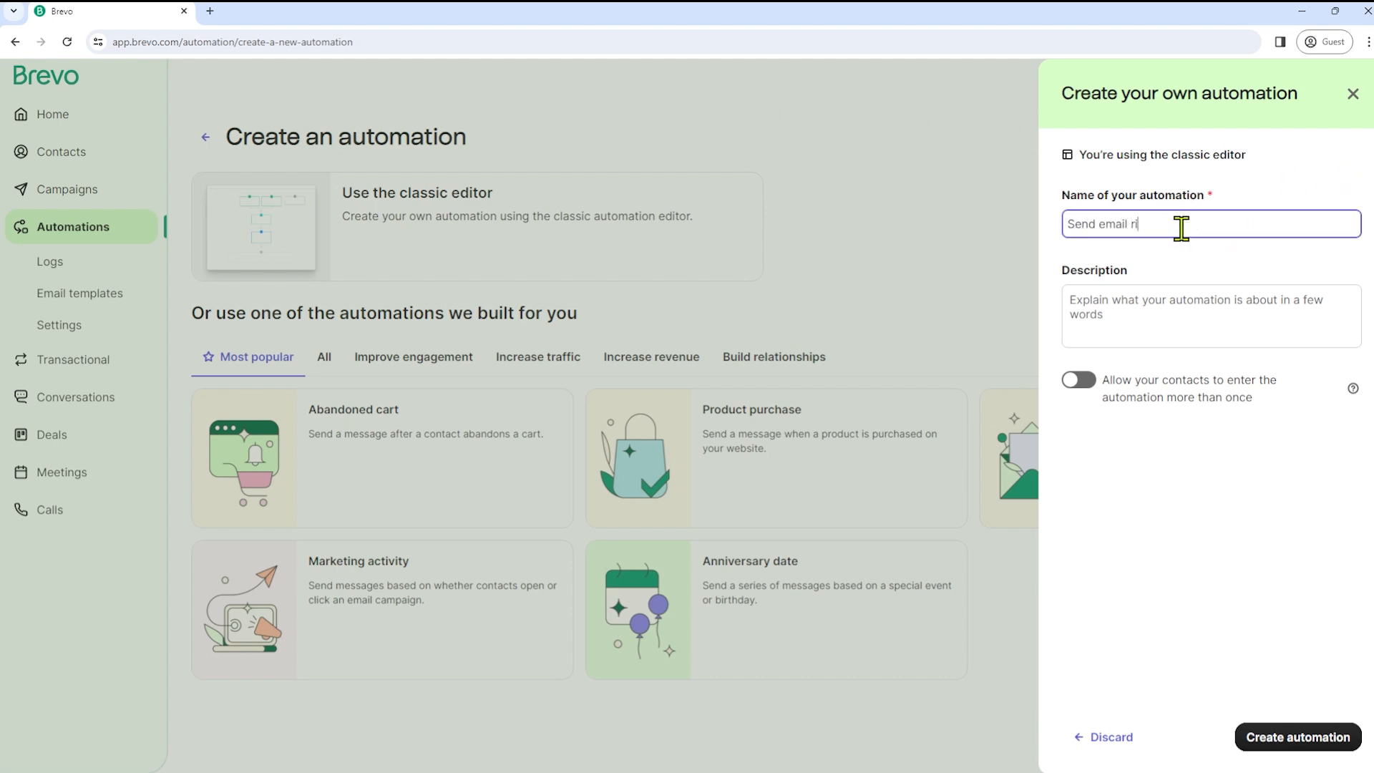
{"action": "type", "text": "ght away"}
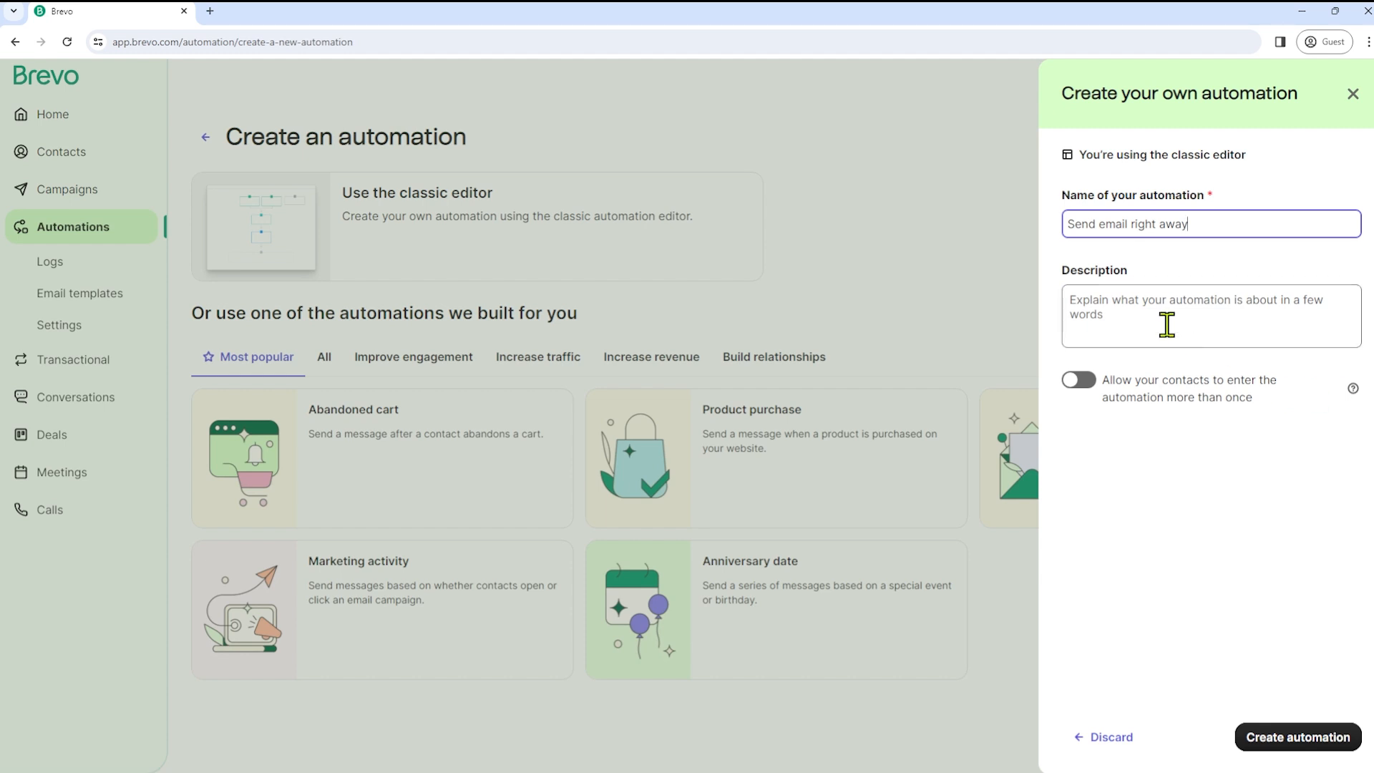
{"action": "left_click", "coordinate": [1166, 324]}
{"action": "type", "text": "jkgkgkggghj"}
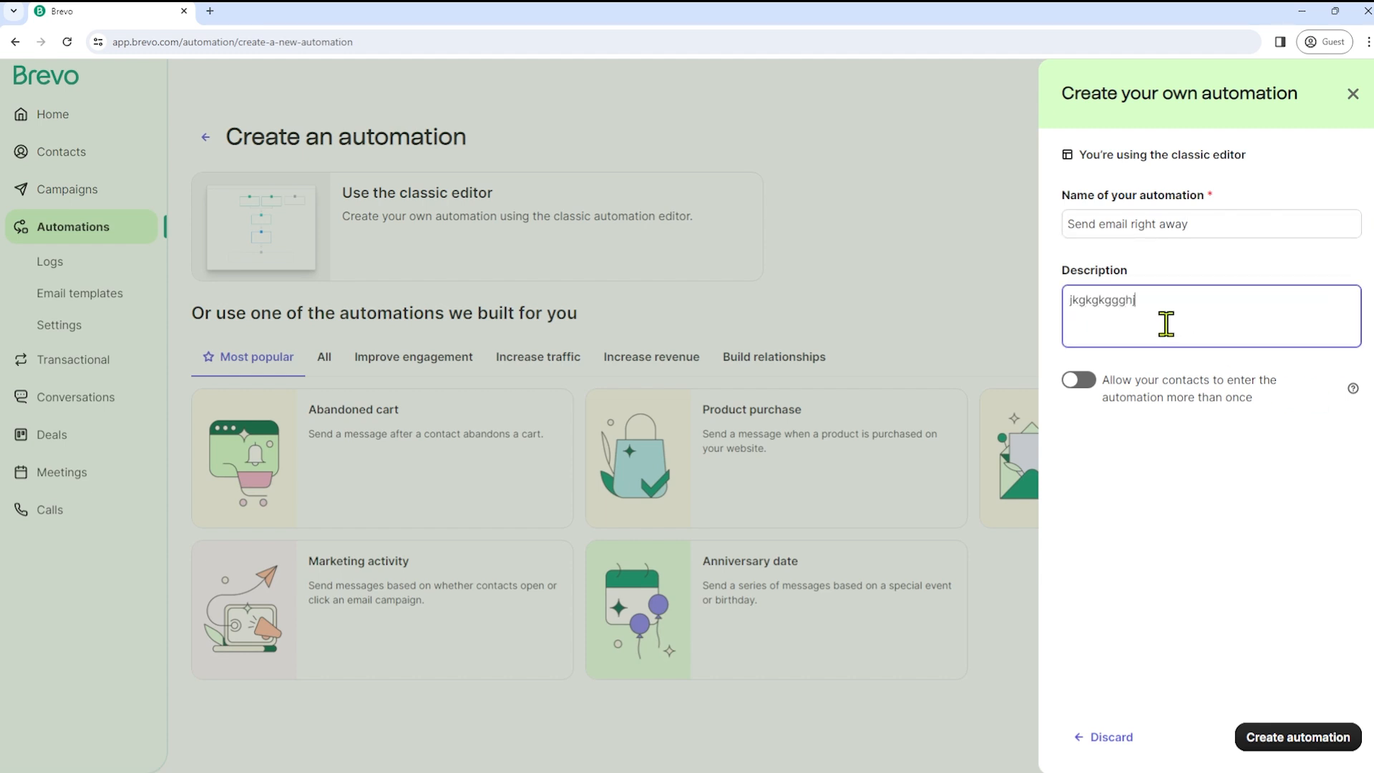
{"action": "left_click", "coordinate": [1282, 747]}
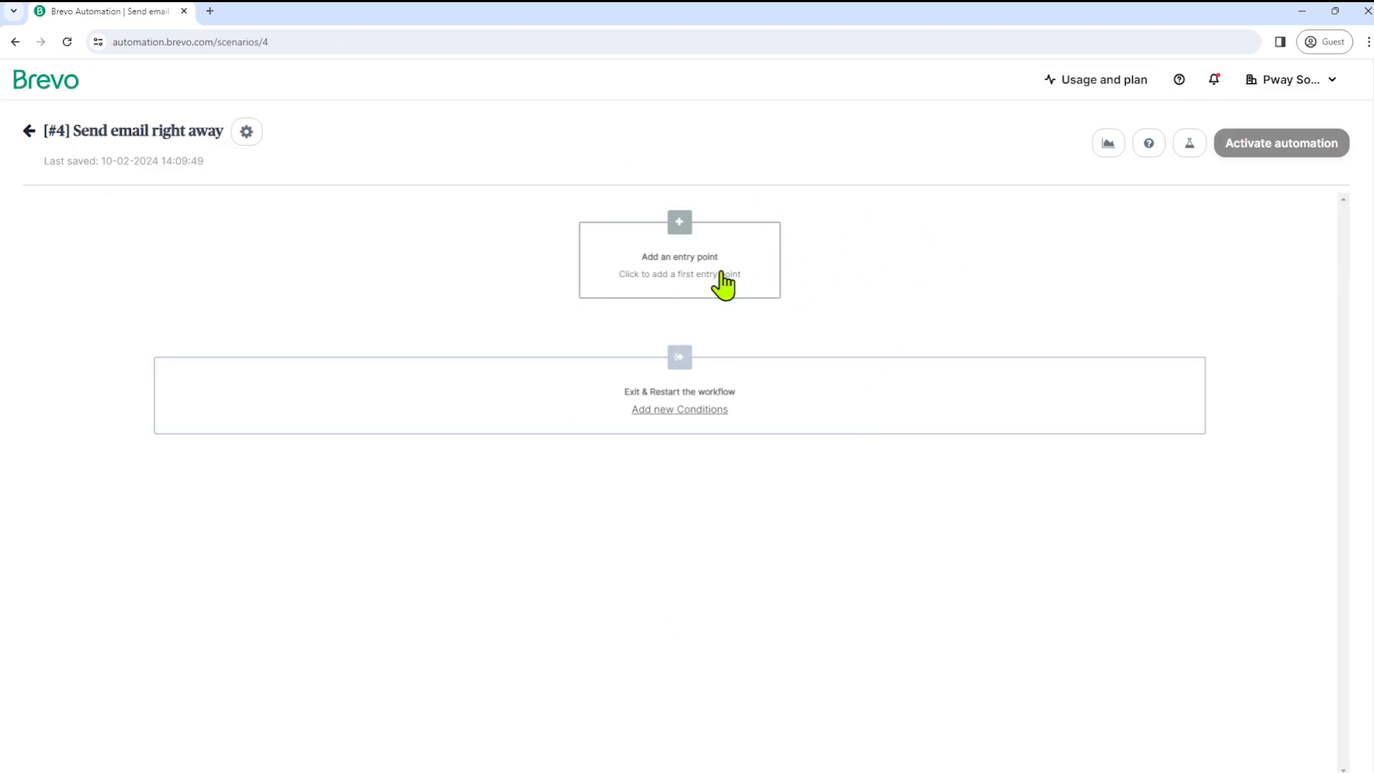
- Set the workflow's entry point to 'A Contact Submits a Form' using New Sub Form
{"action": "left_click", "coordinate": [684, 223]}
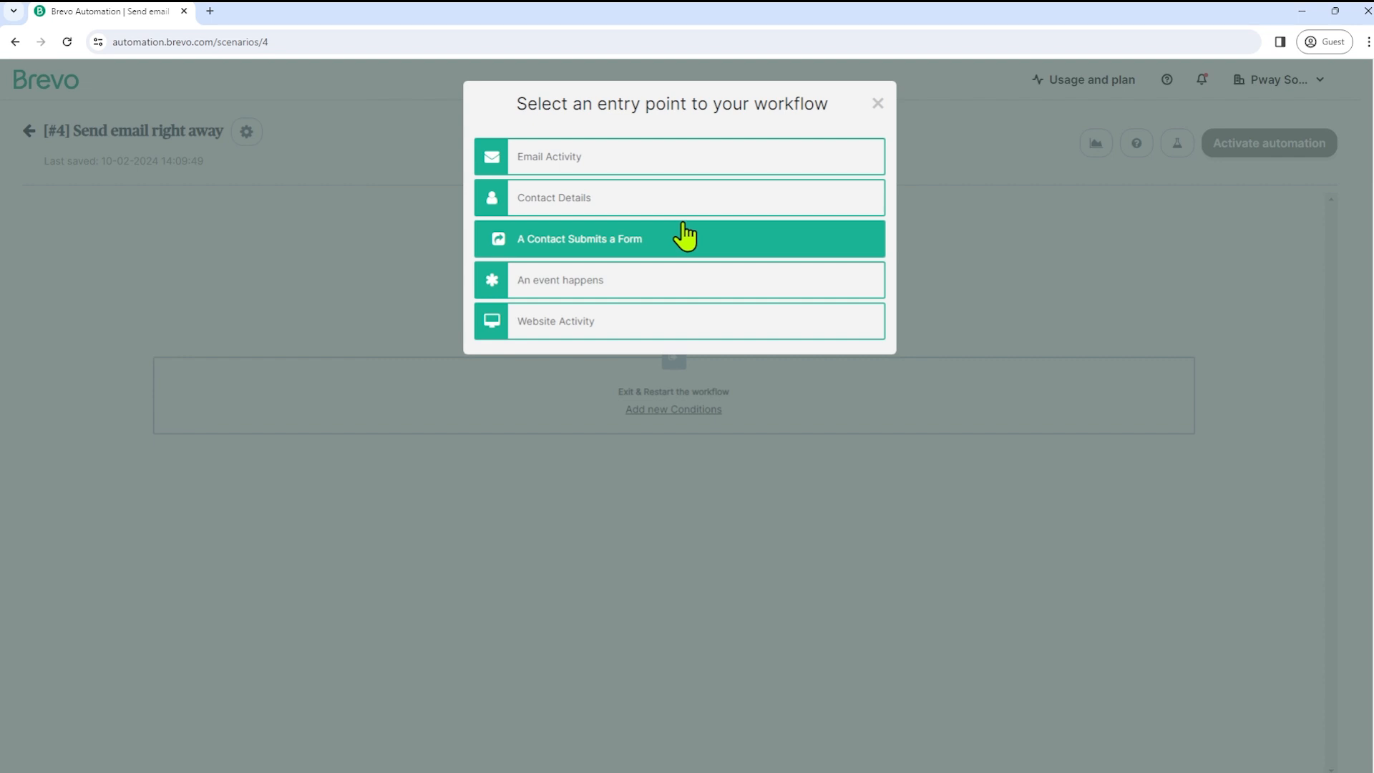
{"action": "left_click", "coordinate": [637, 239]}
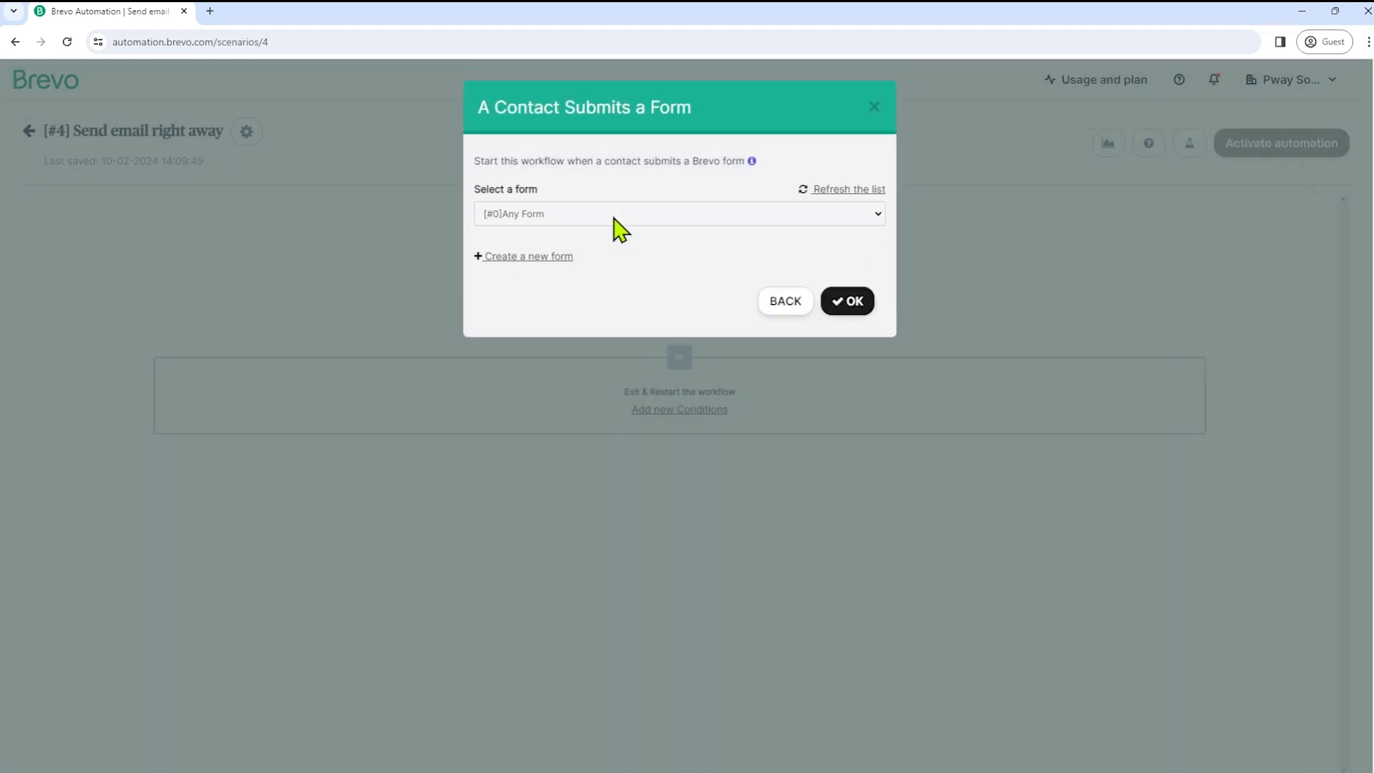
{"action": "left_click", "coordinate": [614, 219]}
{"action": "left_click", "coordinate": [515, 282]}
{"action": "left_click", "coordinate": [855, 304]}
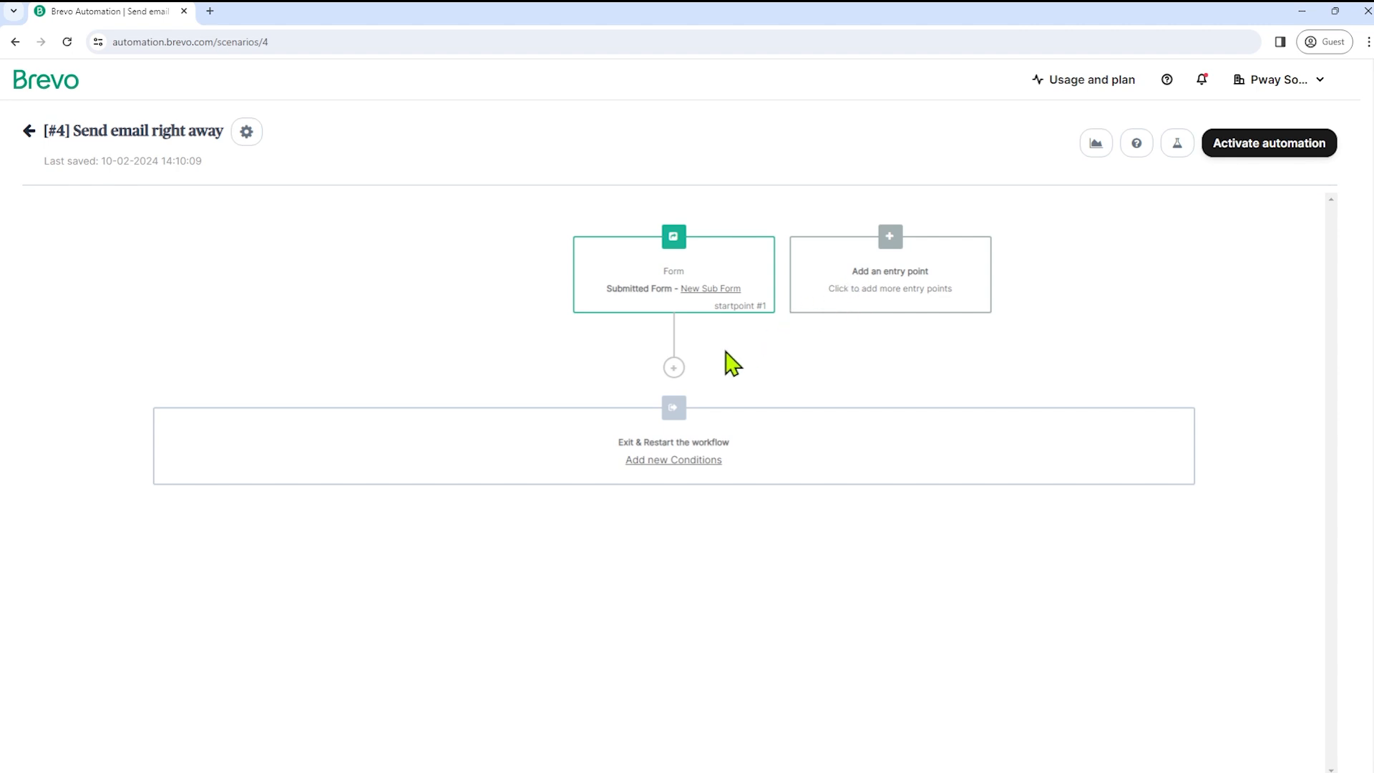
- Add a 'Send an email' step with the Simple confirmation template and activate the automation
{"action": "left_click", "coordinate": [674, 368]}
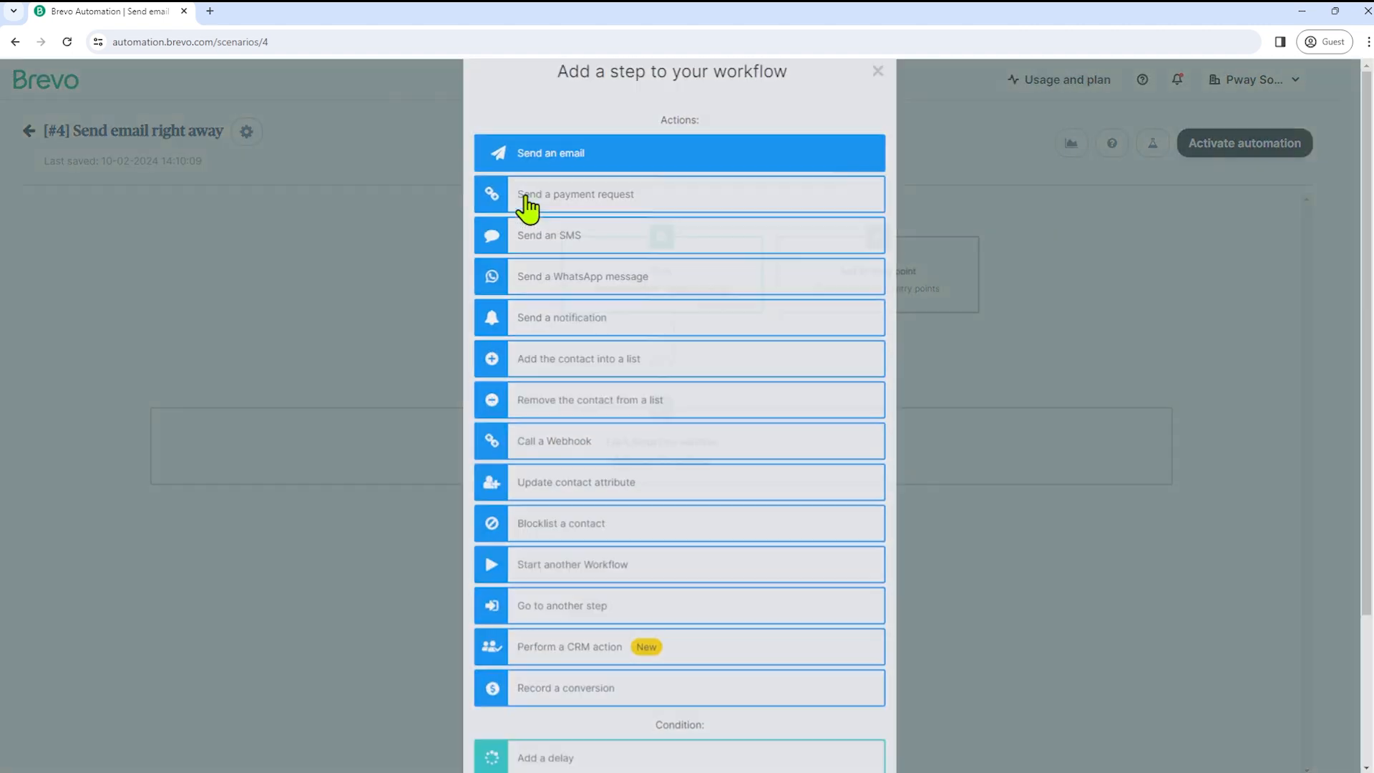
{"action": "left_click", "coordinate": [528, 197]}
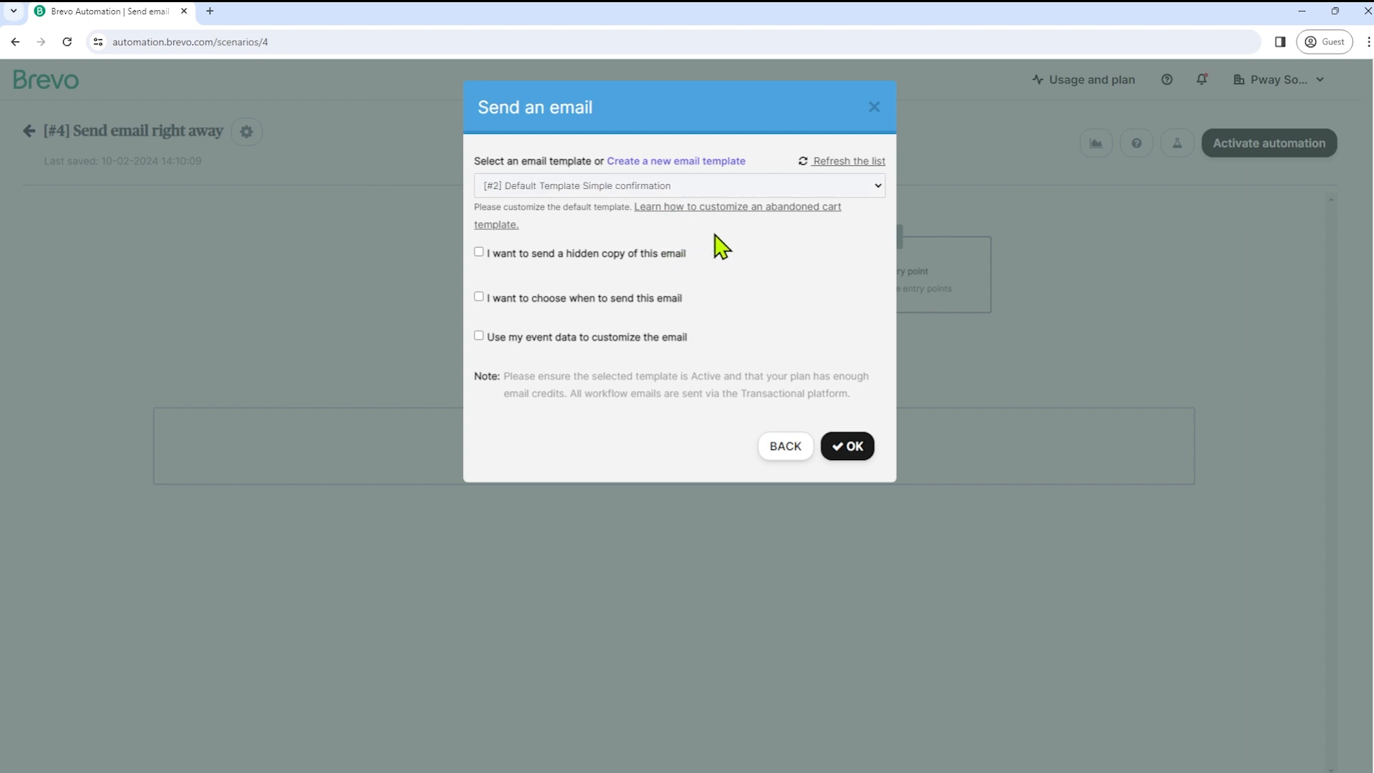
{"action": "left_click", "coordinate": [850, 461]}
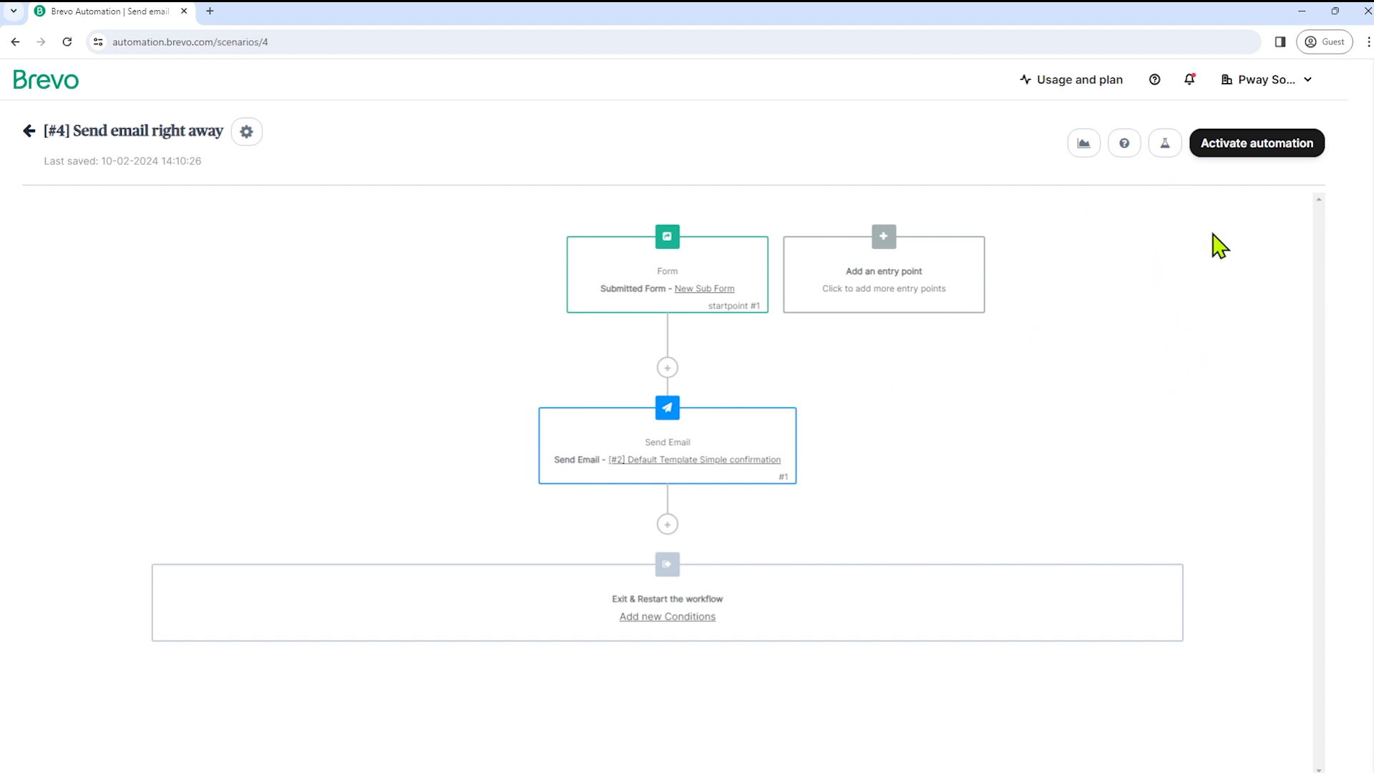
{"action": "left_click", "coordinate": [1230, 147]}
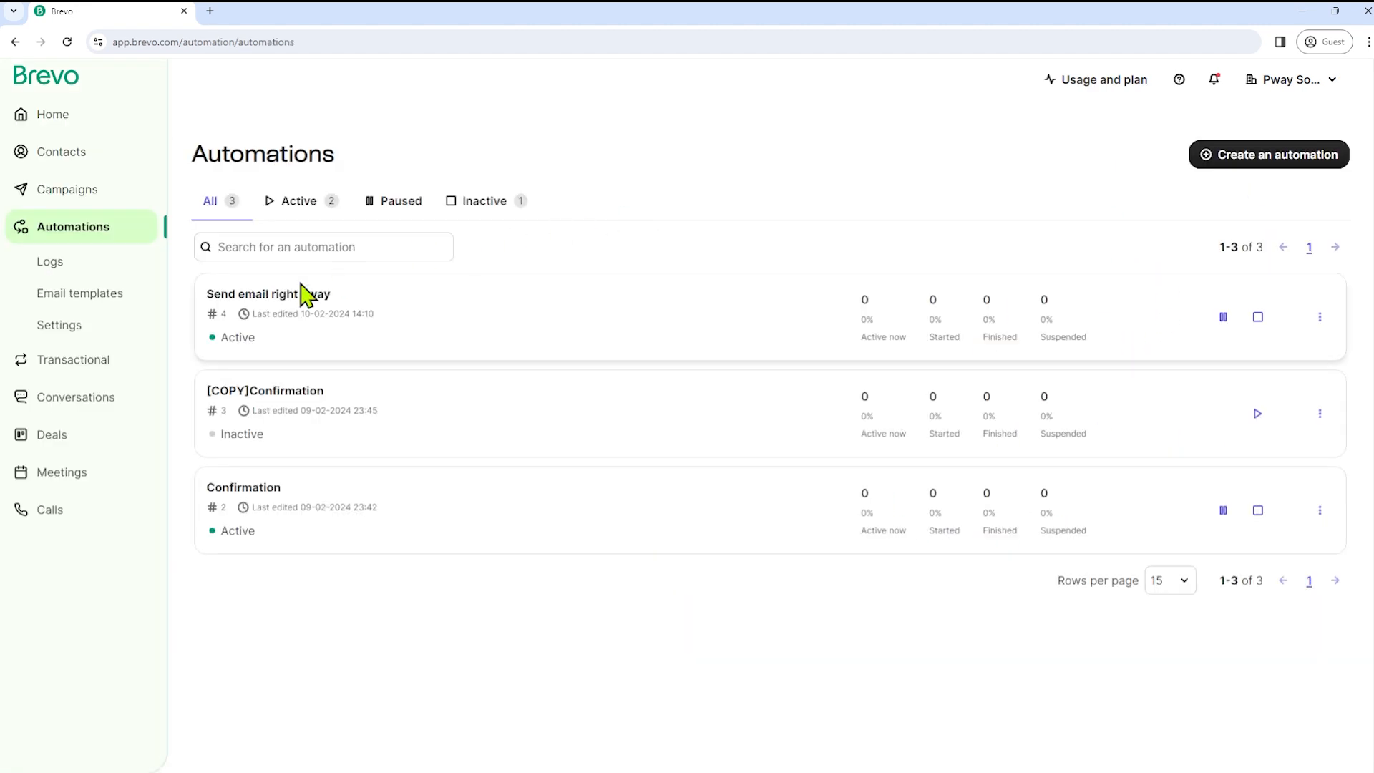
- Go to Transactional to view the SMTP setup with Configuration and Verification marked Done
{"action": "left_click", "coordinate": [63, 365]}
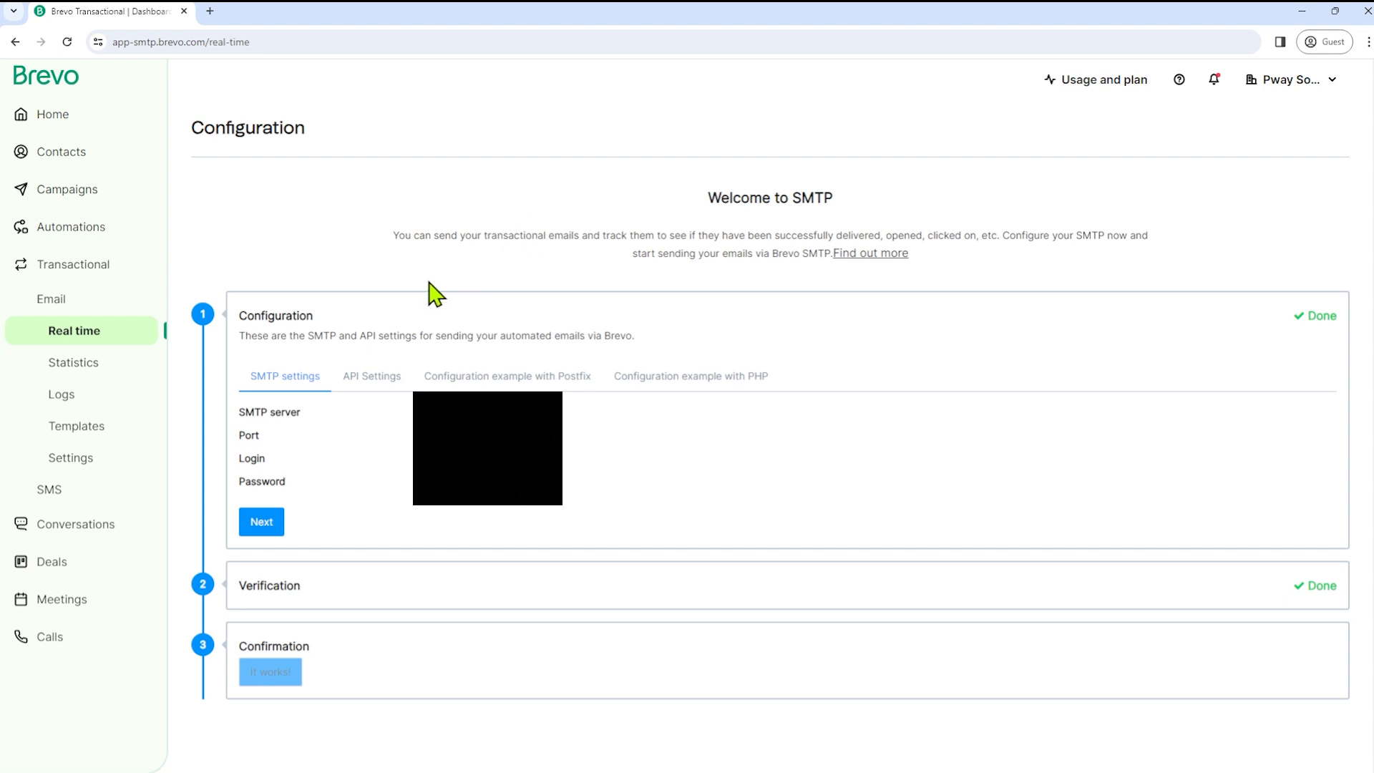
- Go to the Conversations inbox to see the single open Welcome Bot conversation
{"action": "left_click", "coordinate": [48, 536]}
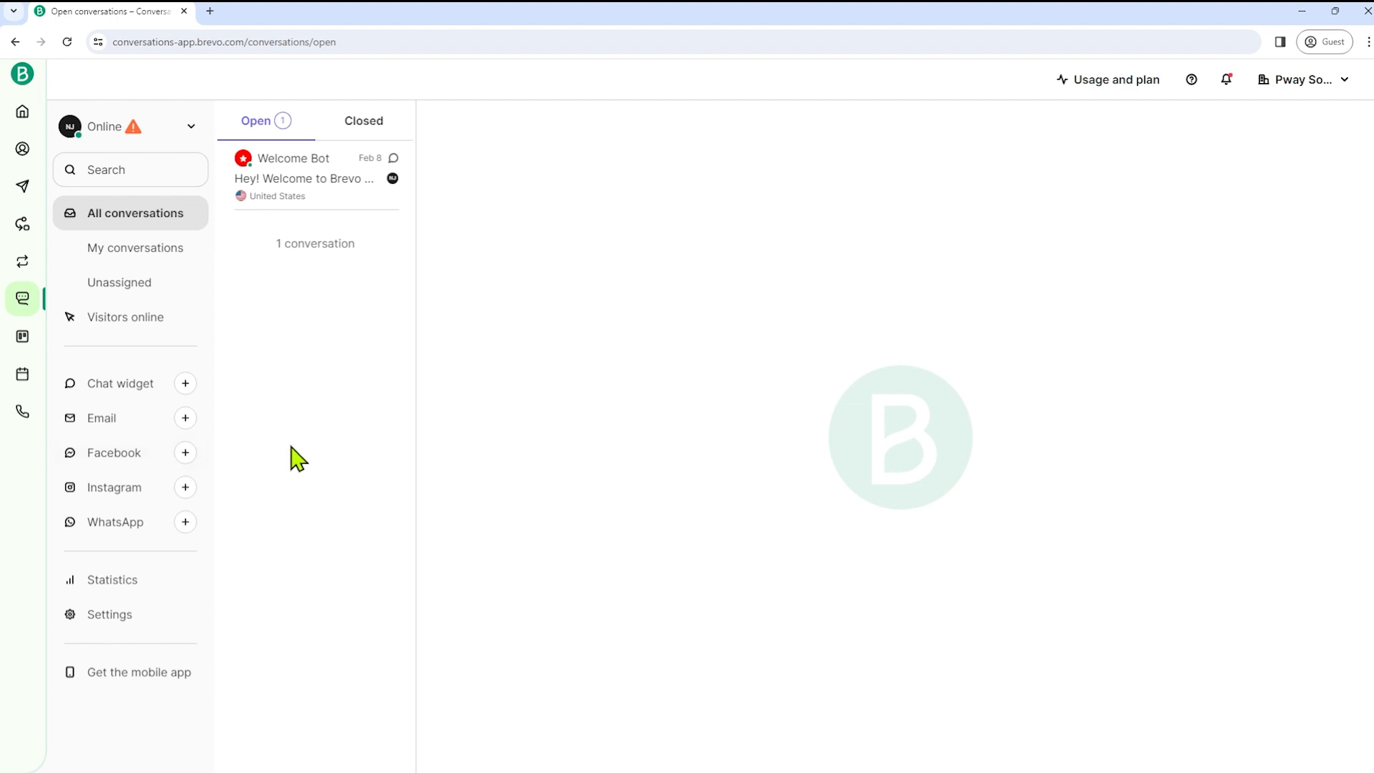
- Go to the Deals Pipeline showing Coaching Sesh ($10,000.00) in the Qualifying stage
{"action": "left_click", "coordinate": [20, 342]}
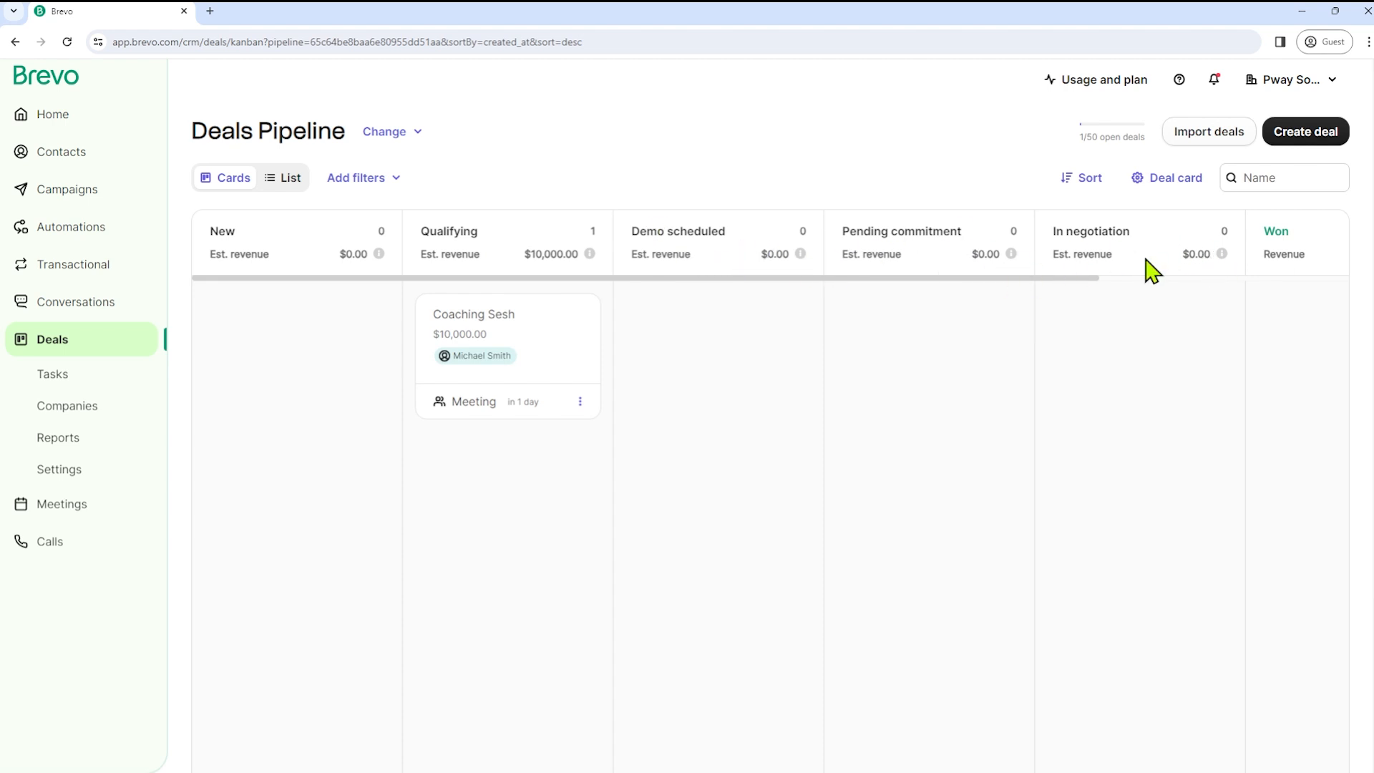
{"action": "left_click_drag", "start_coordinate": [1093, 278], "coordinate": [1328, 279]}
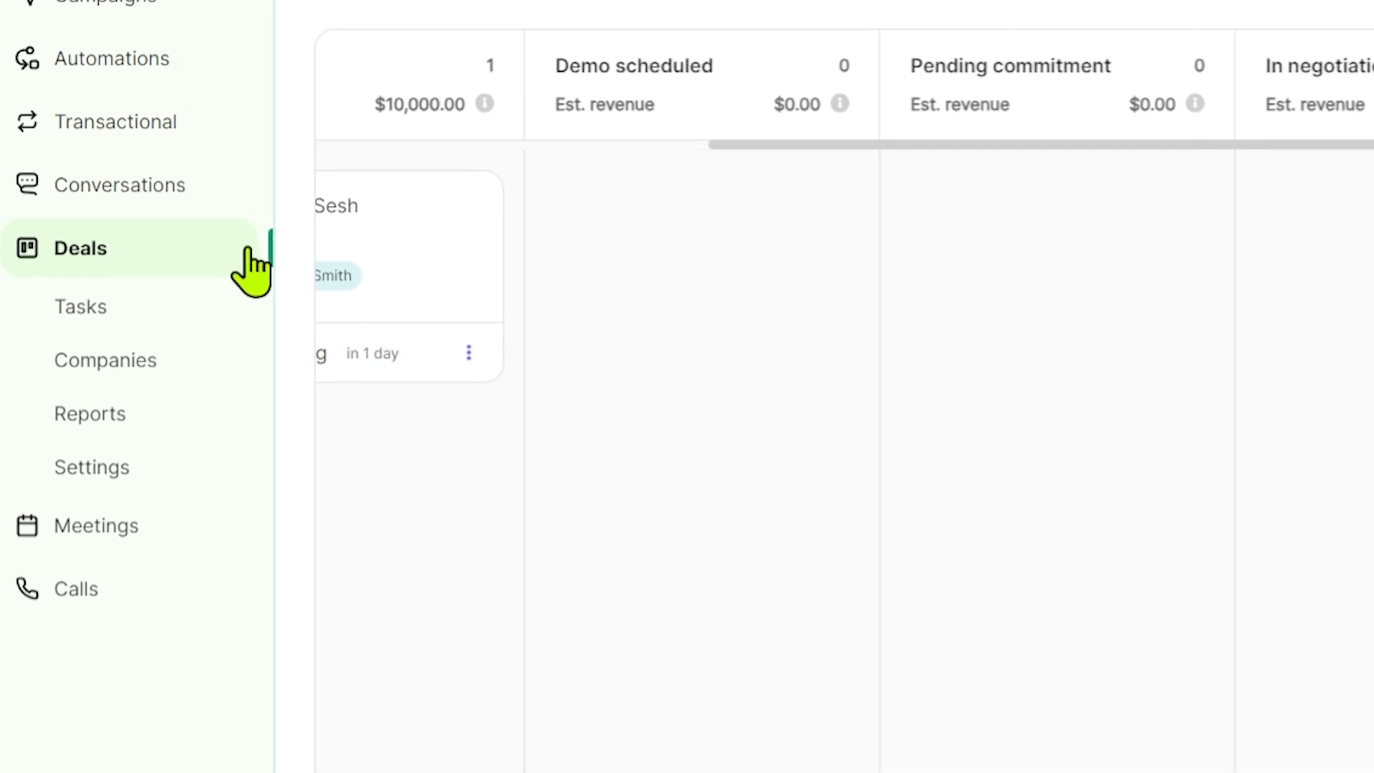
{"action": "left_click", "coordinate": [139, 538]}
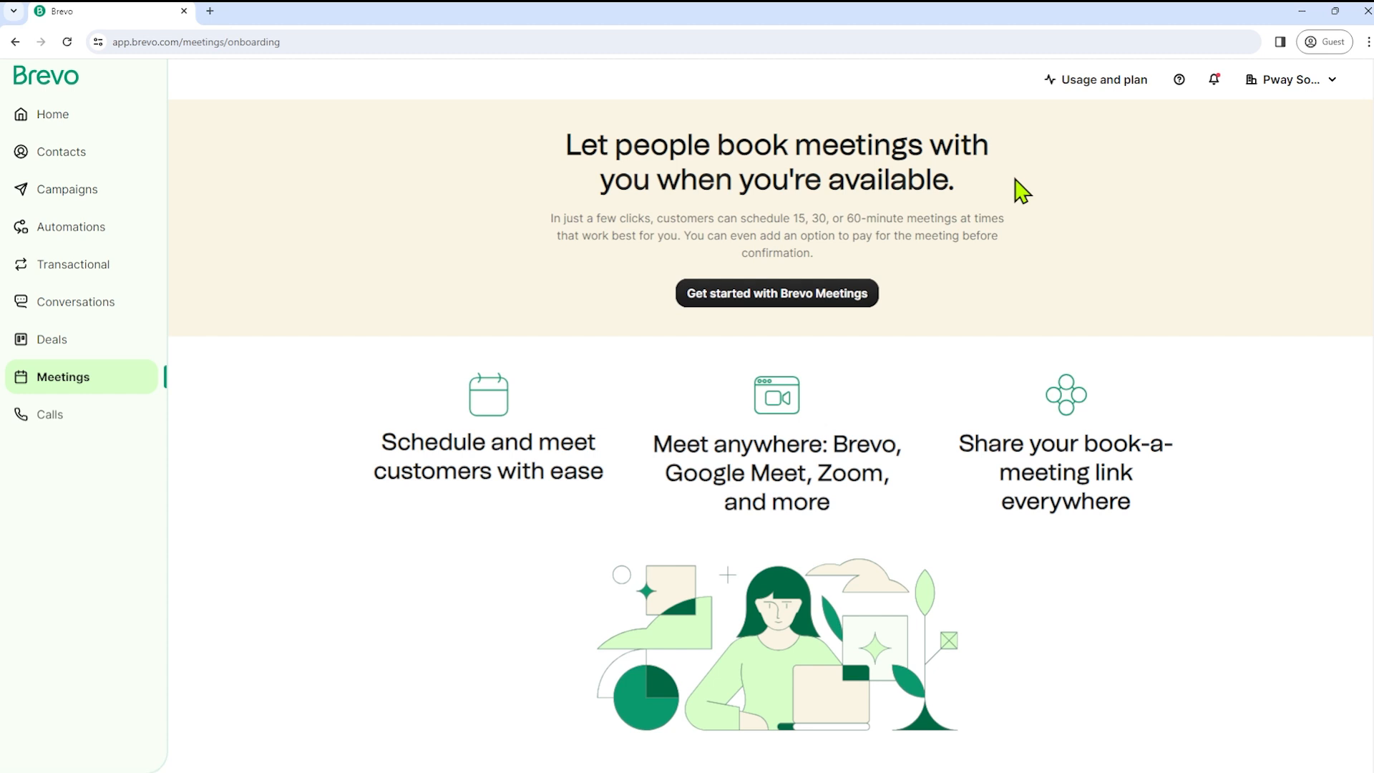
- Go to Calls to reach the Phone setup page offering a suggested number to claim
{"action": "left_click", "coordinate": [48, 418]}
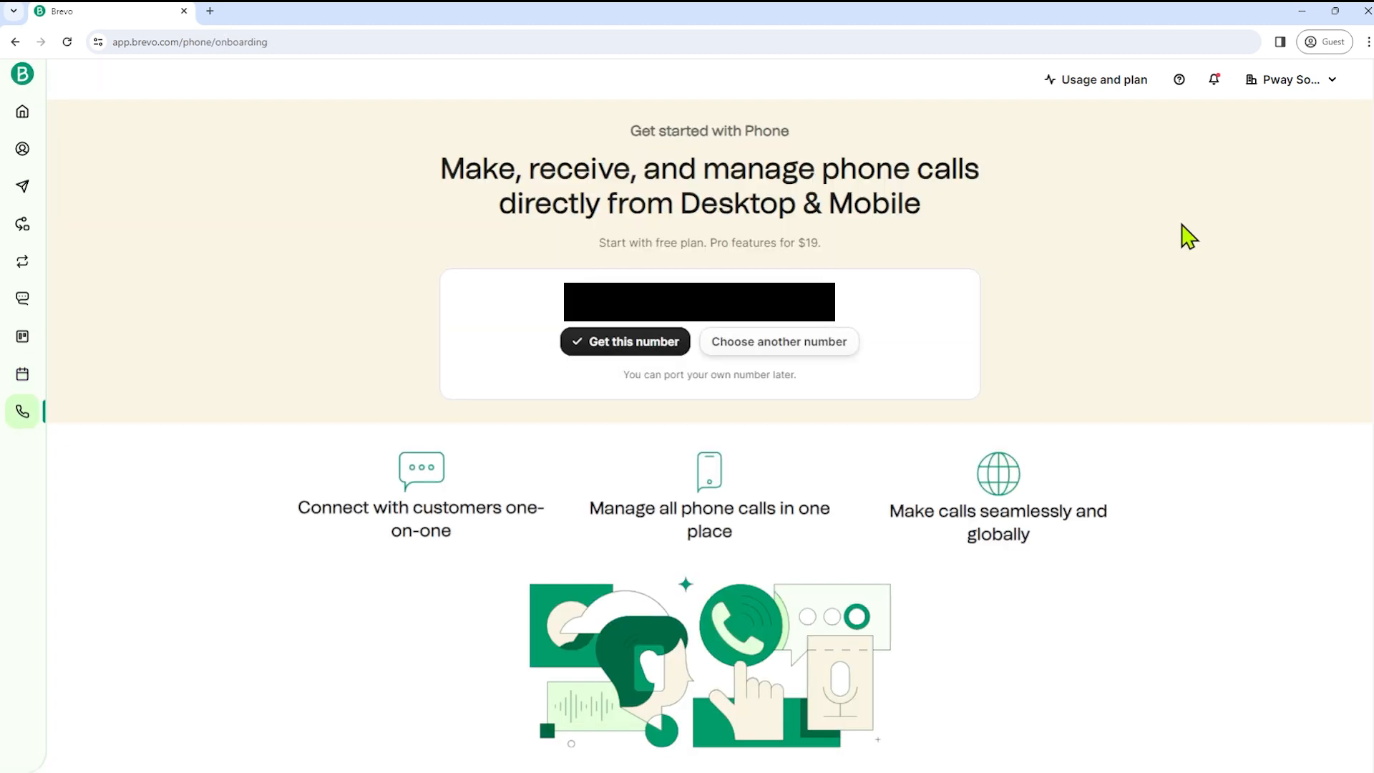